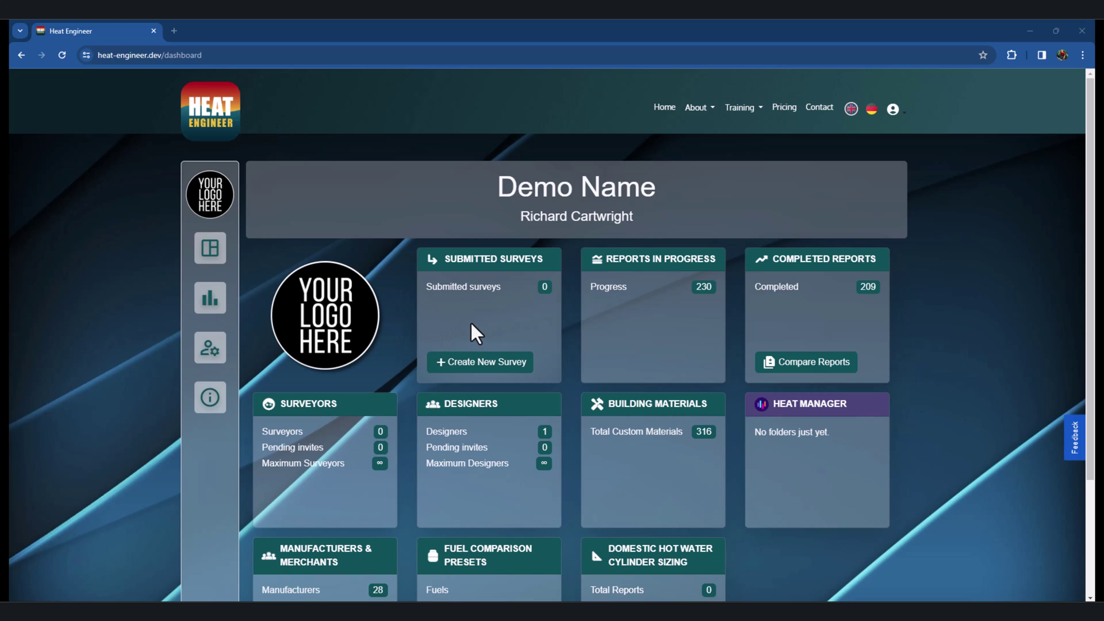
# Start a new survey with the project name 'test demo'
pyautogui.click(463, 367)
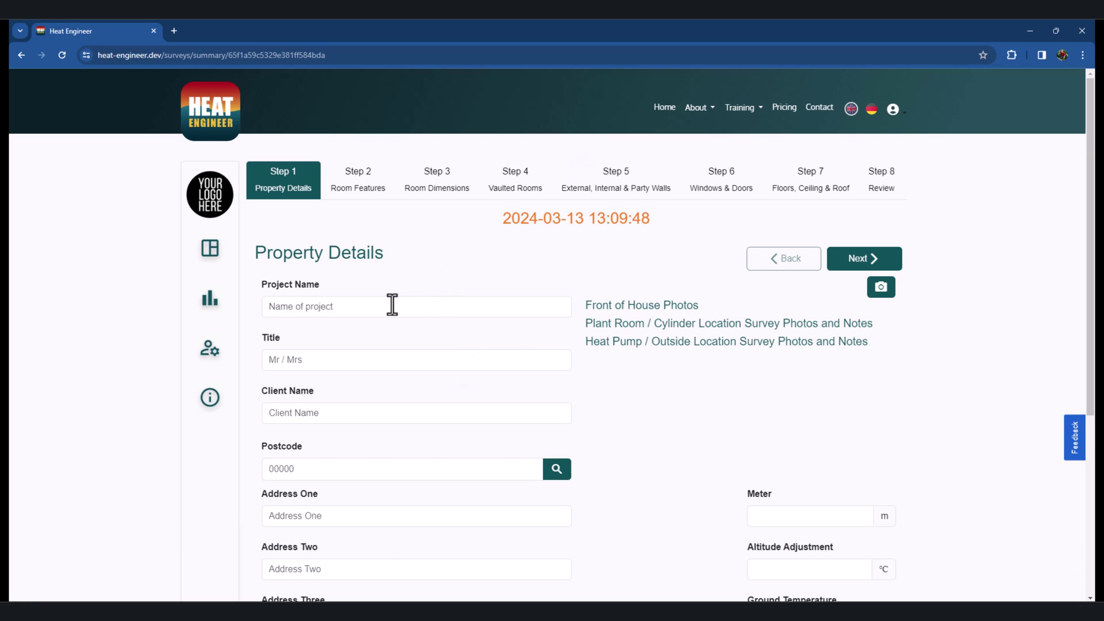
pyautogui.click(392, 305)
pyautogui.write('test')
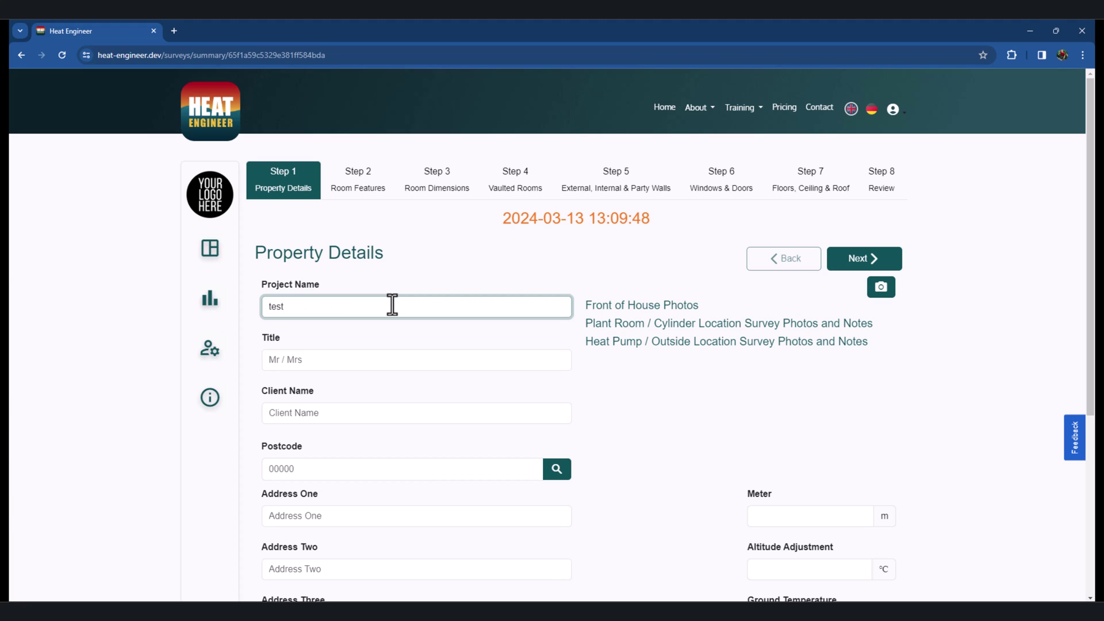
pyautogui.write(' demo')
# Look up the property's postcode and select its address from the matches
pyautogui.click(302, 469)
pyautogui.write('0')
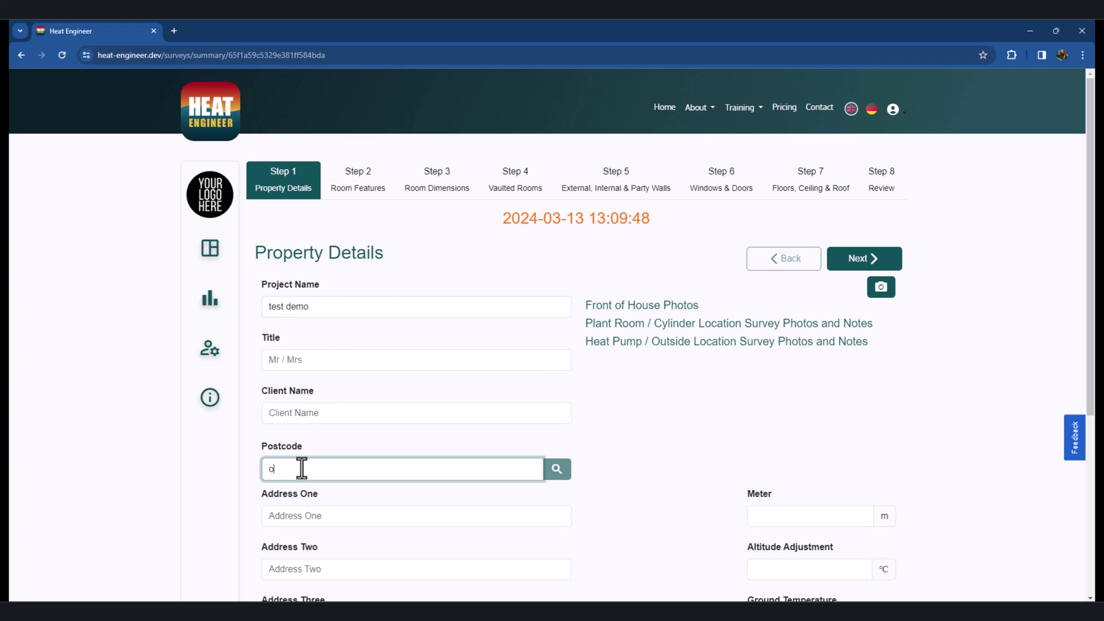
pyautogui.write('x28 6al')
pyautogui.click(555, 469)
pyautogui.scroll(-1, 402, 514)
pyautogui.click(352, 532)
pyautogui.scroll(-5, 598, 425)
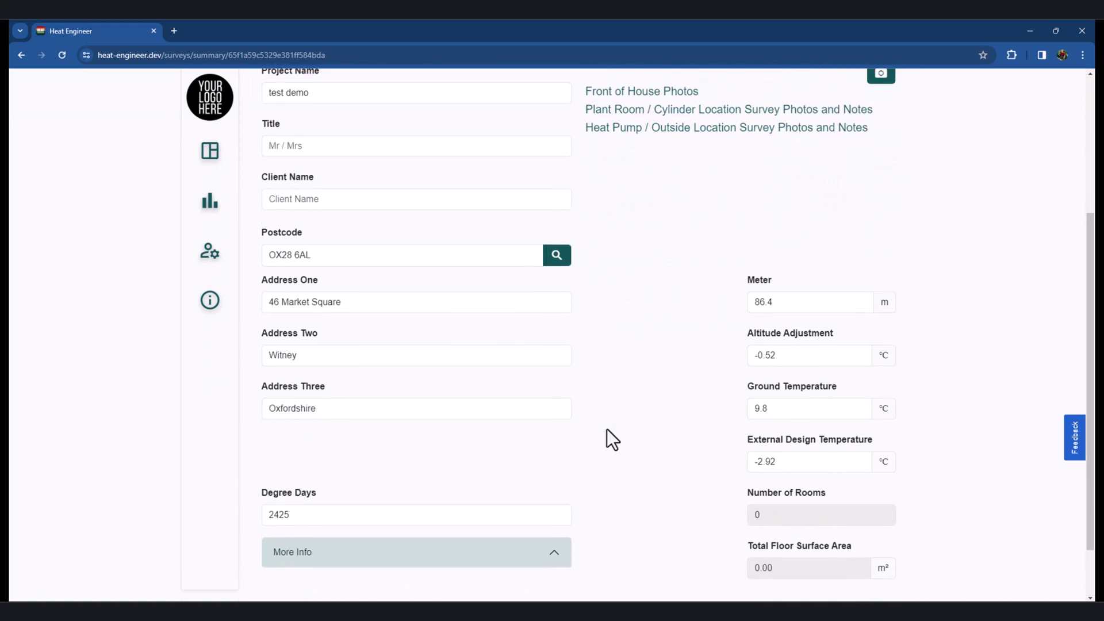
pyautogui.scroll(1, 606, 414)
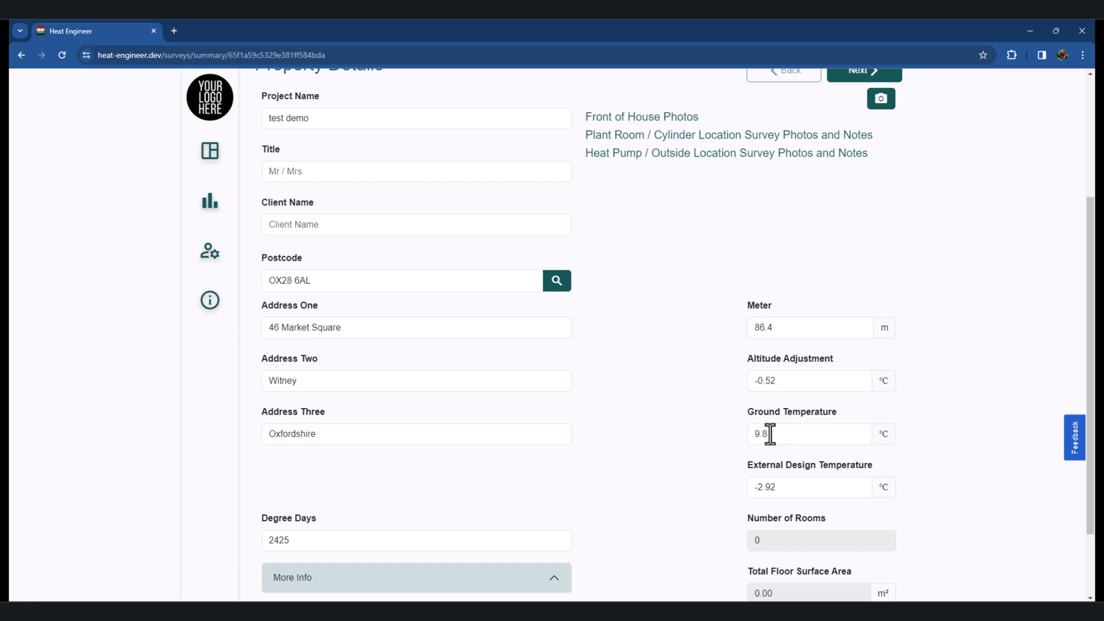
pyautogui.scroll(-1, 694, 436)
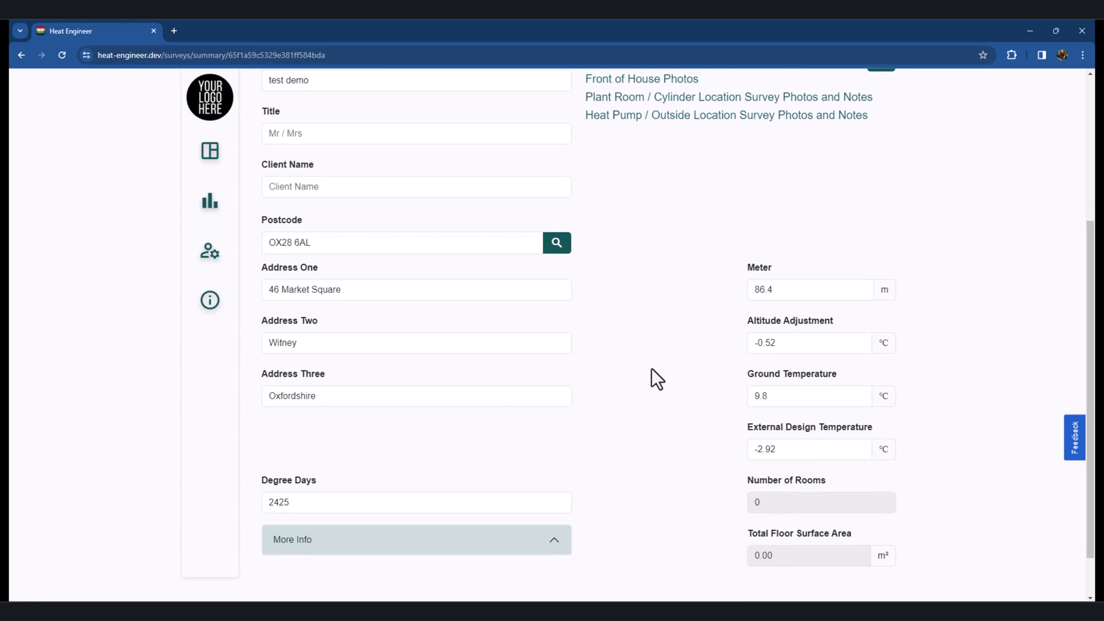
pyautogui.scroll(1, 652, 369)
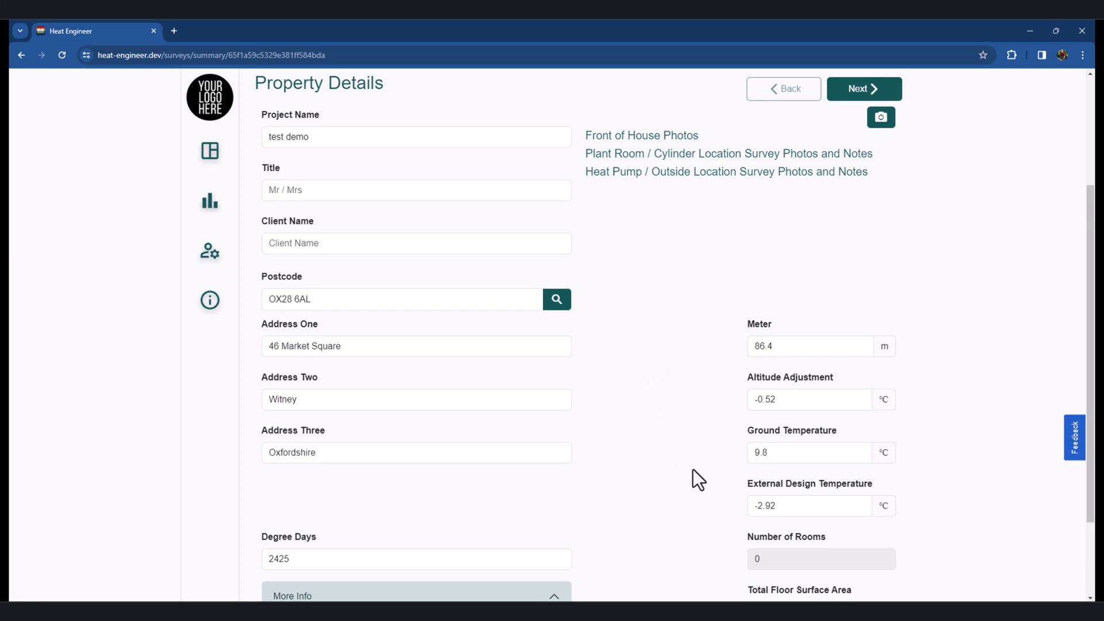
pyautogui.scroll(-1, 695, 475)
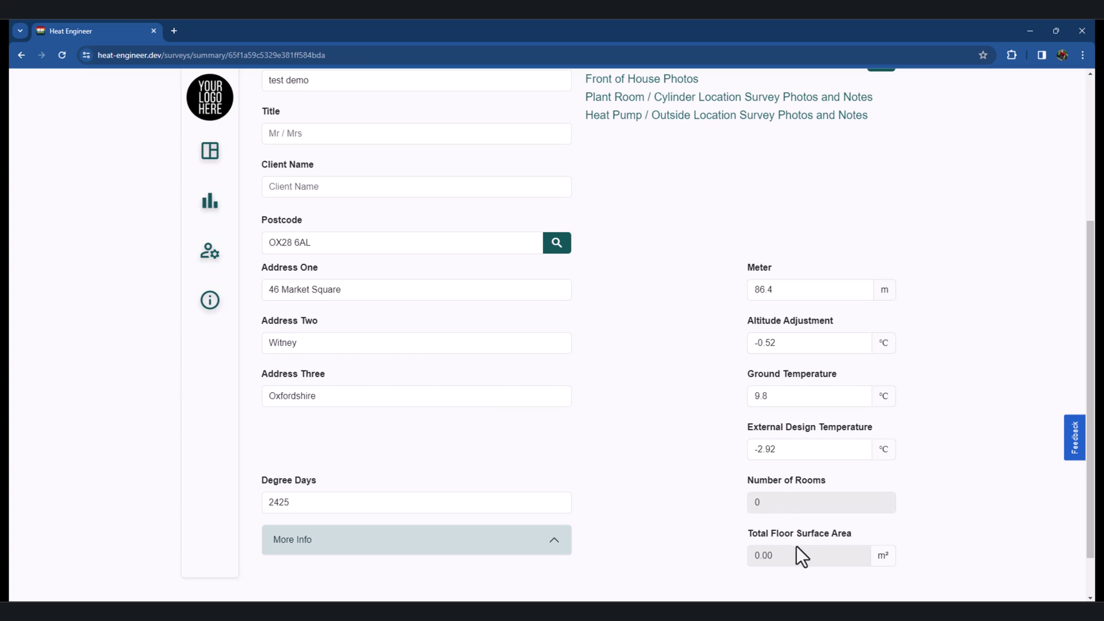
pyautogui.scroll(4, 621, 405)
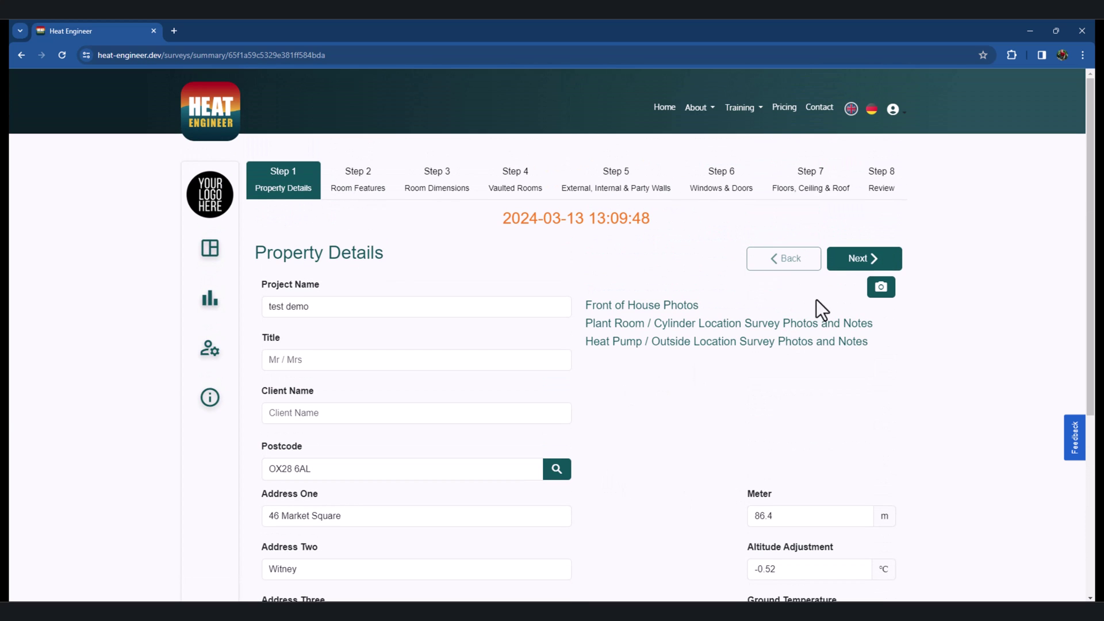
pyautogui.click(853, 266)
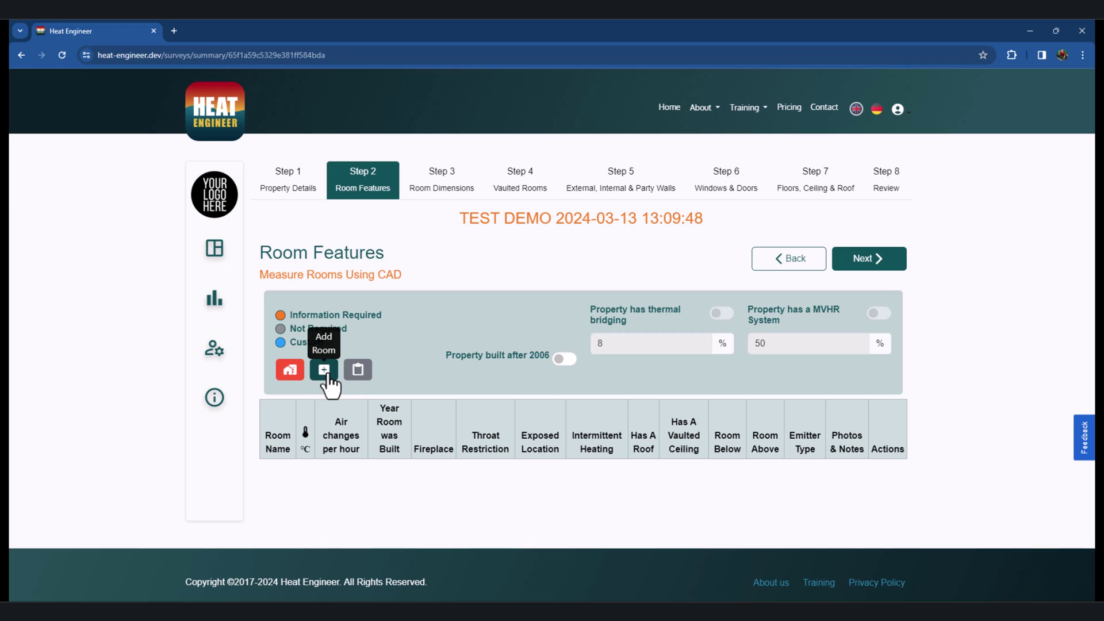
# Launch the CAD Measuring Tool from the Room Features step
pyautogui.click(291, 371)
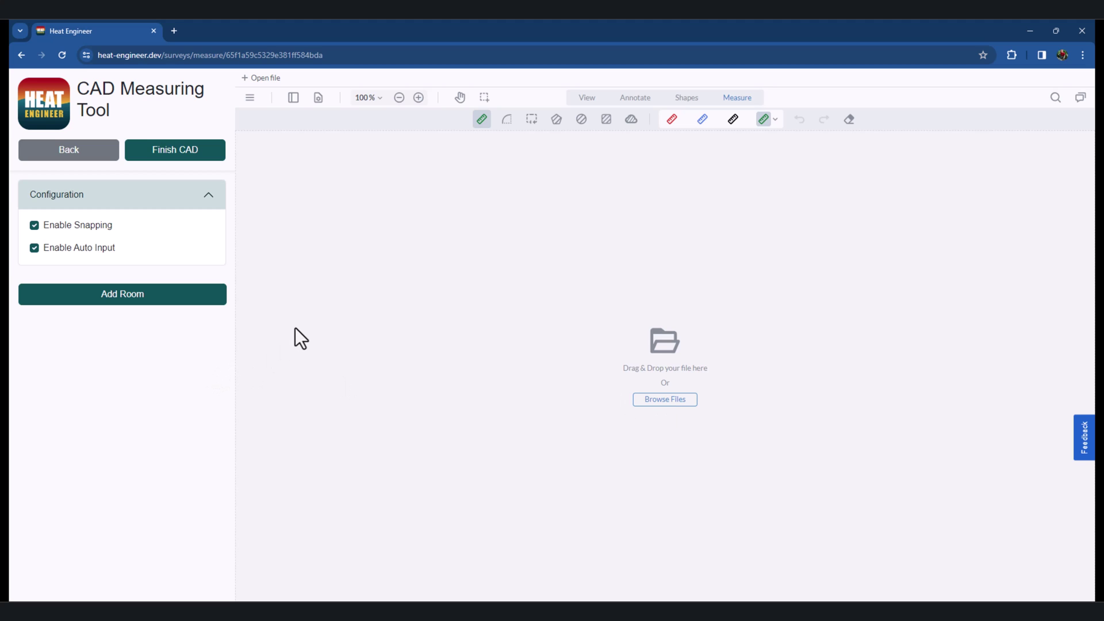
# Add a room named Bedroom 1 in the CAD tool sidebar
pyautogui.click(137, 295)
pyautogui.click(83, 194)
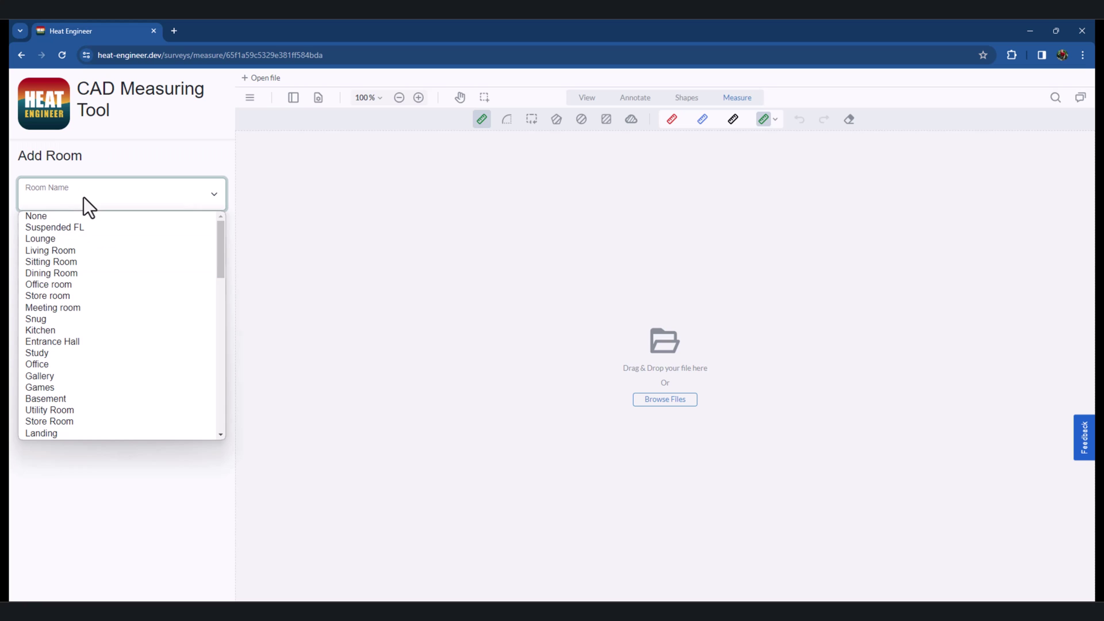
pyautogui.scroll(-5, 84, 333)
pyautogui.scroll(1, 87, 315)
pyautogui.scroll(1, 87, 315)
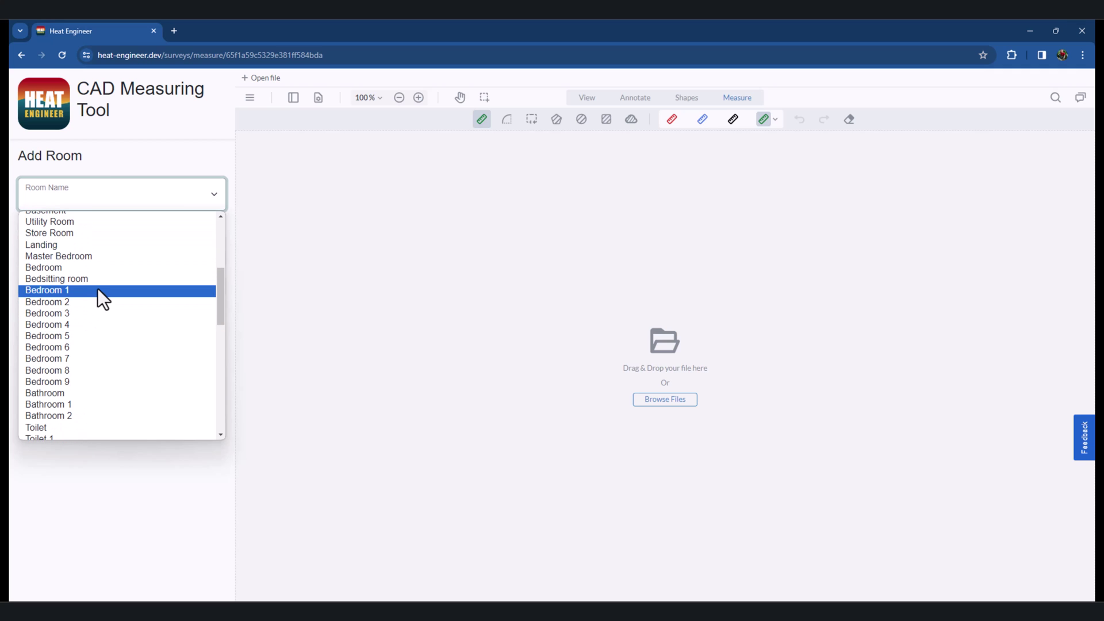
pyautogui.click(102, 294)
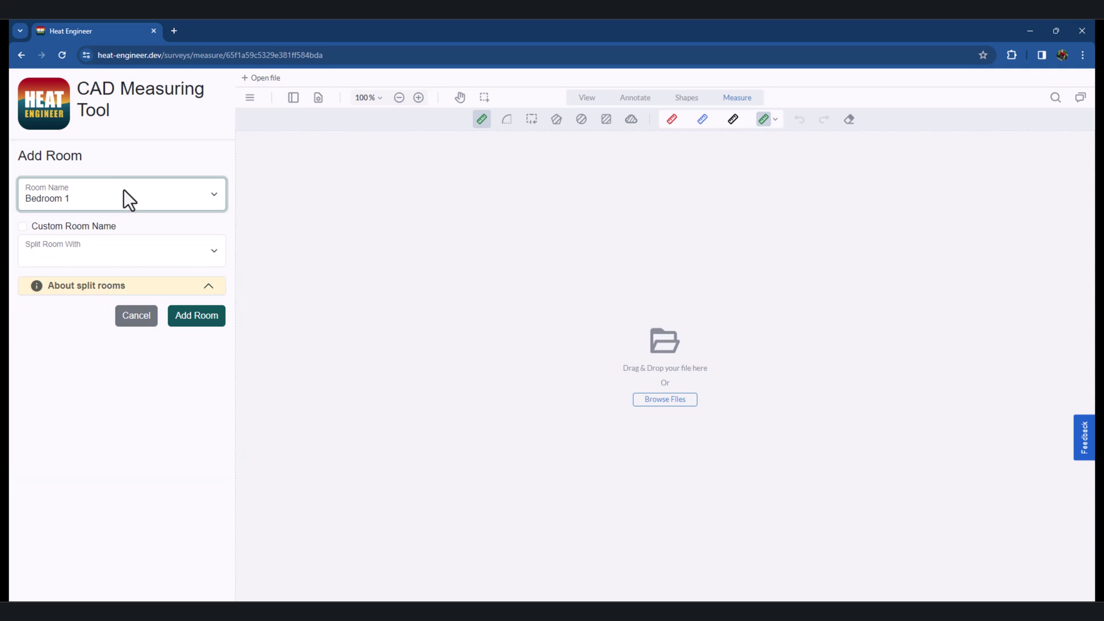
pyautogui.click(191, 316)
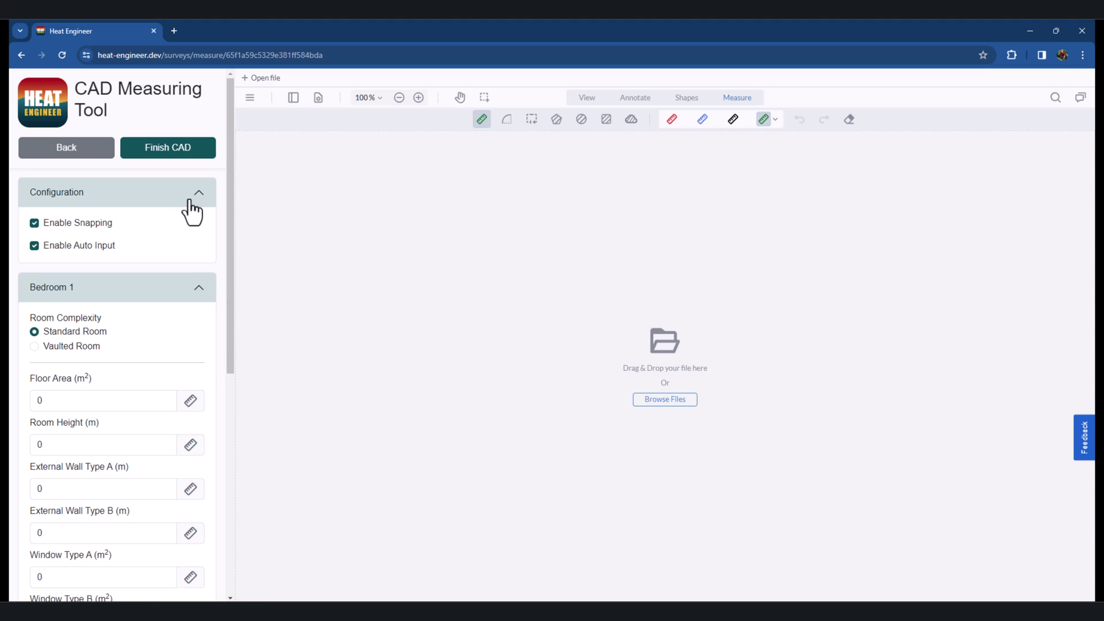
# Expand and collapse the Bedroom 1 section to review its measurement fields
pyautogui.click(200, 294)
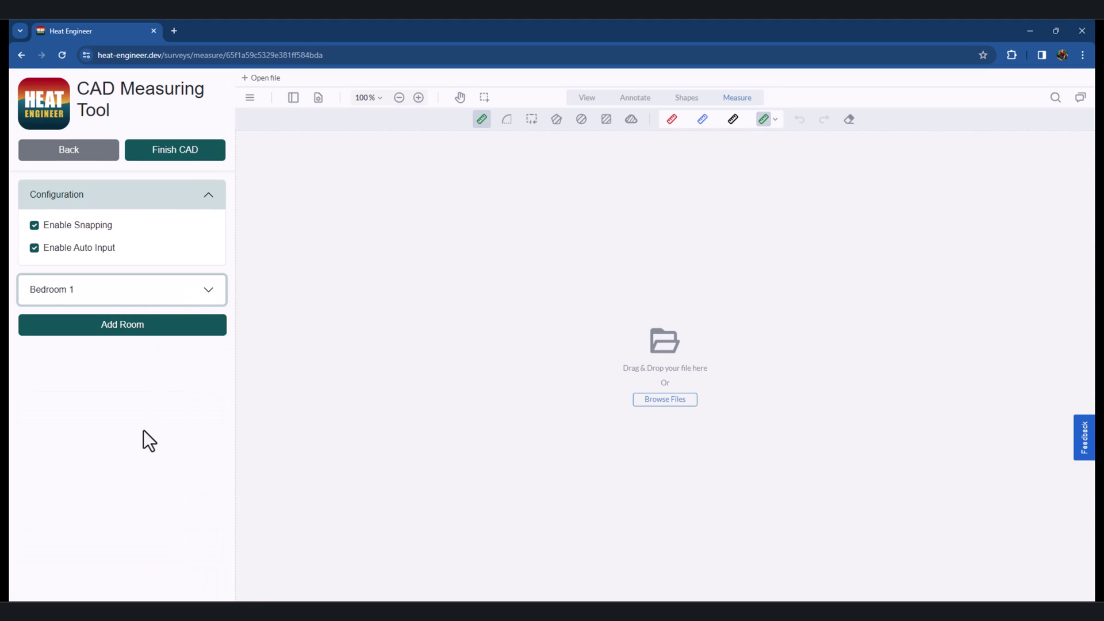
pyautogui.click(209, 291)
pyautogui.scroll(-2, 185, 303)
pyautogui.scroll(1, 177, 326)
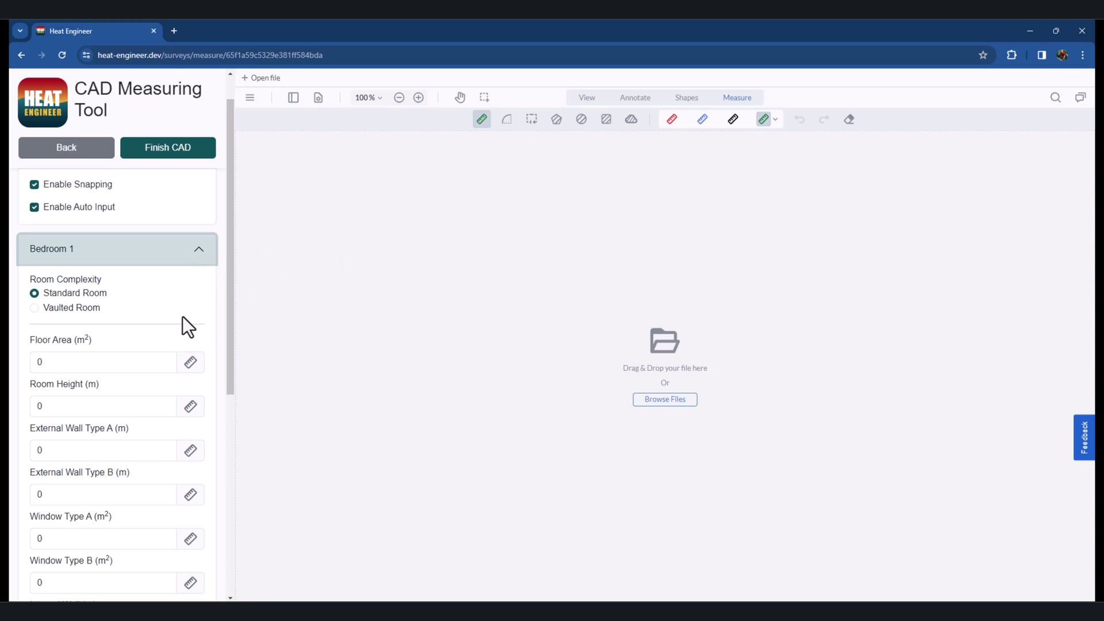
pyautogui.click(200, 263)
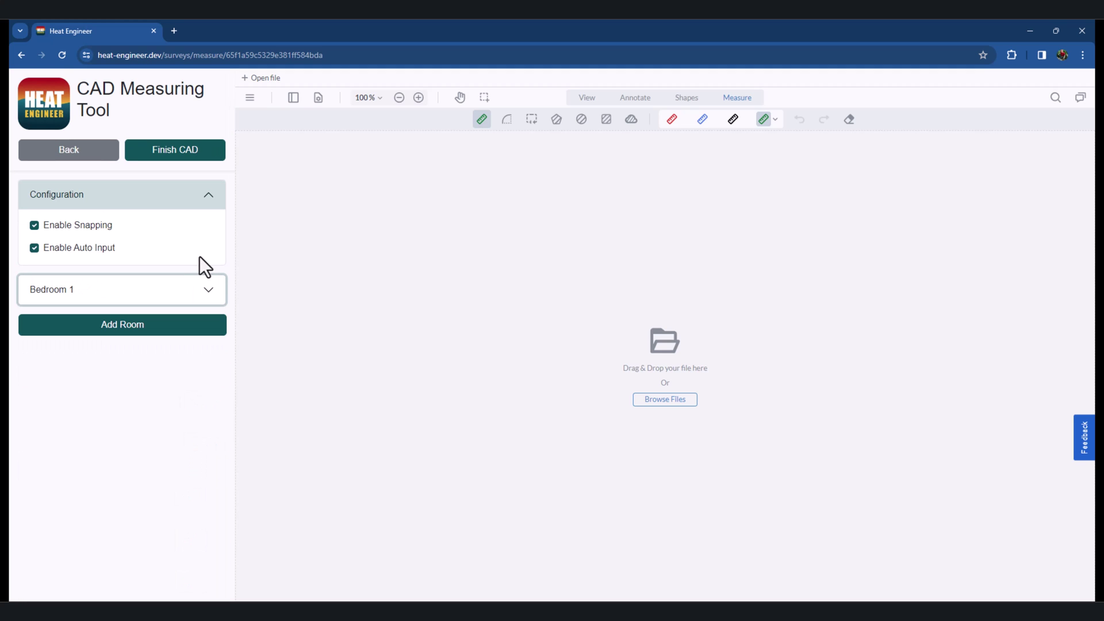
pyautogui.click(209, 287)
pyautogui.scroll(-2, 204, 253)
pyautogui.click(200, 202)
# Load the Project 2 Plan view drawing onto the CAD canvas
pyautogui.click(642, 402)
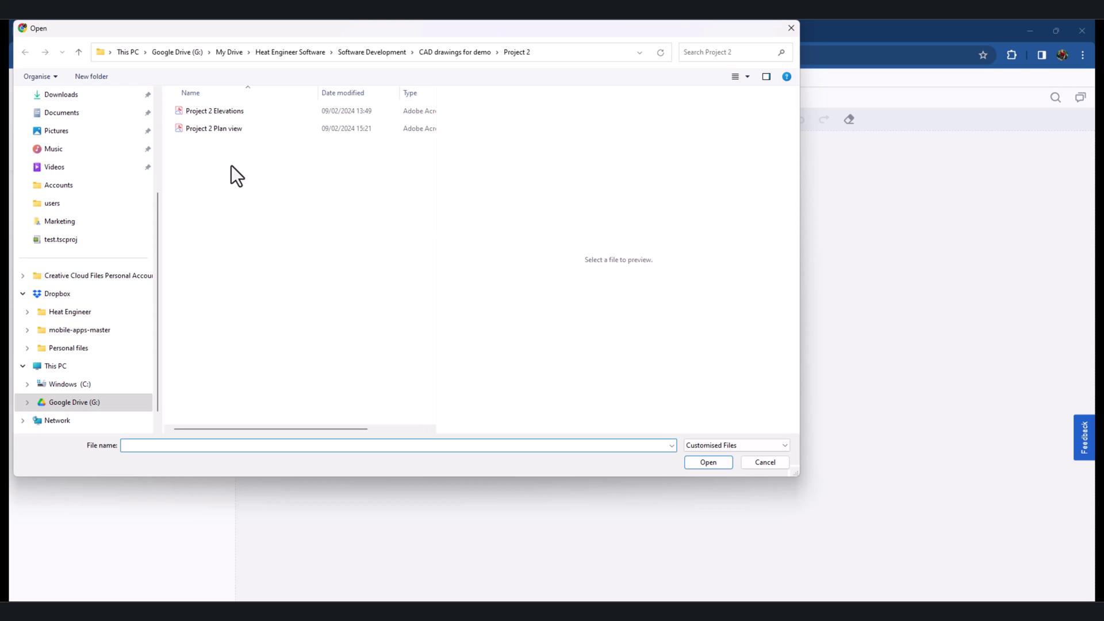
pyautogui.click(209, 134)
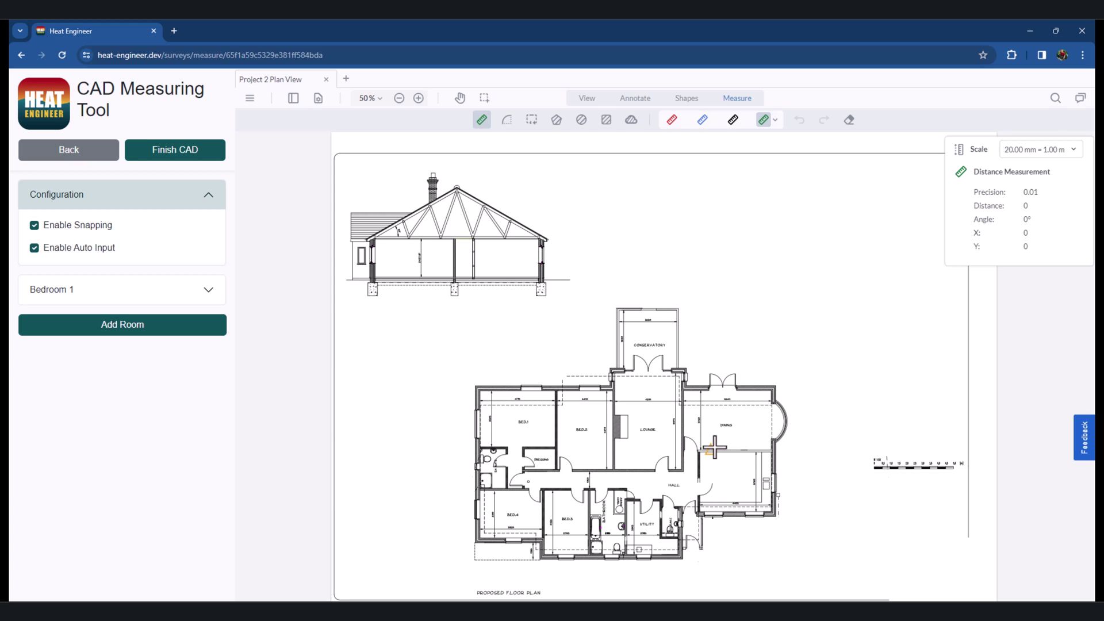
# Zoom in and out on the Project 2 floor plan to inspect it
pyautogui.scroll(3, 713, 448)
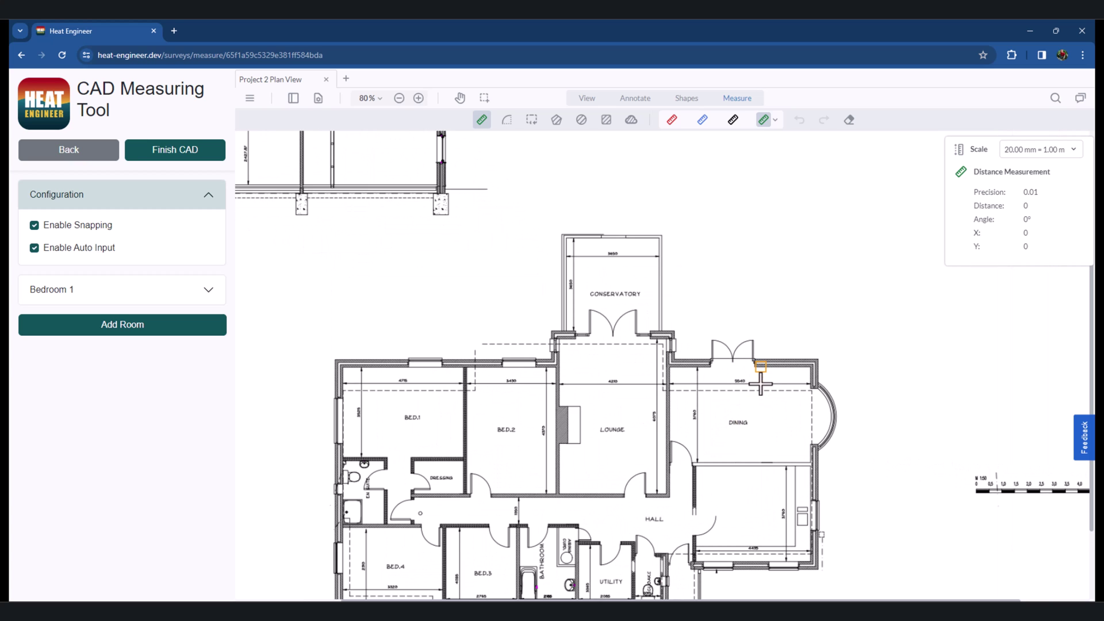
pyautogui.scroll(5, 759, 383)
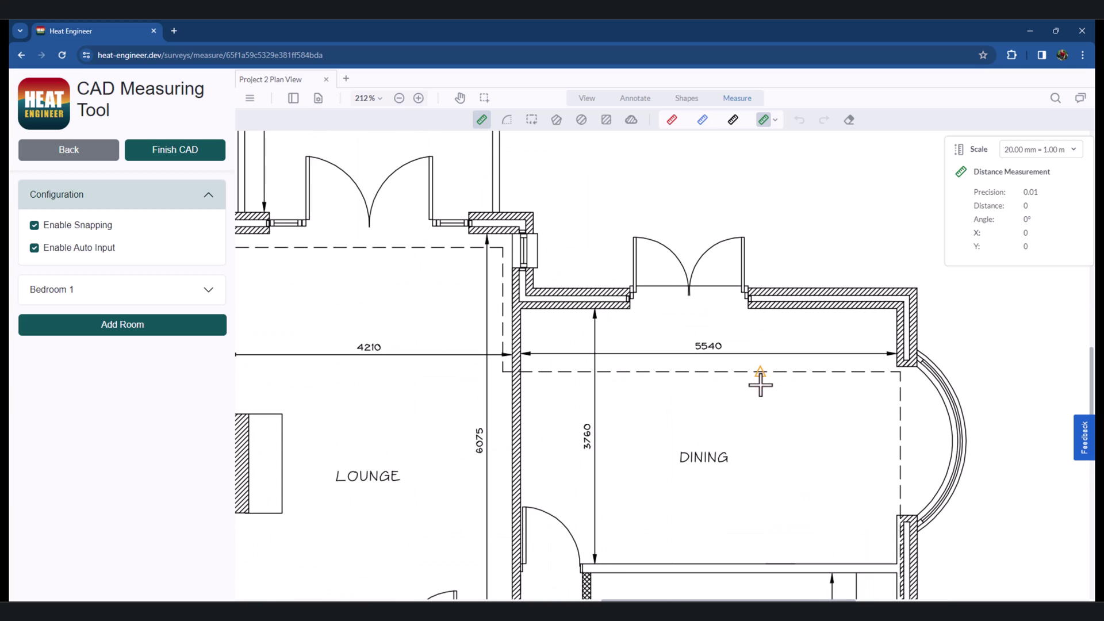
pyautogui.scroll(-5, 760, 383)
pyautogui.scroll(4, 756, 384)
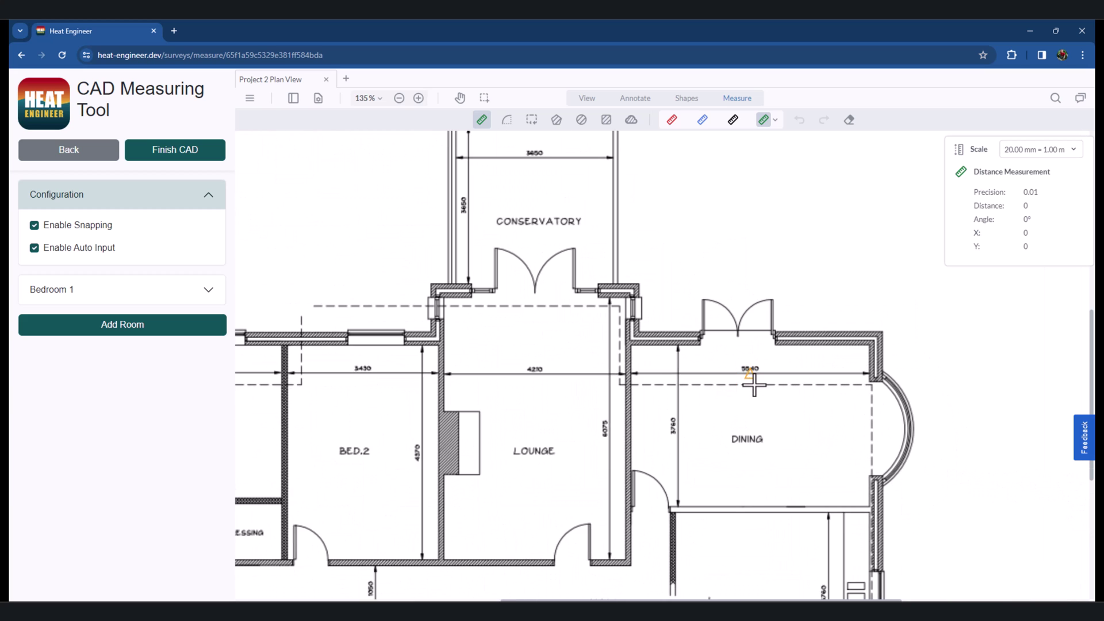
pyautogui.scroll(3, 753, 384)
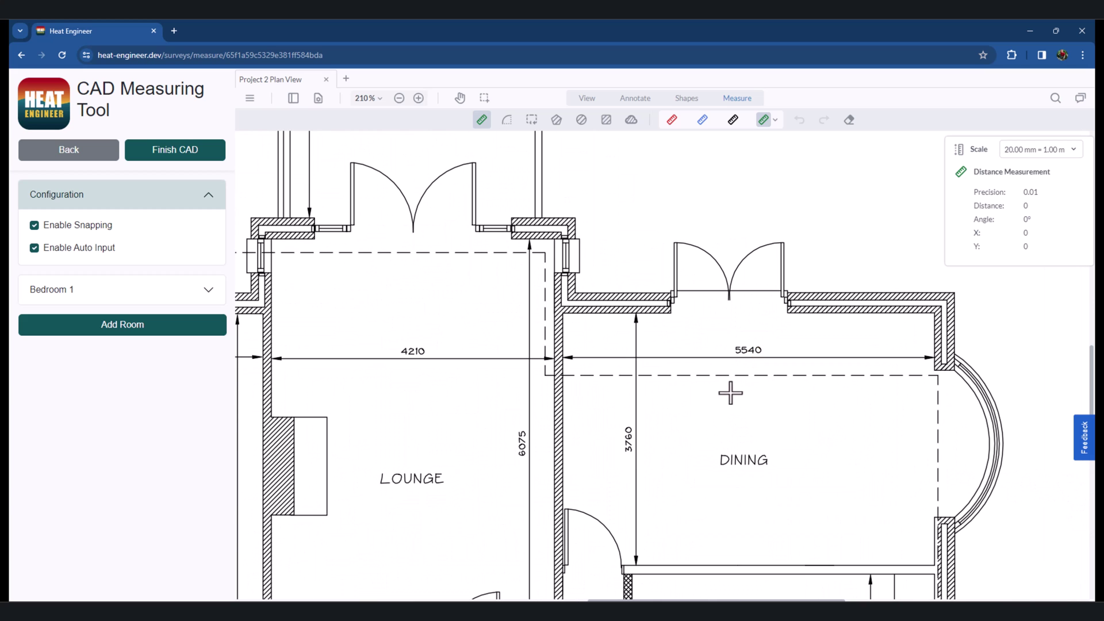
pyautogui.keyDown('ctrl'); pyautogui.scroll(-10, 732, 392); pyautogui.keyUp('ctrl')
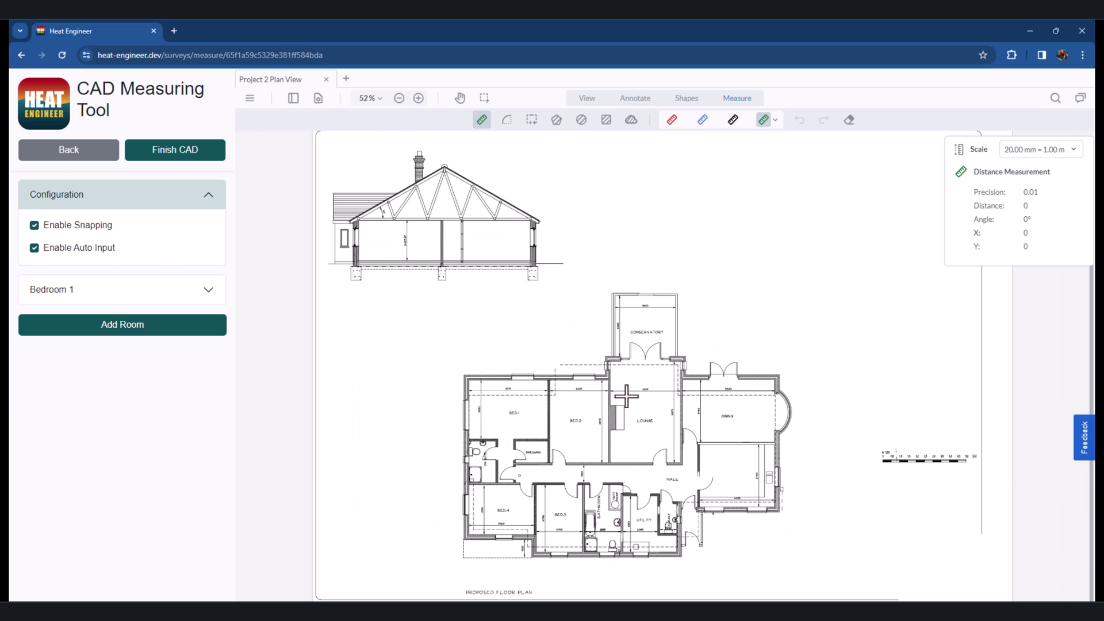
pyautogui.keyDown('ctrl'); pyautogui.scroll(4, 981, 454); pyautogui.keyUp('ctrl')
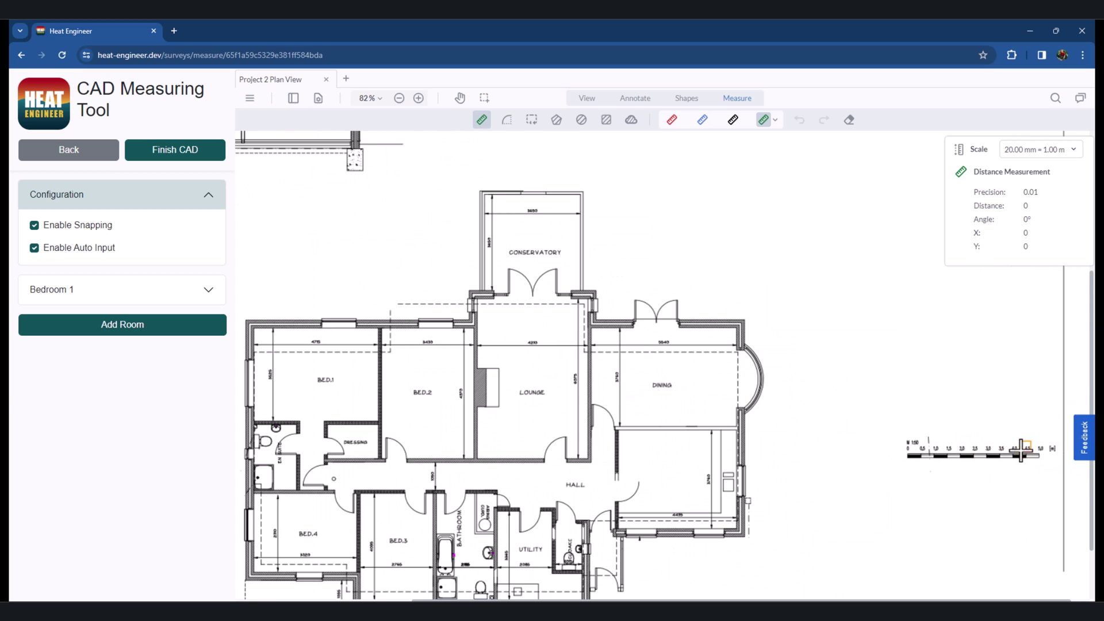
pyautogui.keyDown('ctrl'); pyautogui.scroll(10, 1021, 451); pyautogui.keyUp('ctrl')
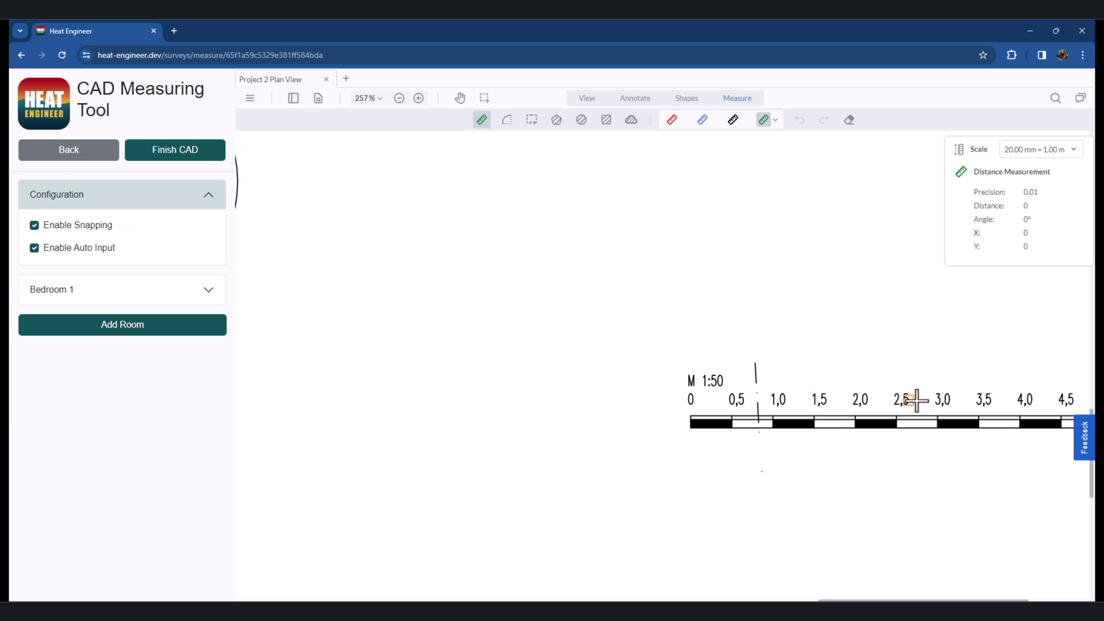
pyautogui.keyDown('ctrl'); pyautogui.scroll(-10, 850, 419); pyautogui.keyUp('ctrl')
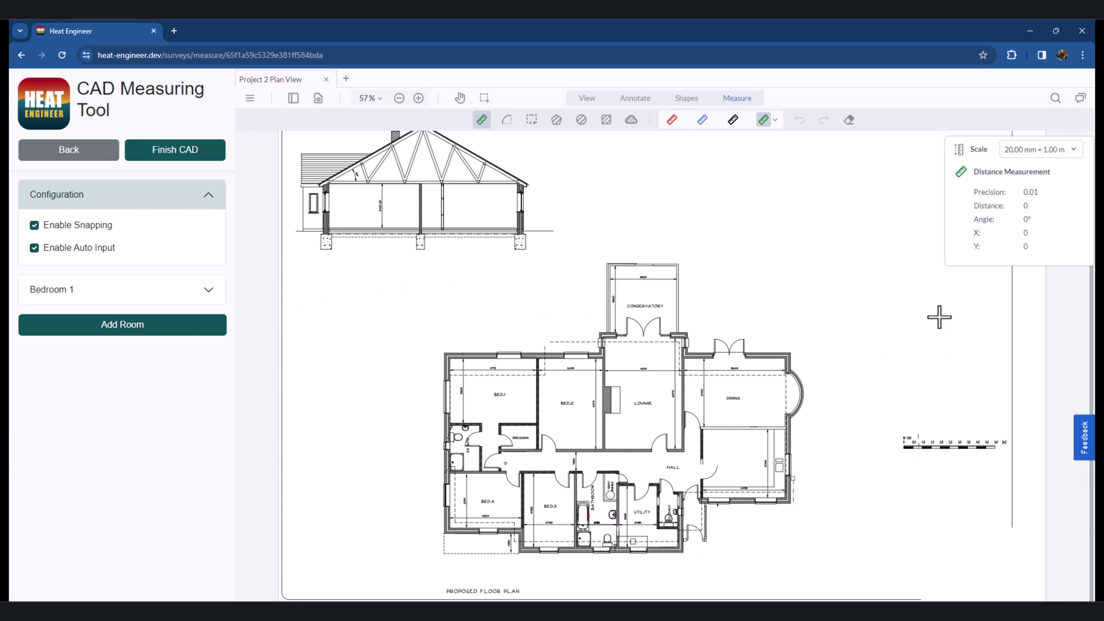
# Expand Bedroom 1's fields and start a rectangle floor-area measurement over BED.1
pyautogui.click(207, 291)
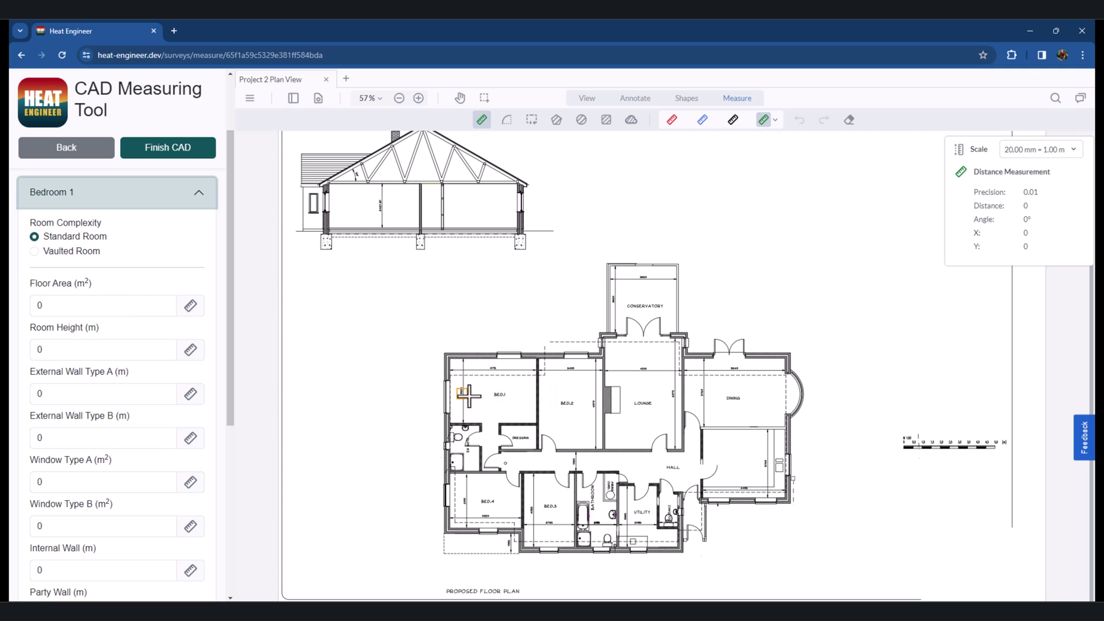
pyautogui.keyDown('ctrl'); pyautogui.scroll(1, 478, 388); pyautogui.keyUp('ctrl')
pyautogui.keyDown('ctrl'); pyautogui.scroll(6, 478, 388); pyautogui.keyUp('ctrl')
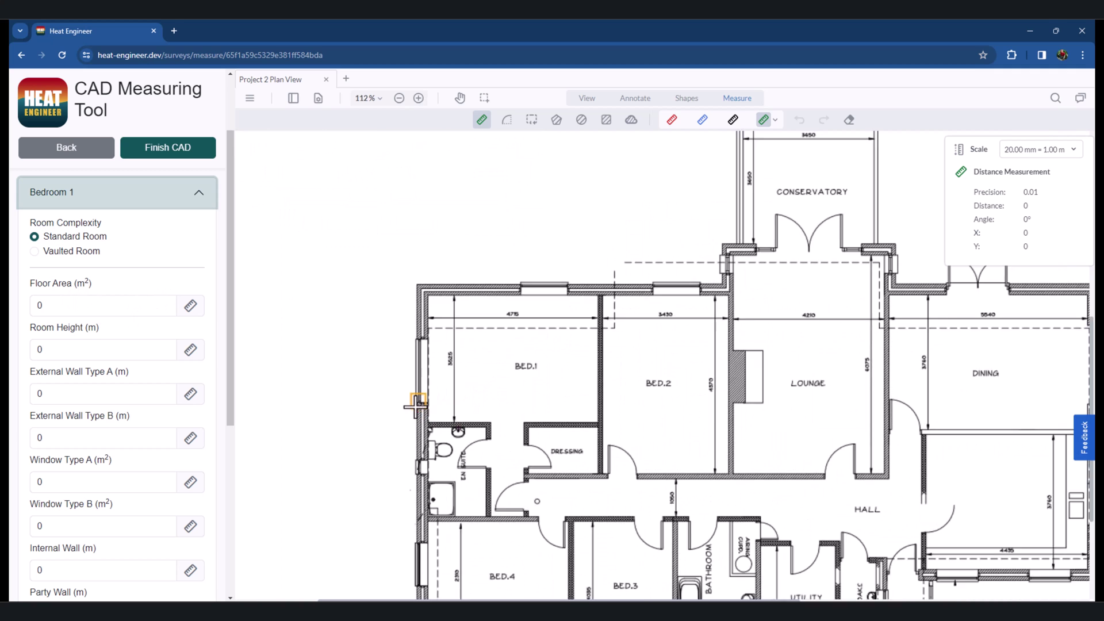
pyautogui.keyDown('ctrl'); pyautogui.scroll(1, 492, 408); pyautogui.keyUp('ctrl')
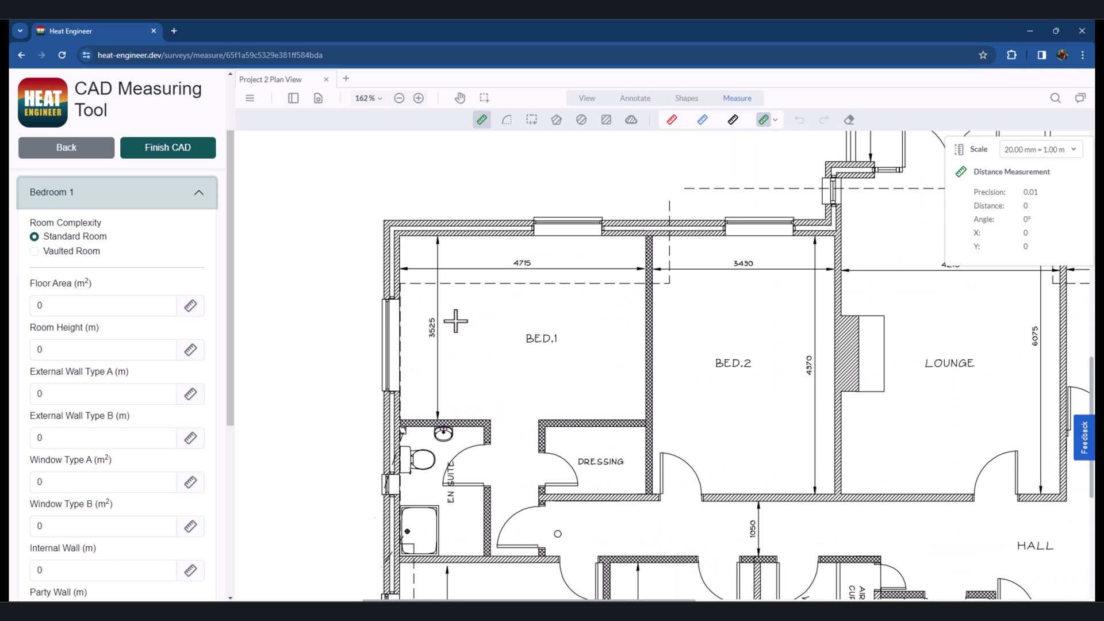
pyautogui.click(190, 305)
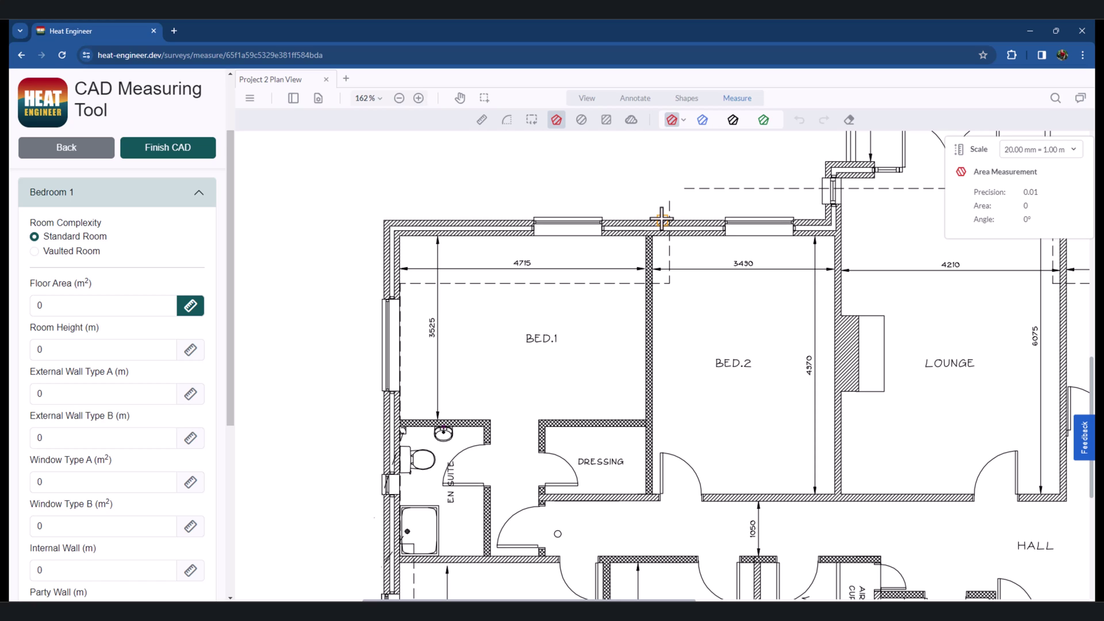
pyautogui.click(606, 120)
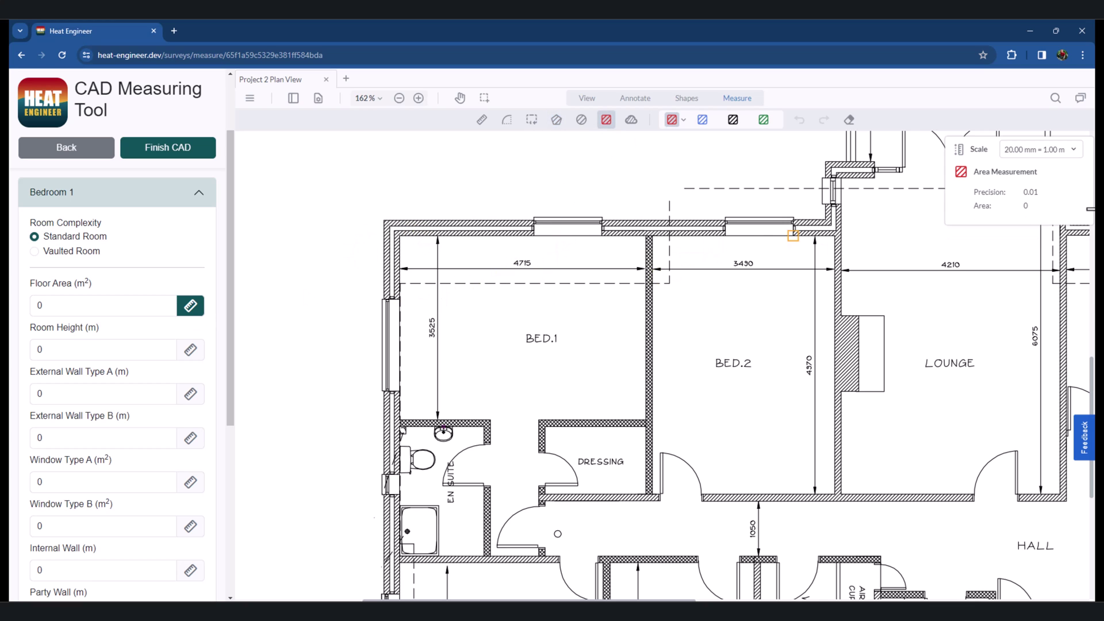
# Add a new scale by calibrating a line across BED.1's left and right walls
pyautogui.click(1071, 149)
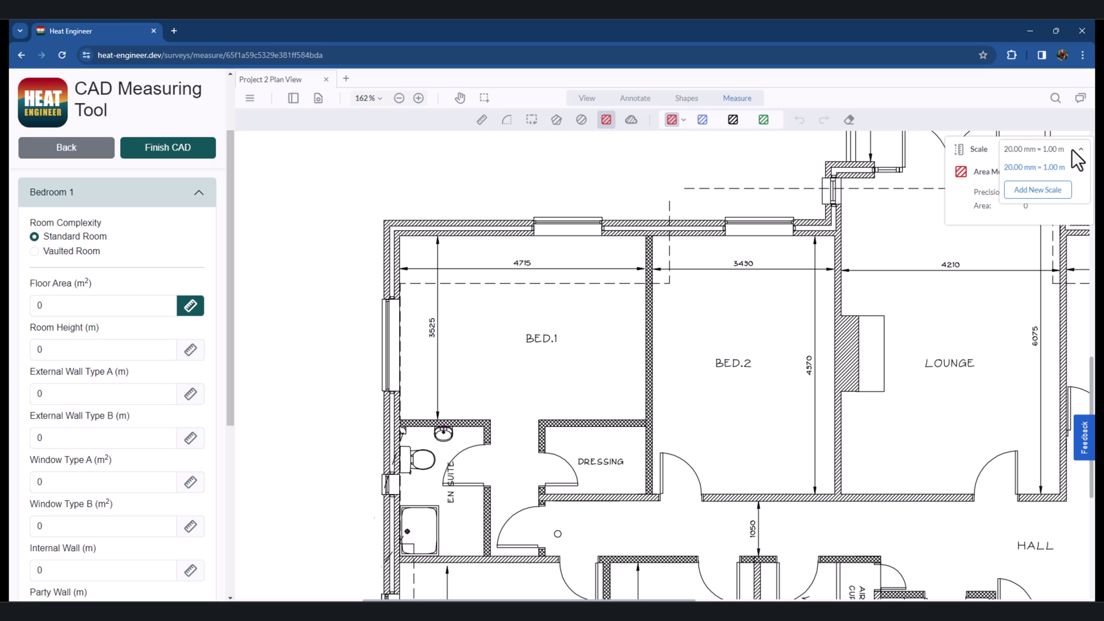
pyautogui.click(1026, 198)
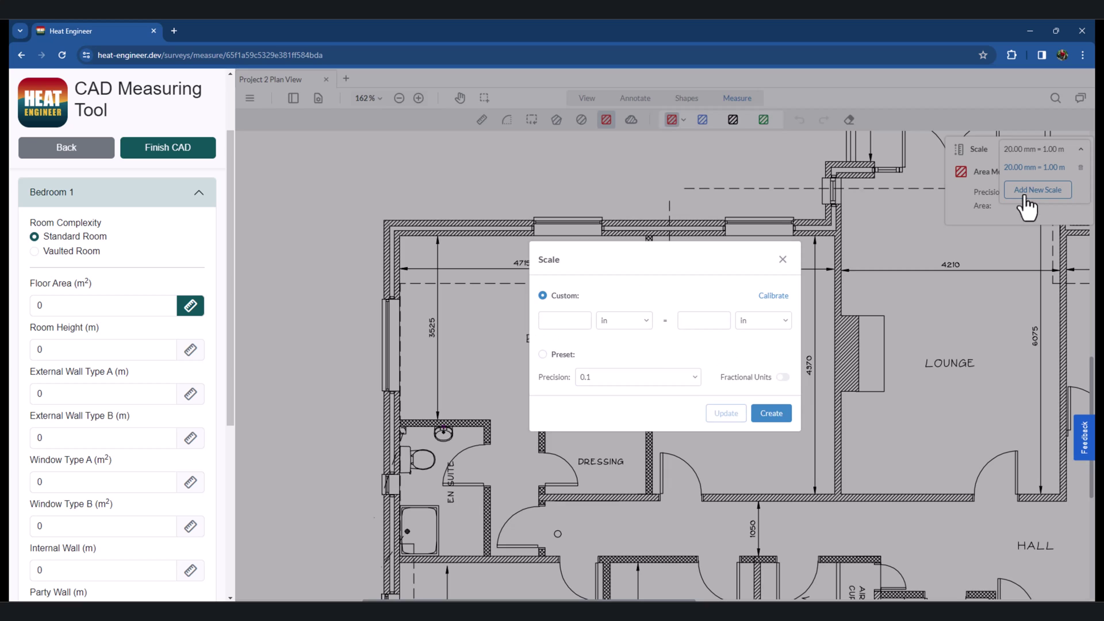
pyautogui.click(765, 296)
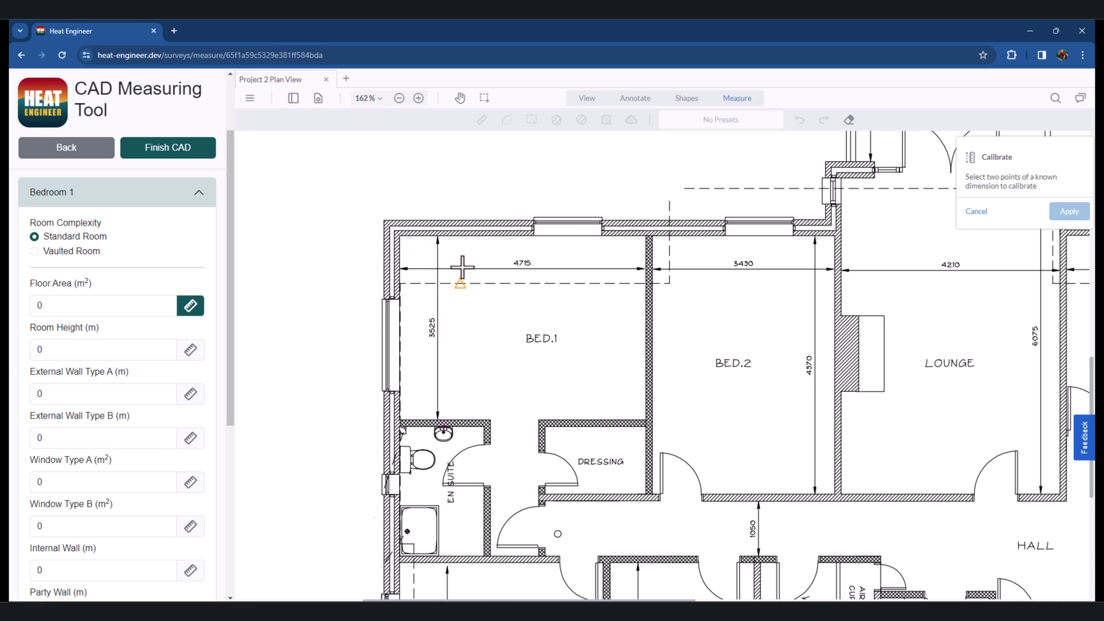
pyautogui.keyDown('ctrl'); pyautogui.scroll(2, 460, 270); pyautogui.keyUp('ctrl')
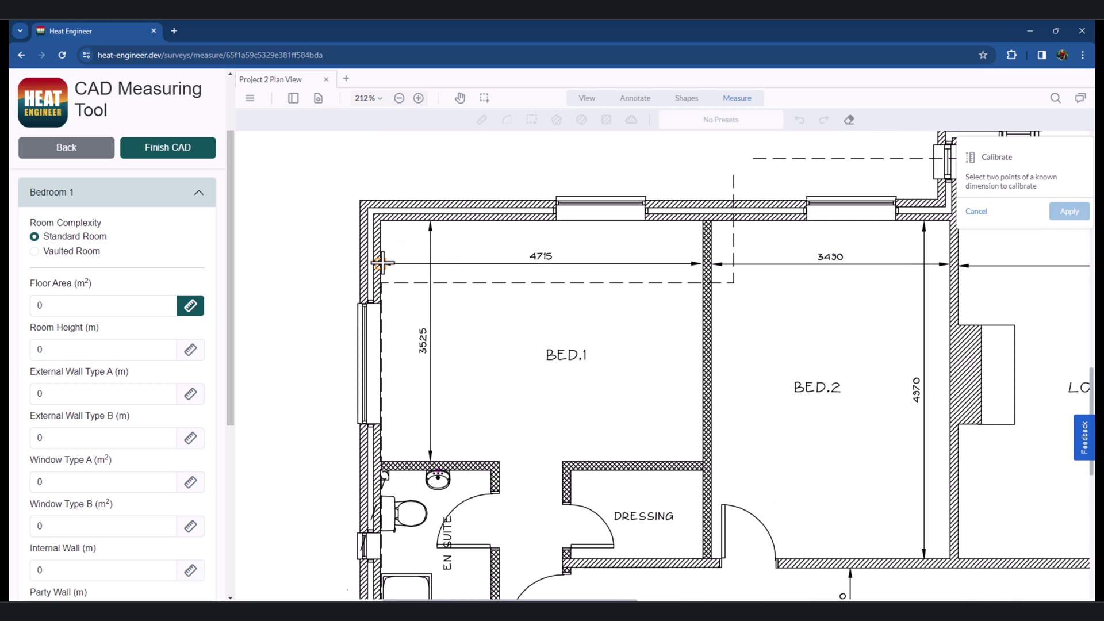
pyautogui.click(381, 263)
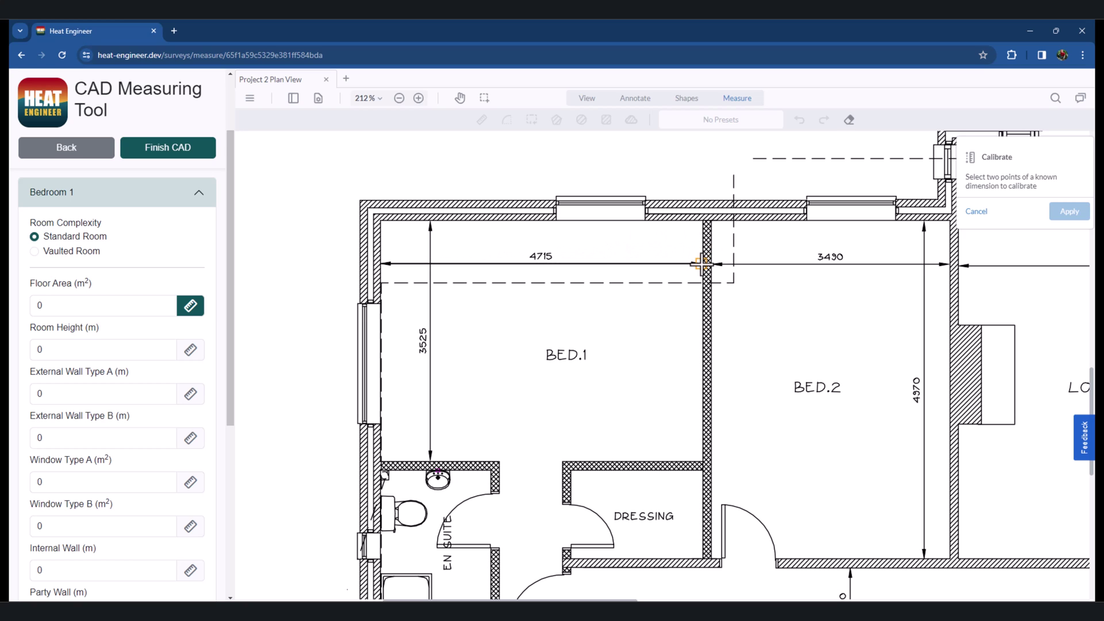
pyautogui.click(701, 264)
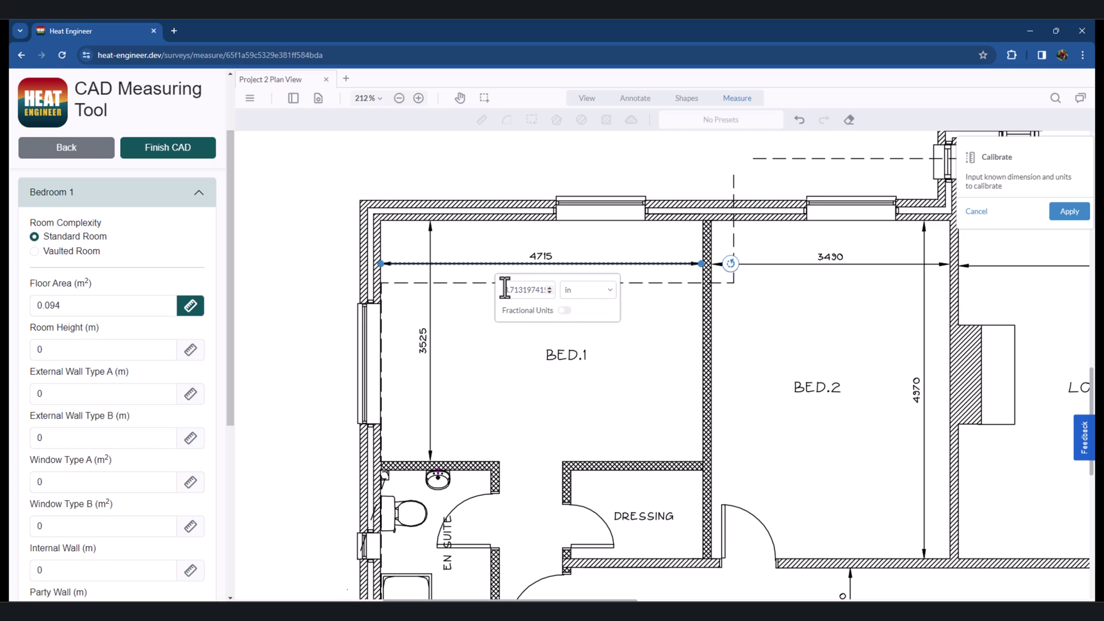
# Set the calibration length to 4.715 m
pyautogui.doubleClick(504, 288)
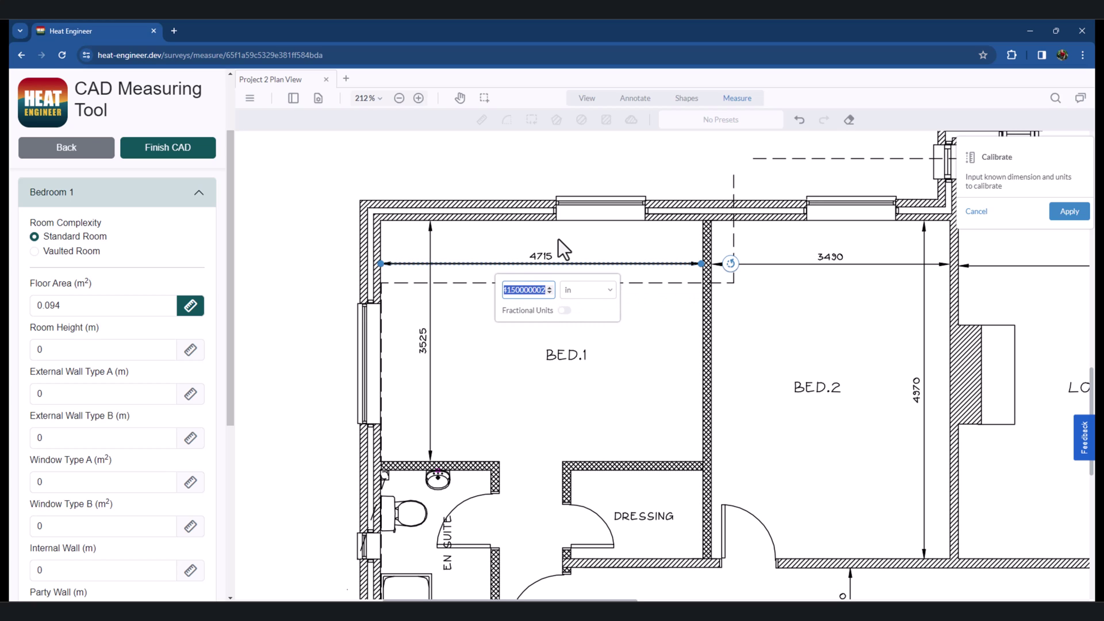
pyautogui.press('BackSpace')
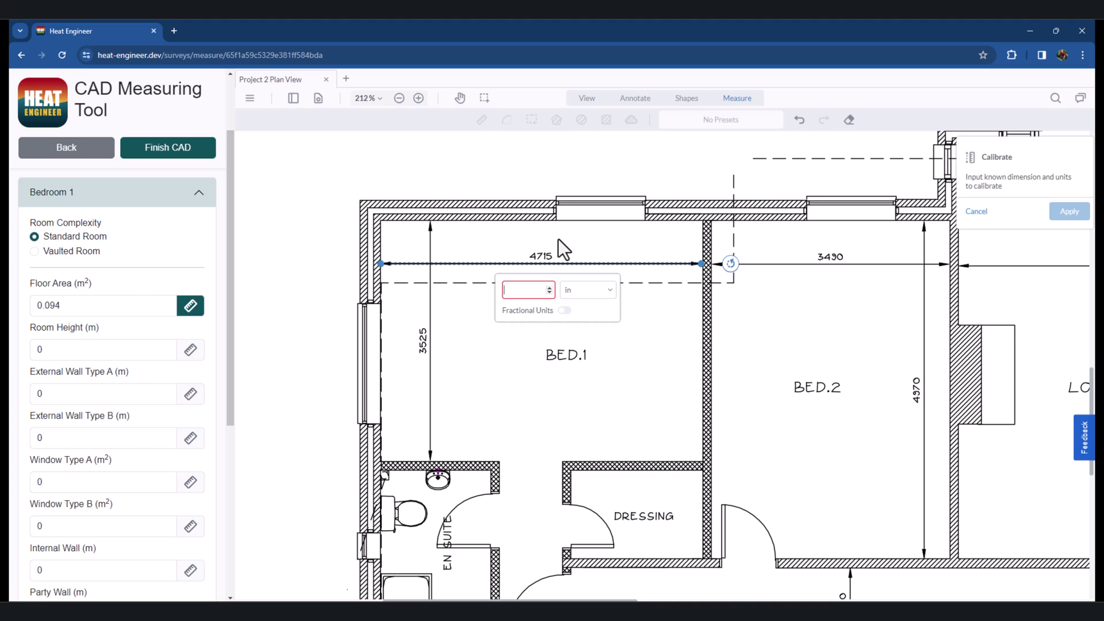
pyautogui.write('4.715')
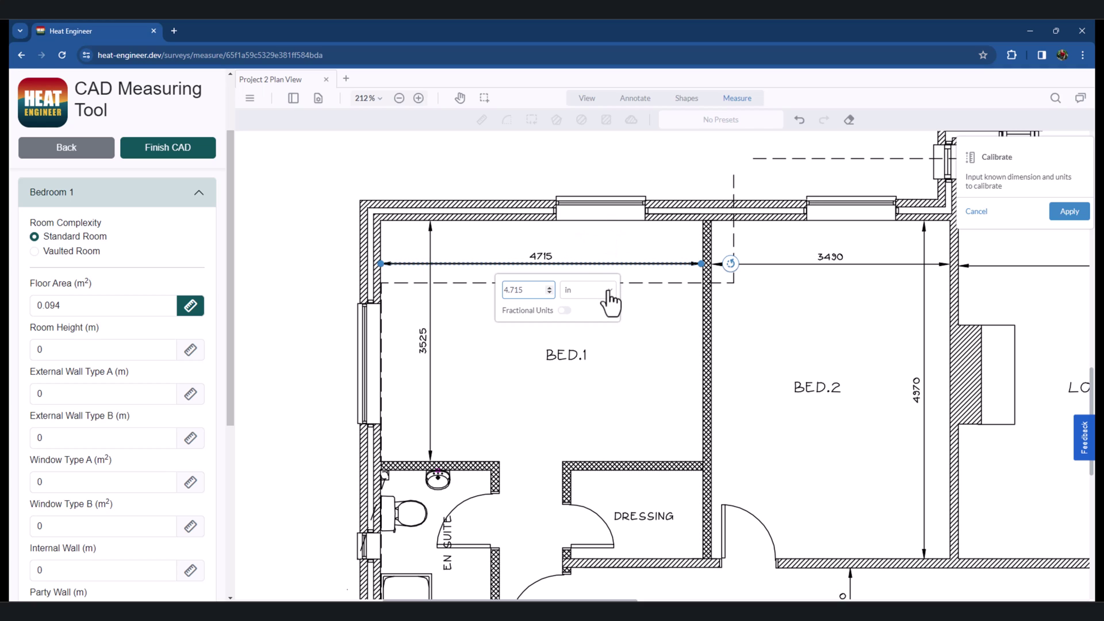
pyautogui.click(603, 290)
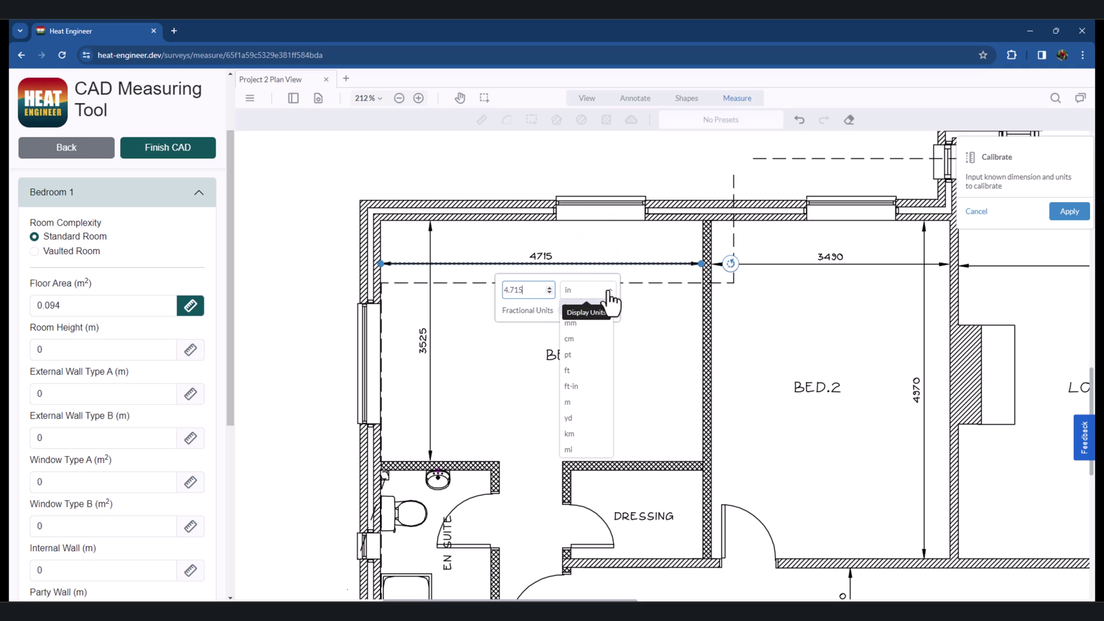
pyautogui.click(575, 401)
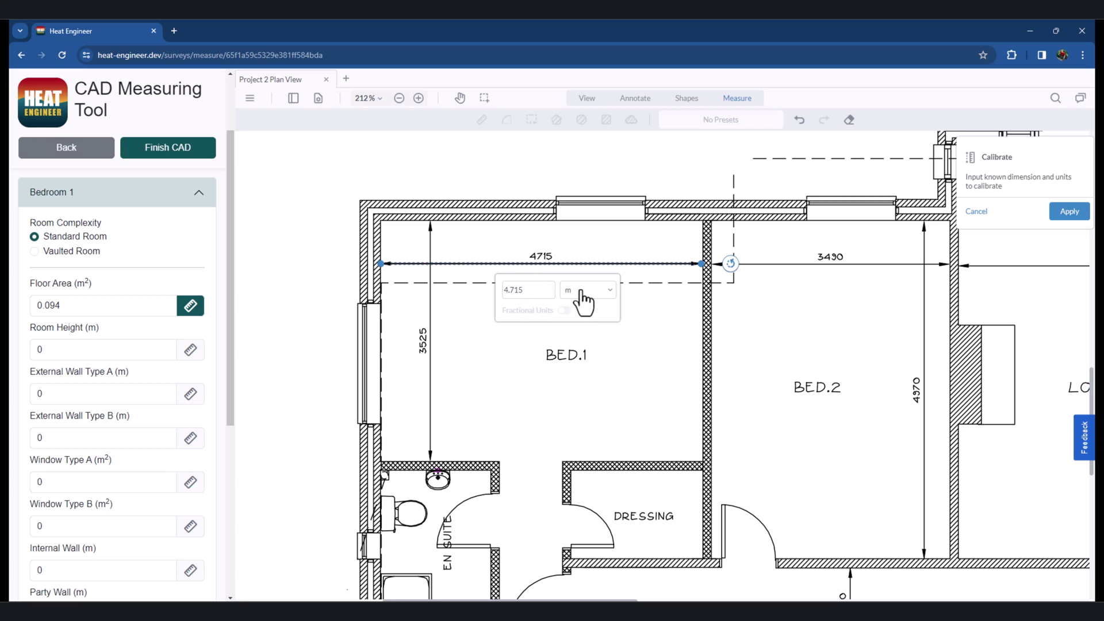
# Create the 94.32 mm = 4.71 m scale with 0.01 precision and make it active
pyautogui.click(1070, 213)
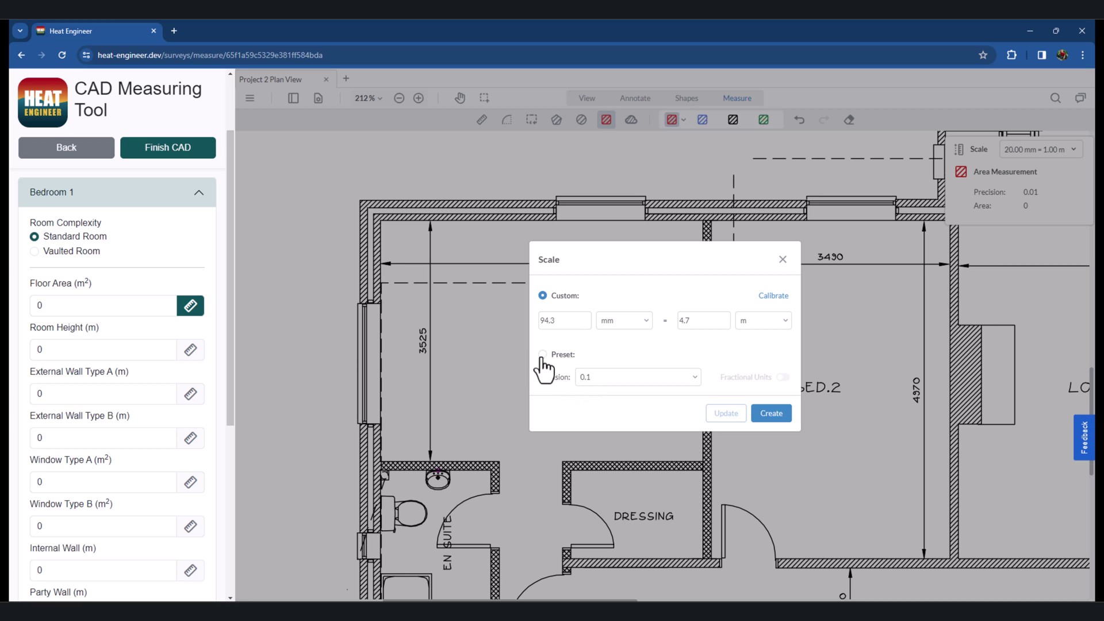
pyautogui.click(603, 381)
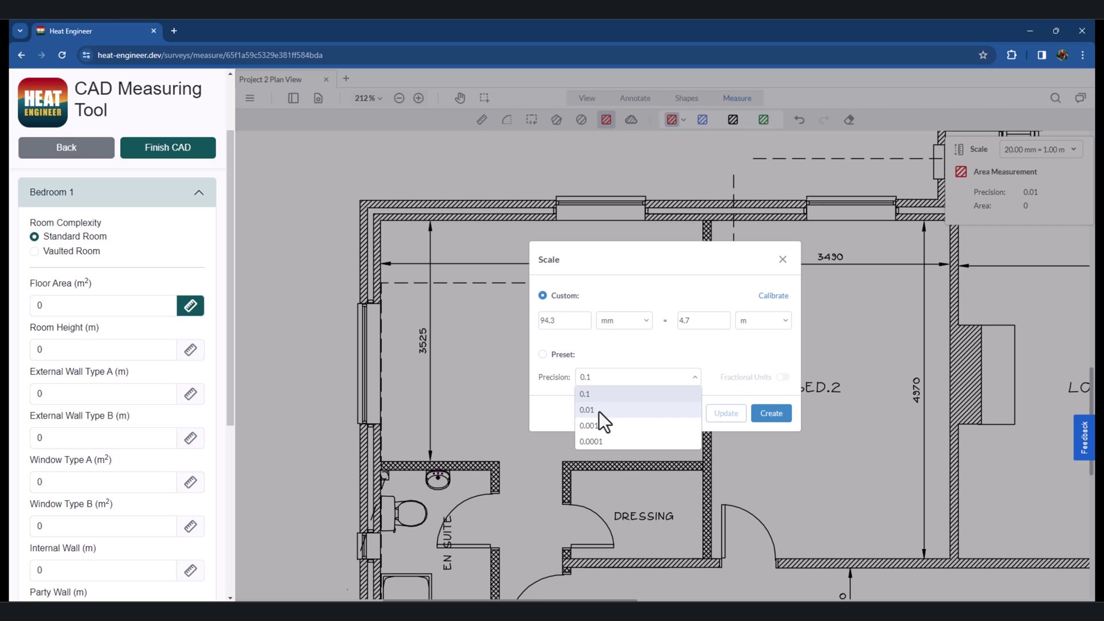
pyautogui.click(598, 409)
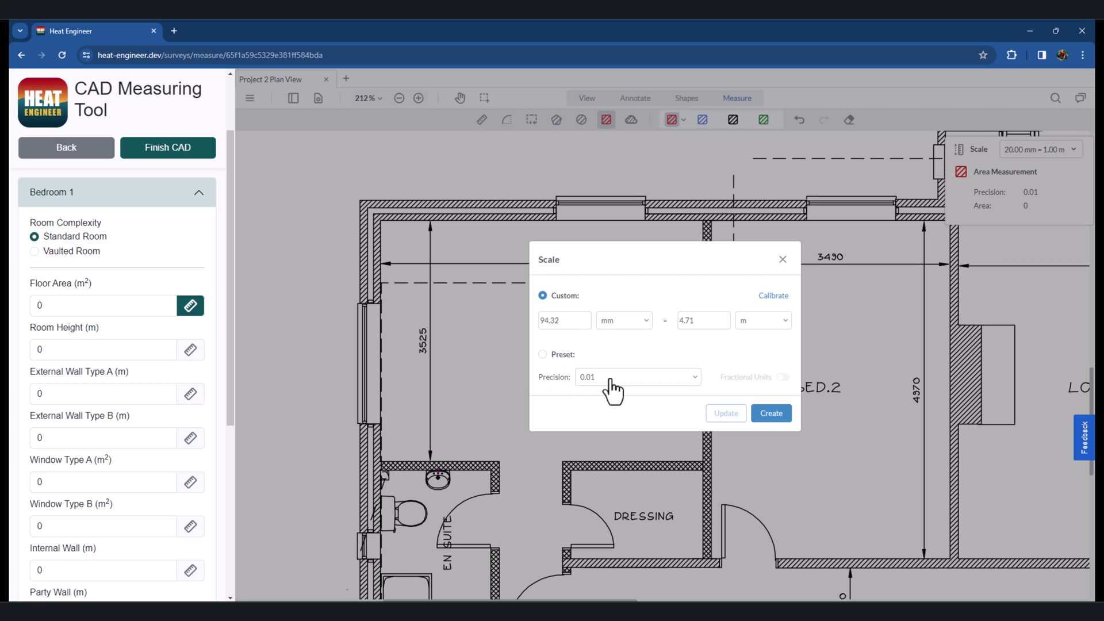
pyautogui.click(770, 422)
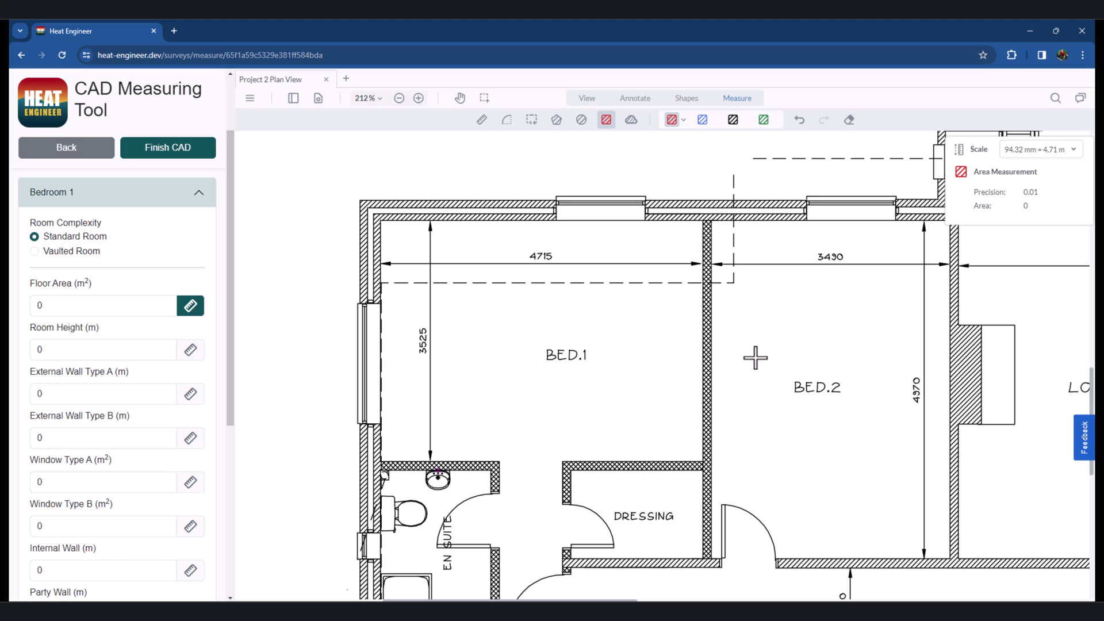
pyautogui.click(1070, 152)
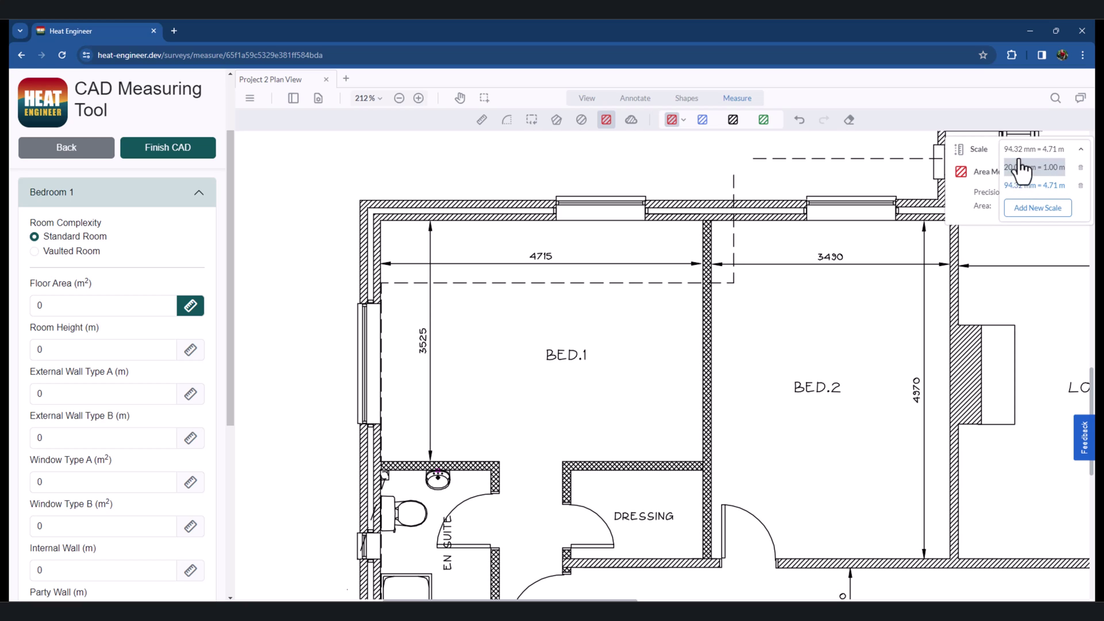
pyautogui.click(963, 111)
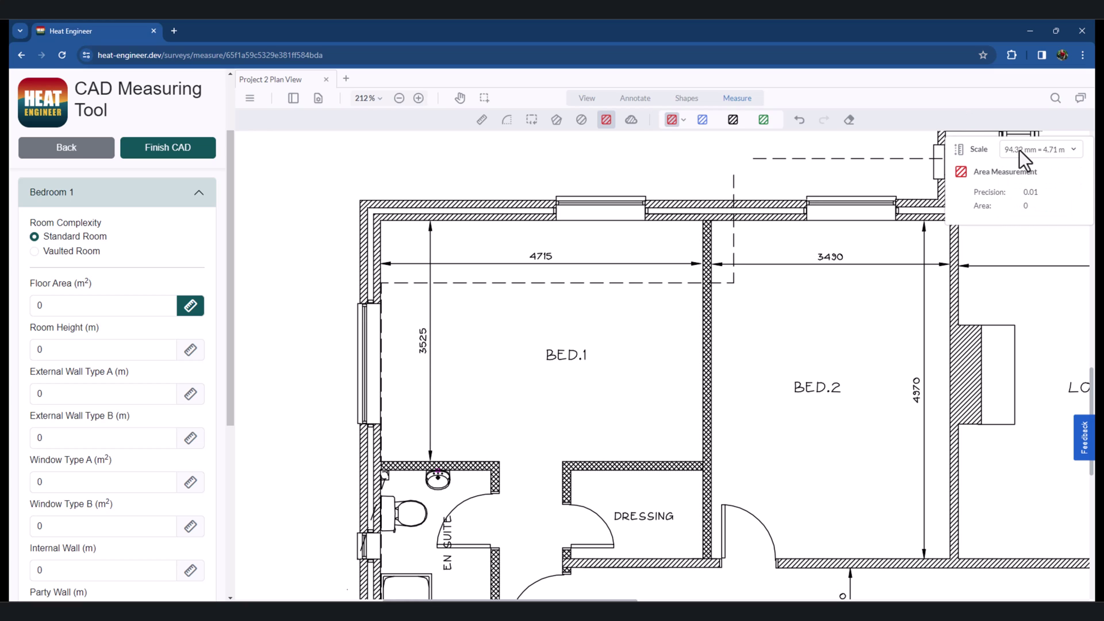
# Measure BED.1 and the adjoining strip as 16.75 and 2.44 sq m rectangles
pyautogui.click(191, 306)
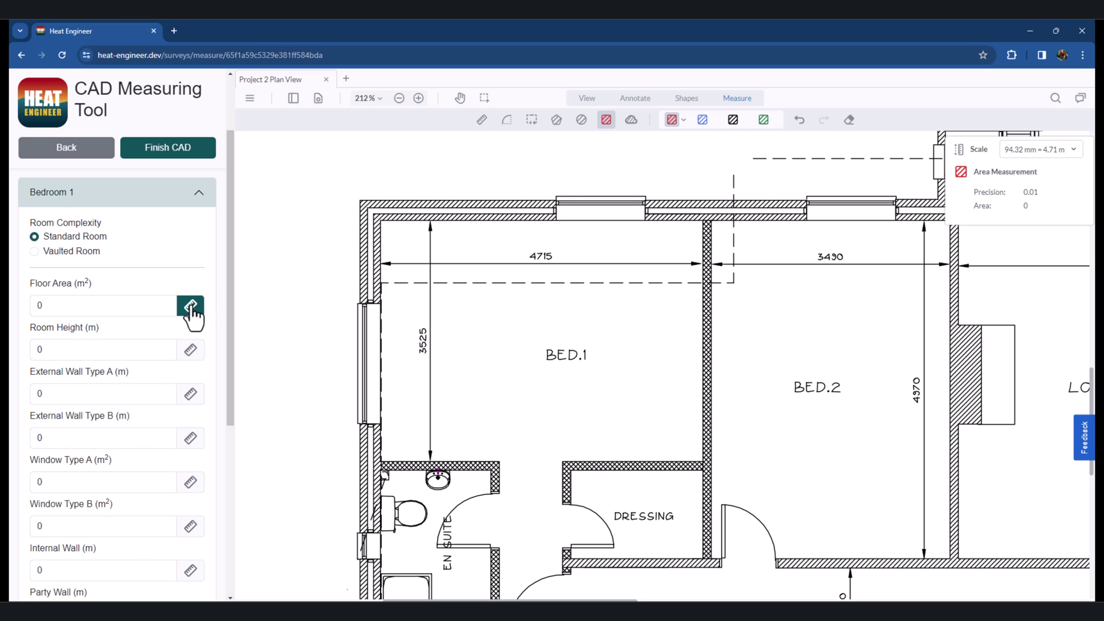
pyautogui.click(607, 124)
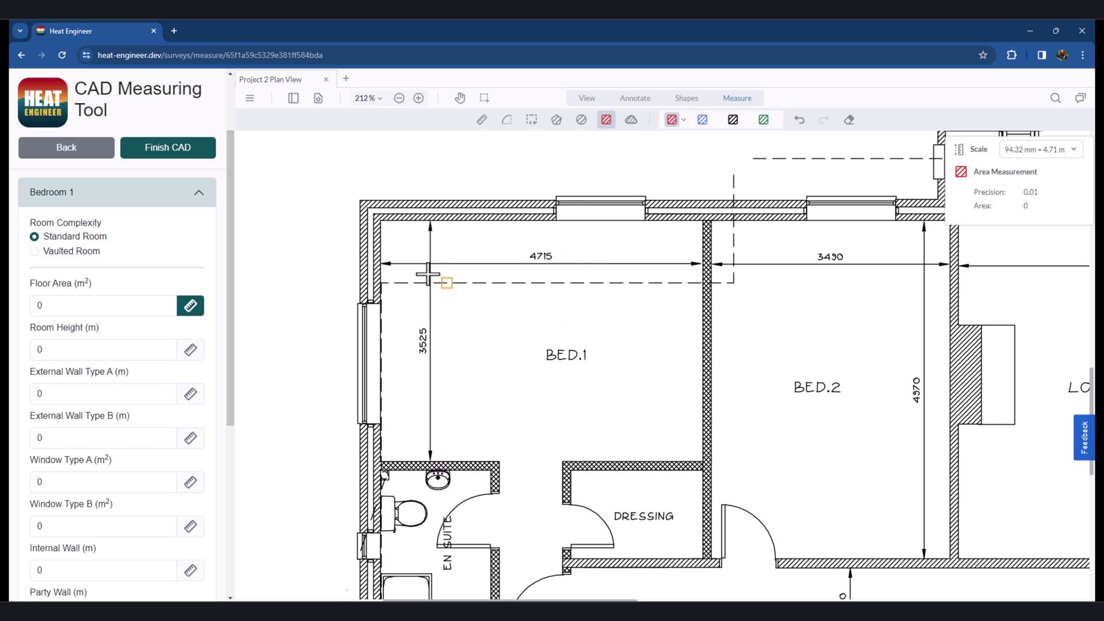
pyautogui.moveTo(382, 223); pyautogui.dragTo(702, 460)
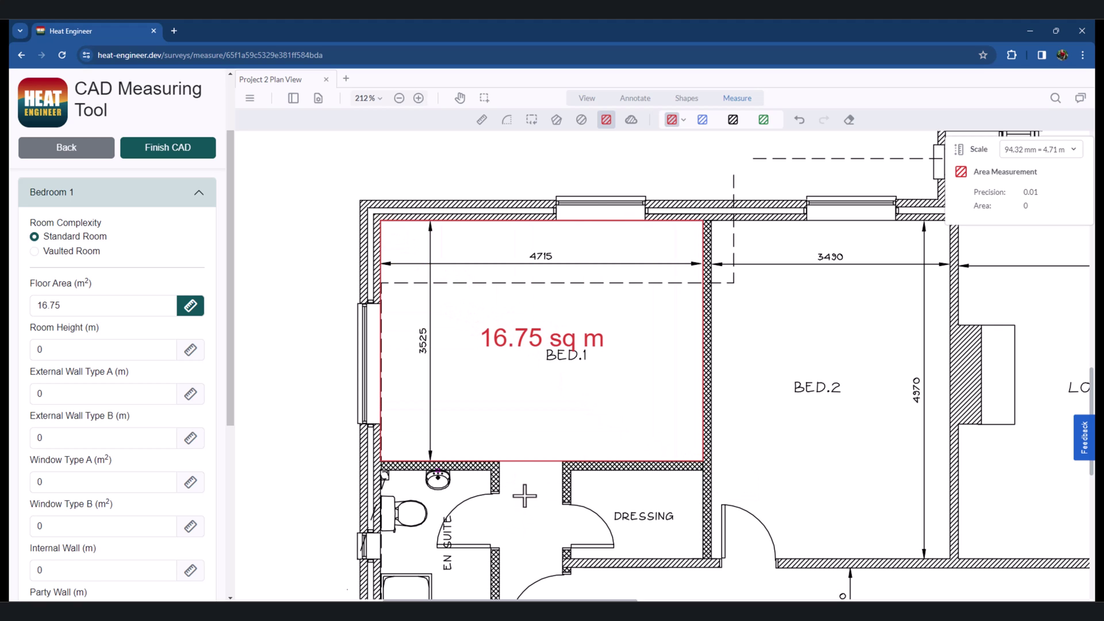
pyautogui.scroll(-3, 517, 506)
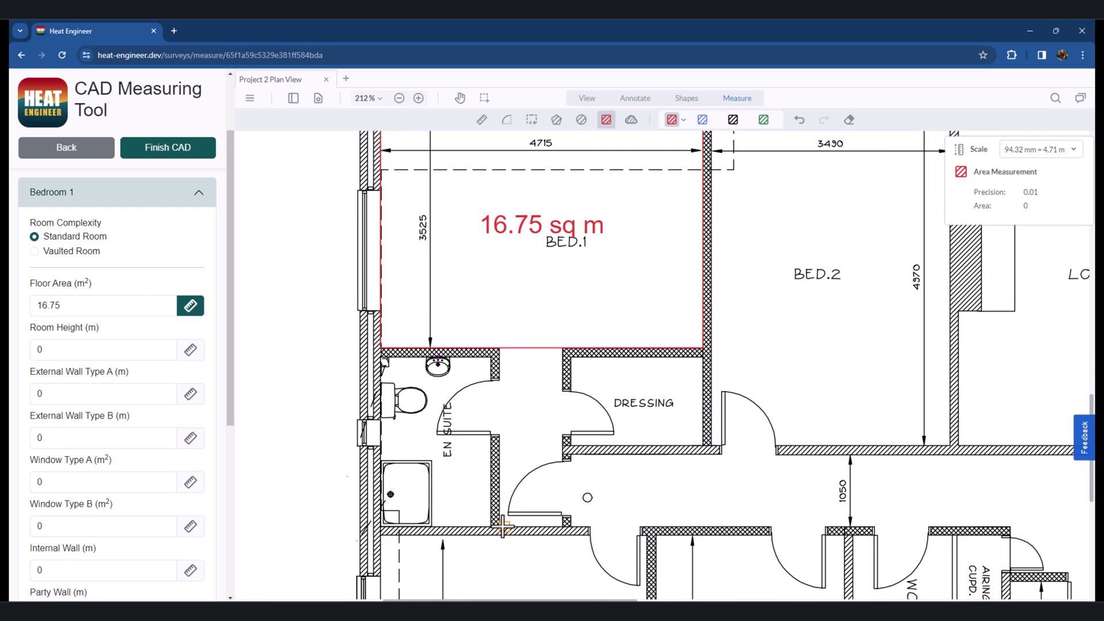
pyautogui.moveTo(498, 527); pyautogui.dragTo(560, 348)
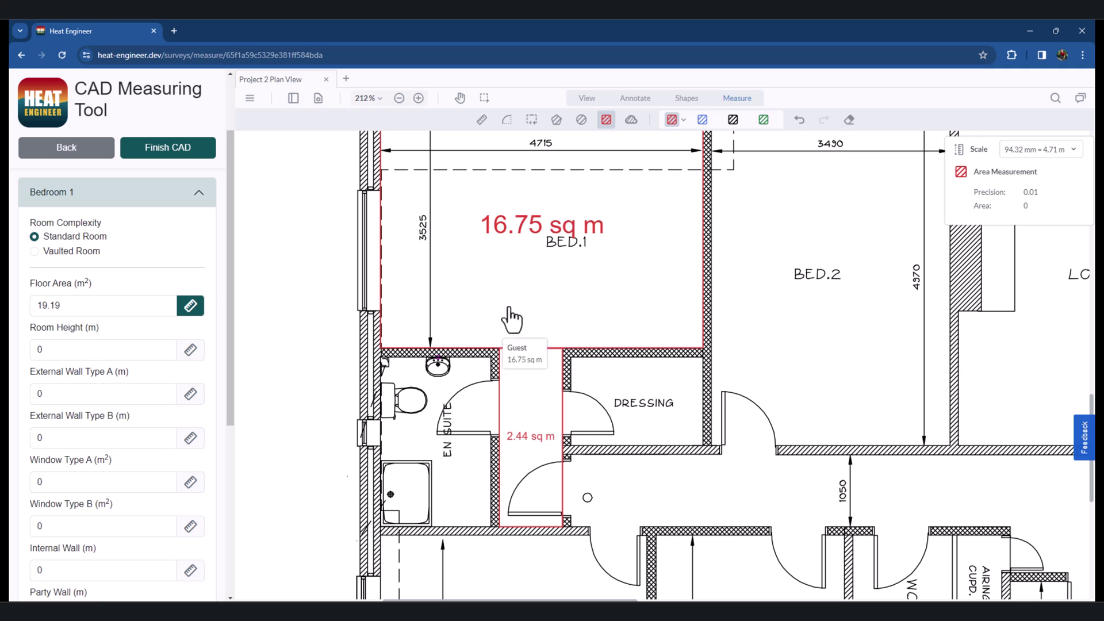
pyautogui.scroll(2, 488, 494)
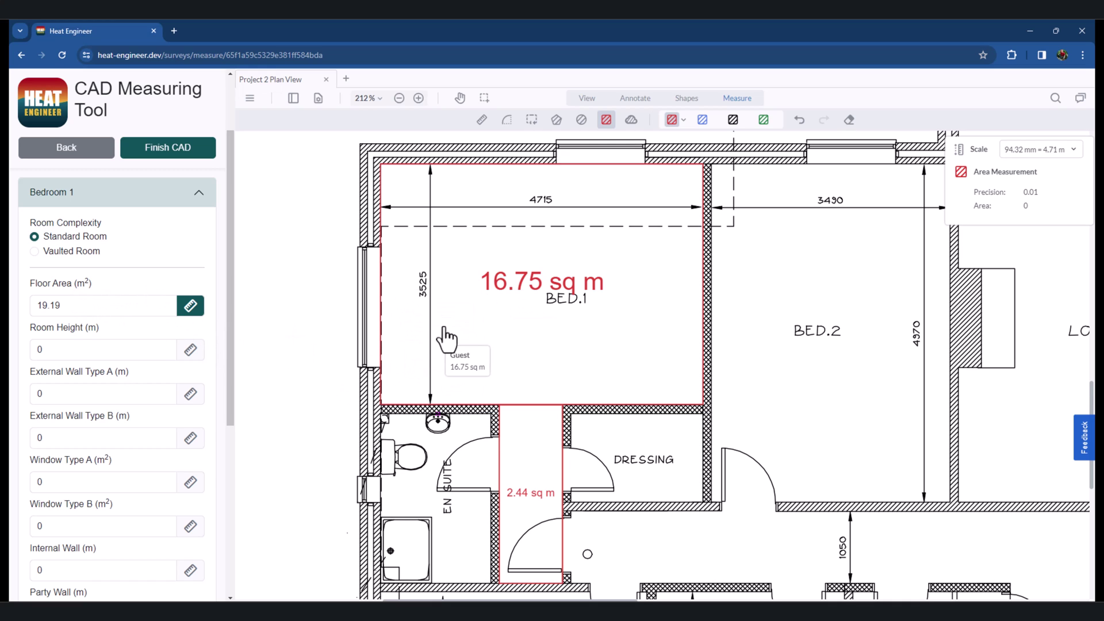
# Start measuring External Wall Type A with the 94.32 mm = 4.71 m scale selected
pyautogui.scroll(1, 451, 411)
pyautogui.scroll(1, 452, 409)
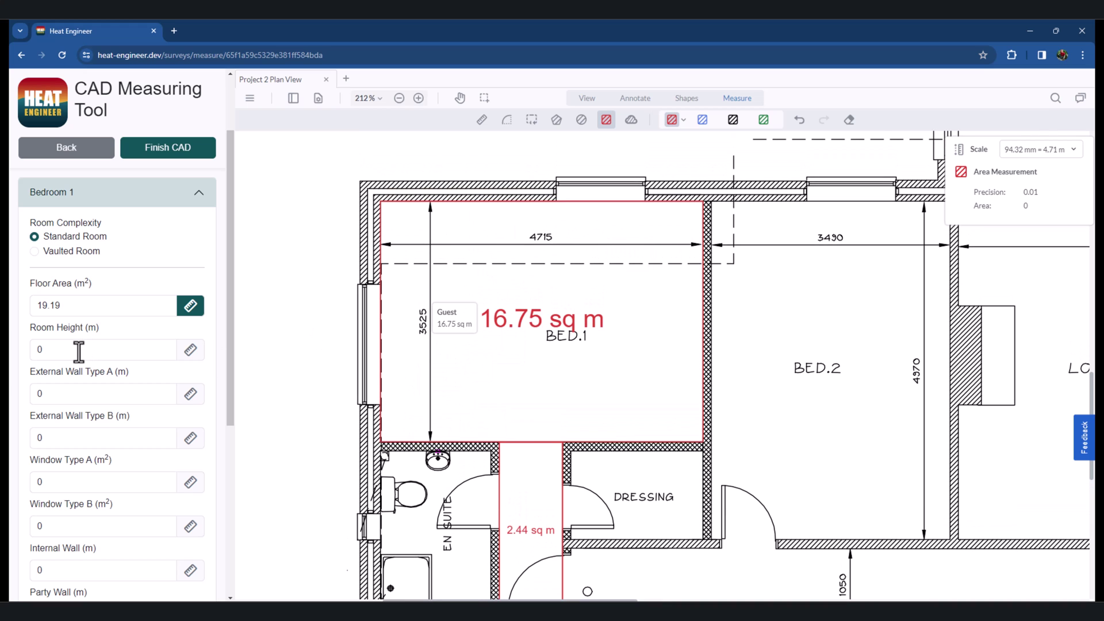
pyautogui.click(190, 394)
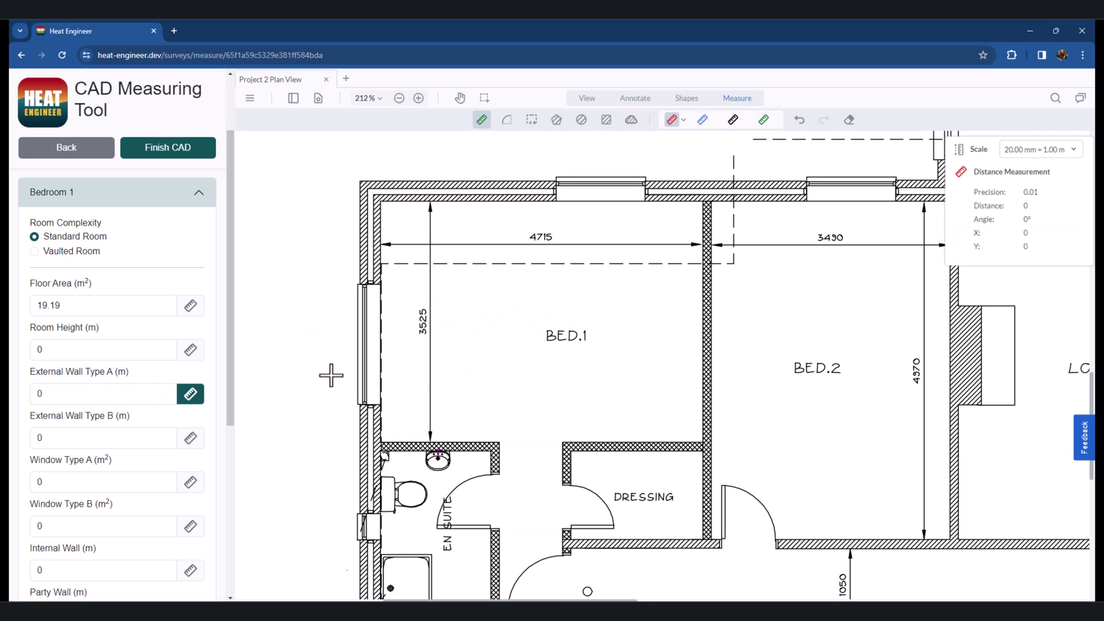
pyautogui.click(1073, 150)
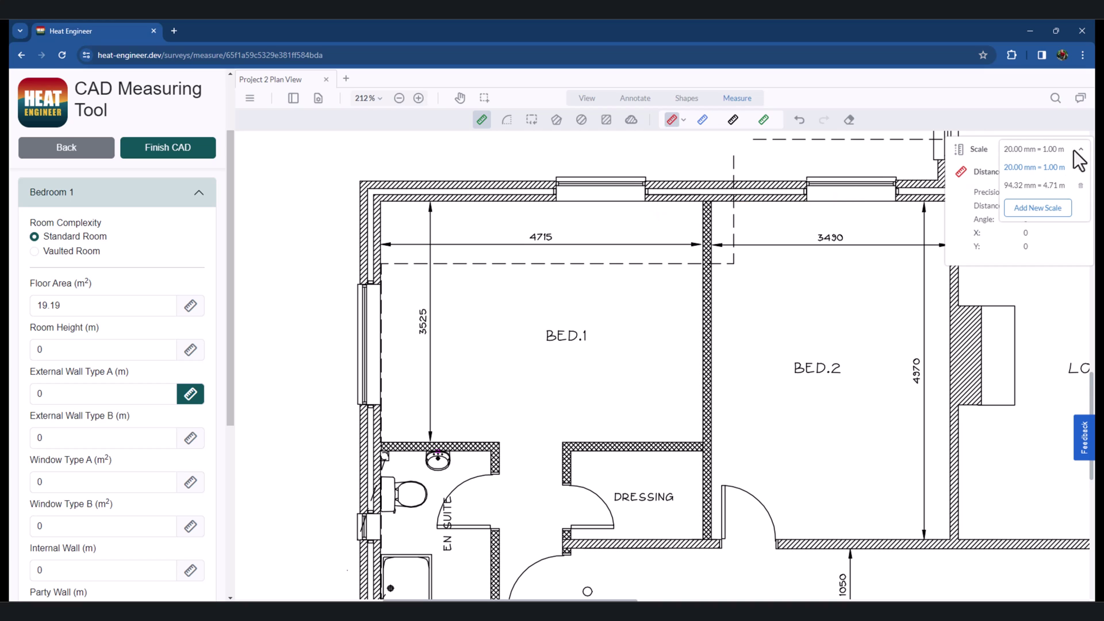
pyautogui.click(1024, 186)
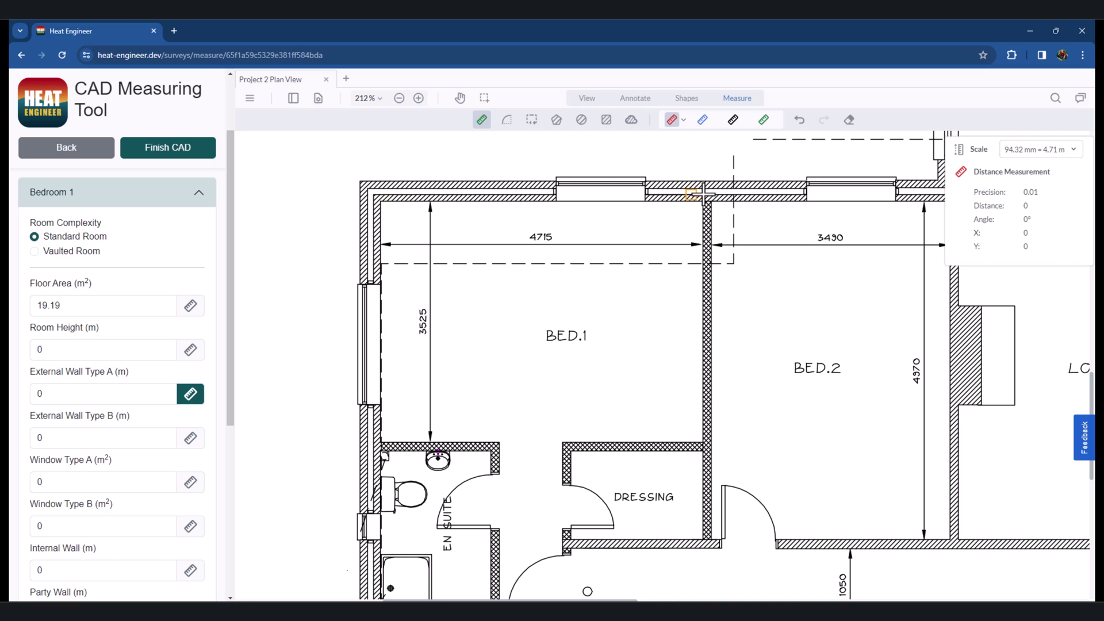
# Trace Bedroom 1's external wall with the Perimeter tool, from the en-suite corner to the top-left corner
pyautogui.click(532, 120)
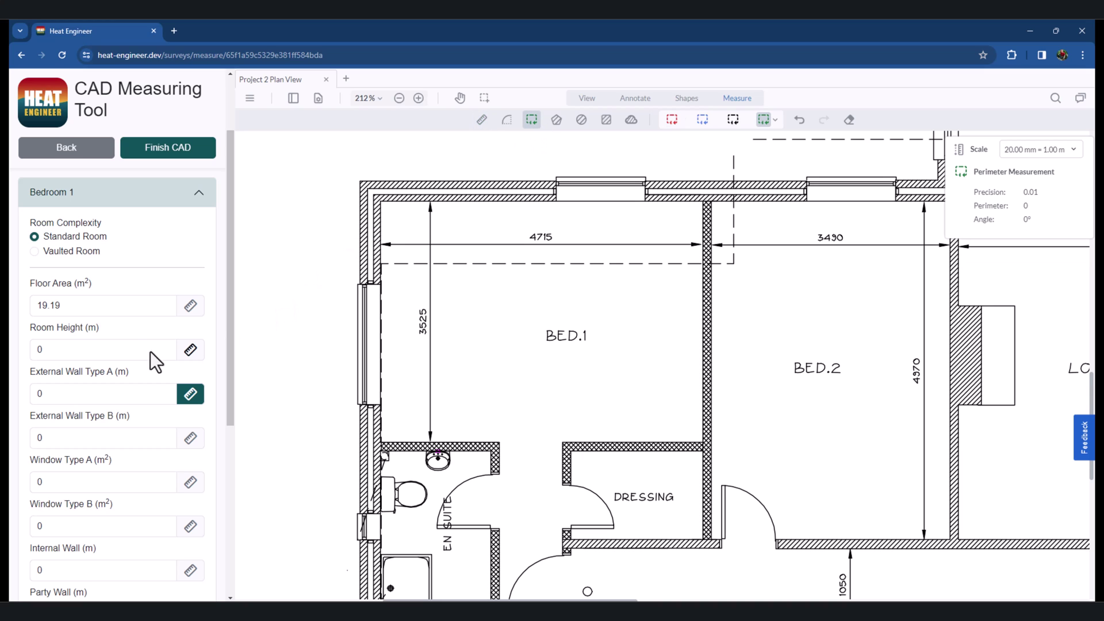
pyautogui.click(380, 442)
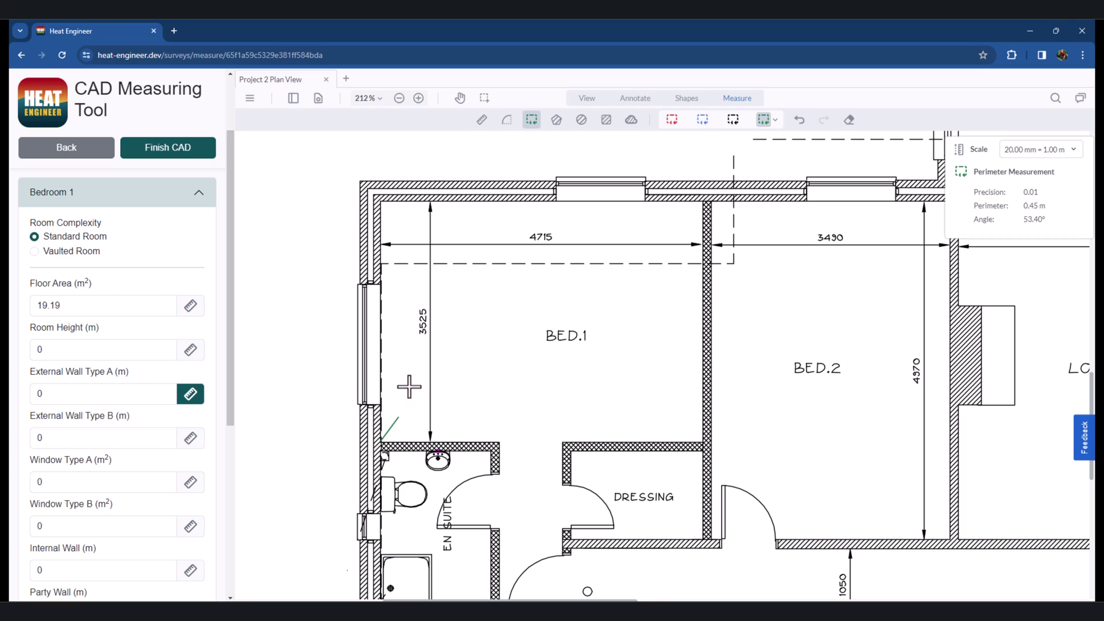
pyautogui.click(380, 200)
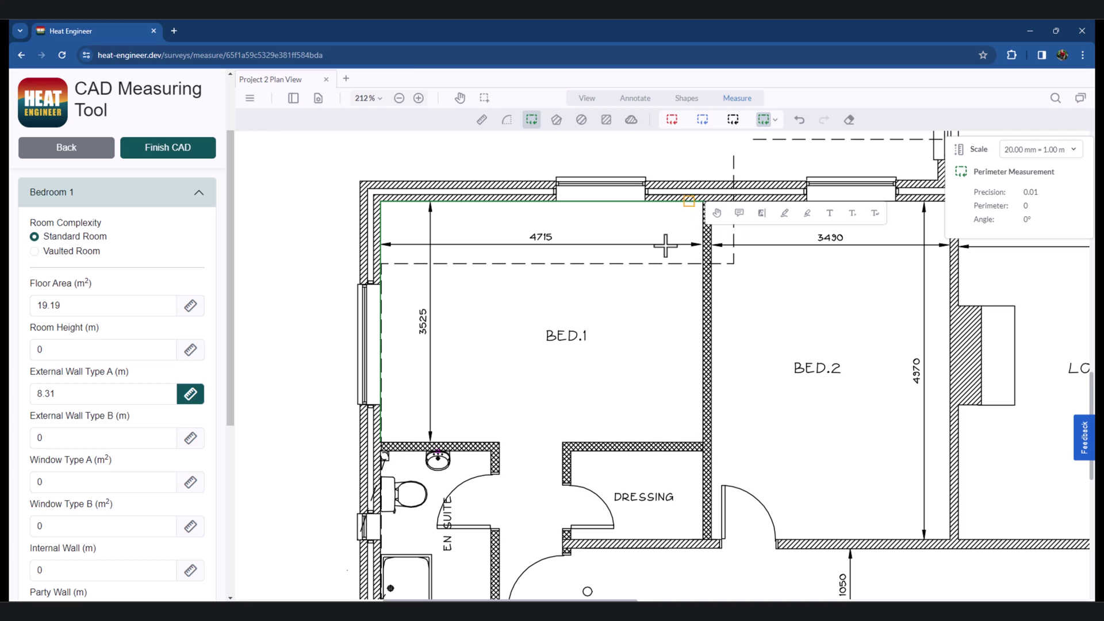
# Check that External Wall Type A reads 8.31 m against Type B and the floor area outlines
pyautogui.click(95, 437)
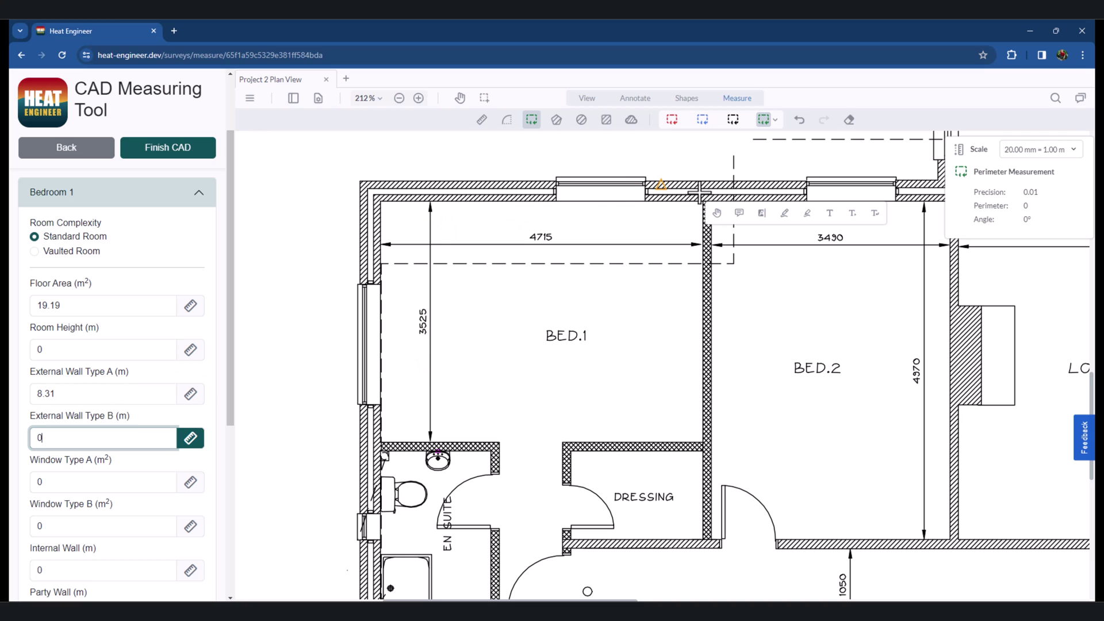
pyautogui.click(166, 397)
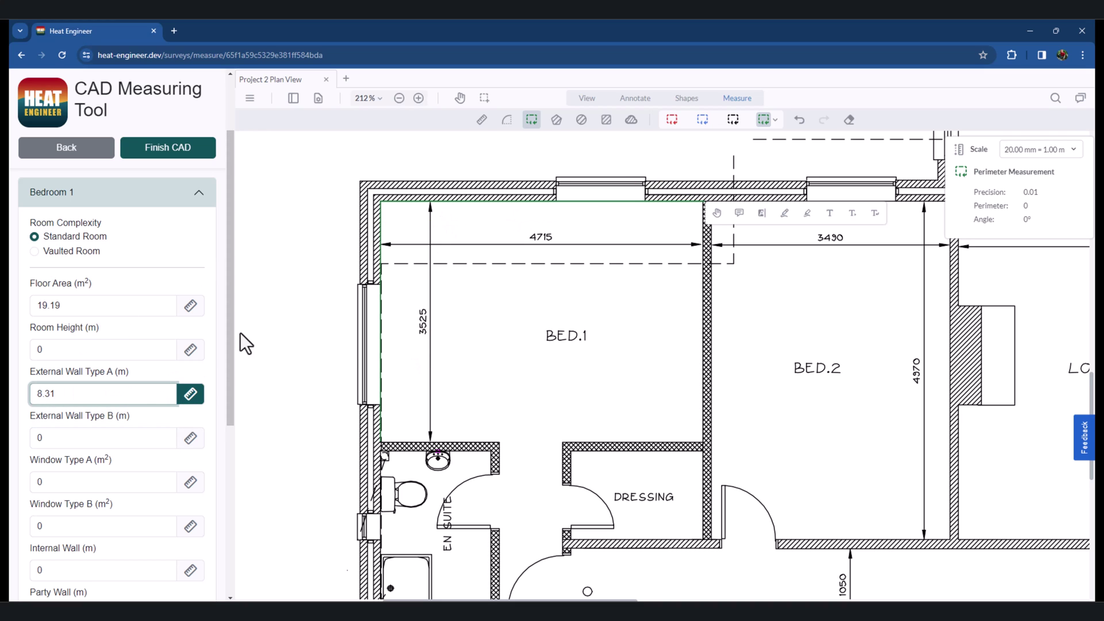
pyautogui.click(191, 306)
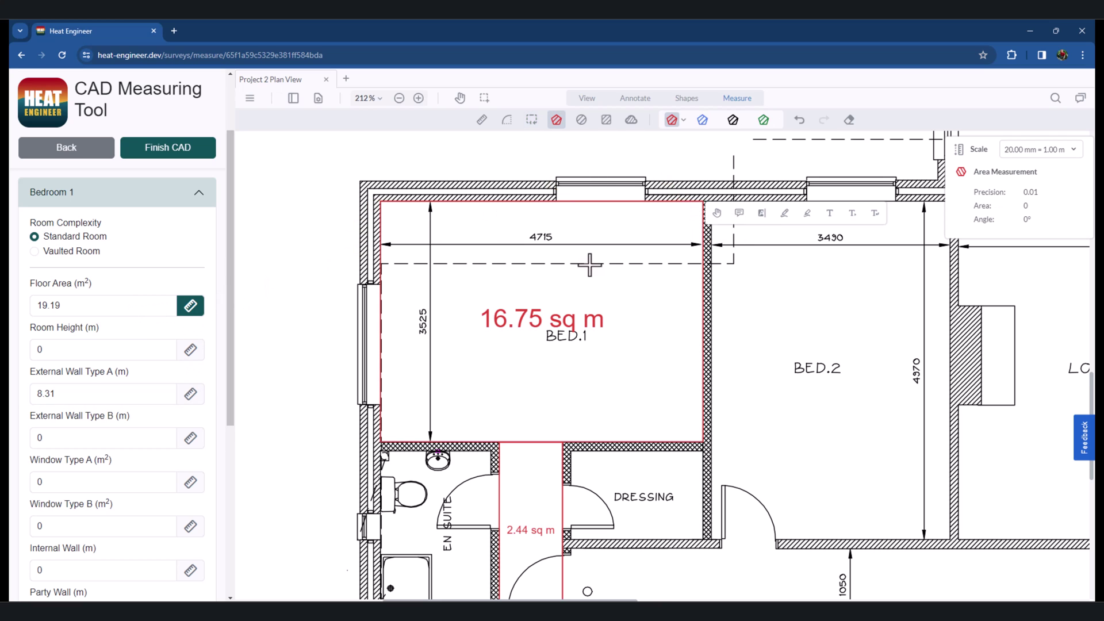
pyautogui.click(191, 396)
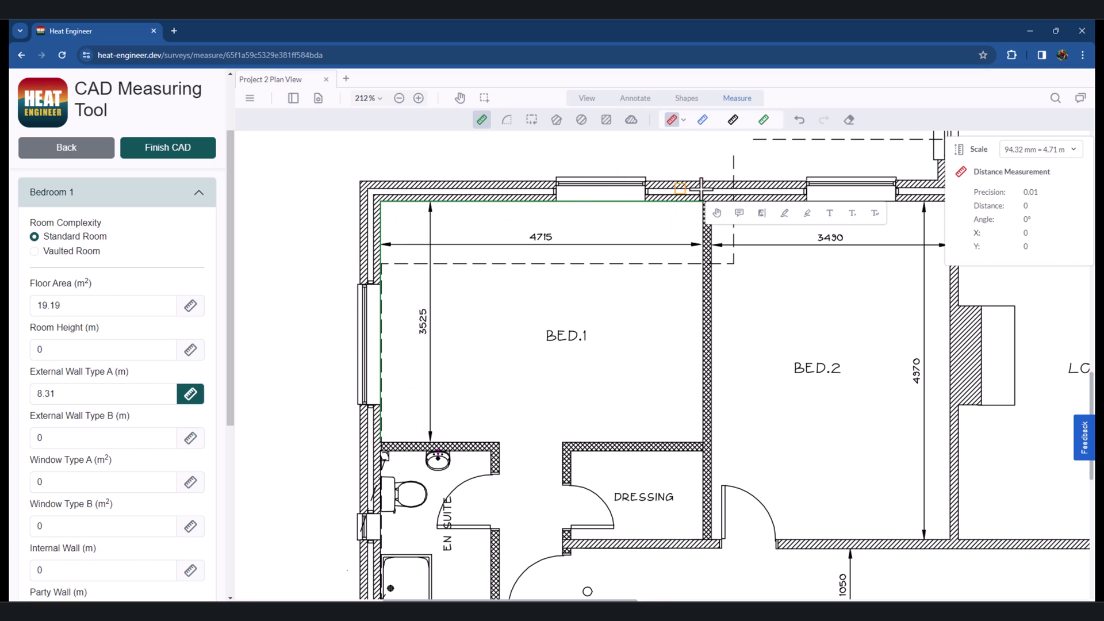
pyautogui.click(190, 306)
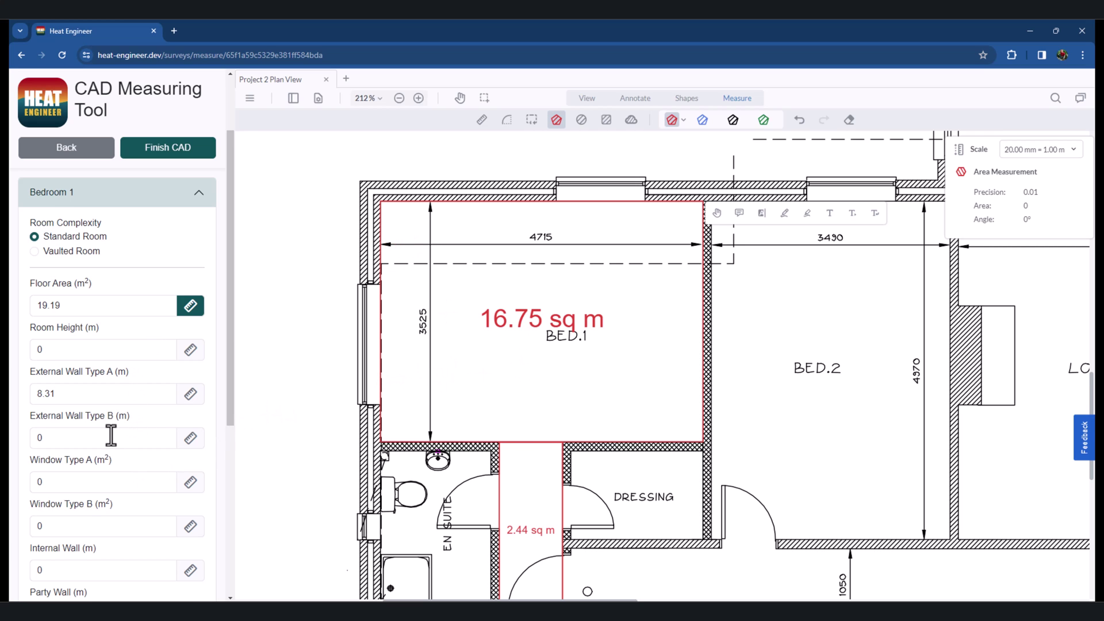
# Enter 2.4 m as Bedroom 1's Room Height in the sidebar form
pyautogui.scroll(-2, 111, 435)
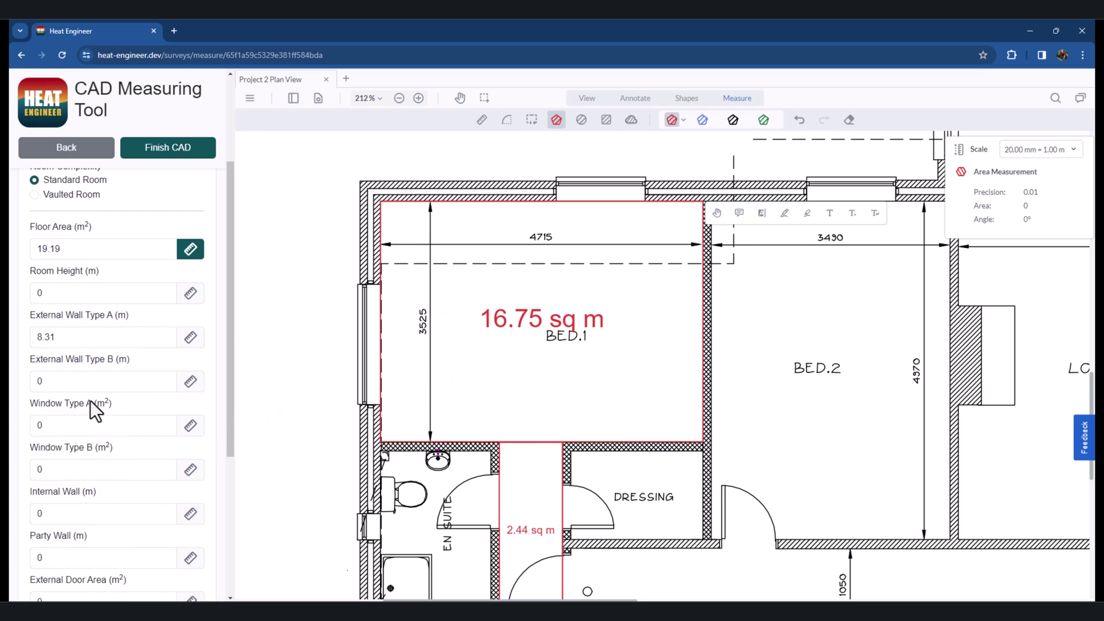
pyautogui.scroll(-5, 85, 420)
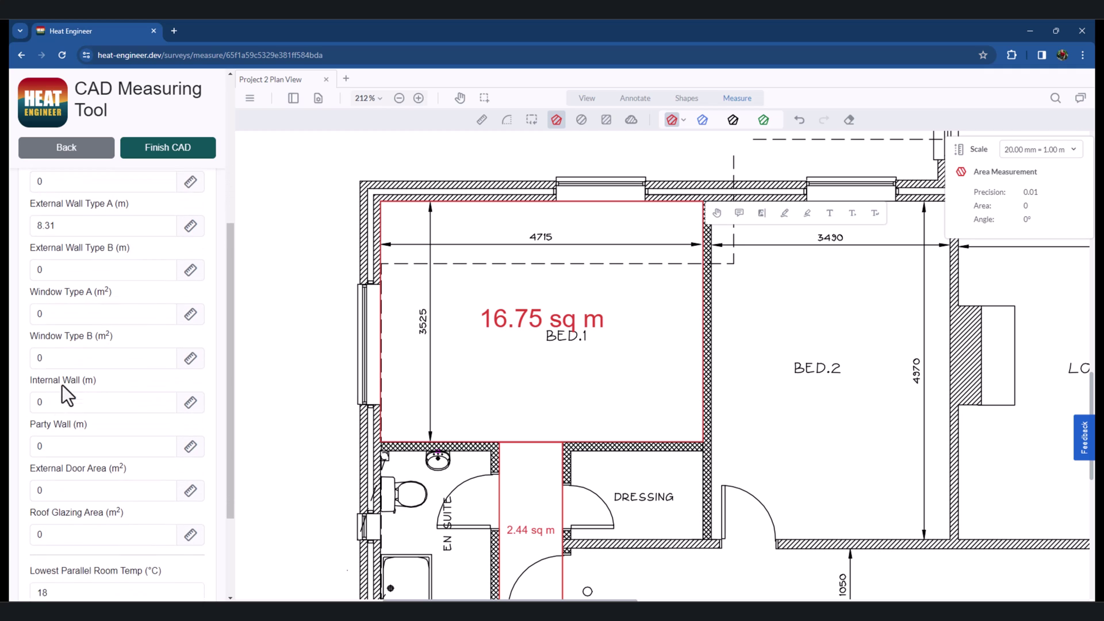
pyautogui.scroll(-3, 86, 366)
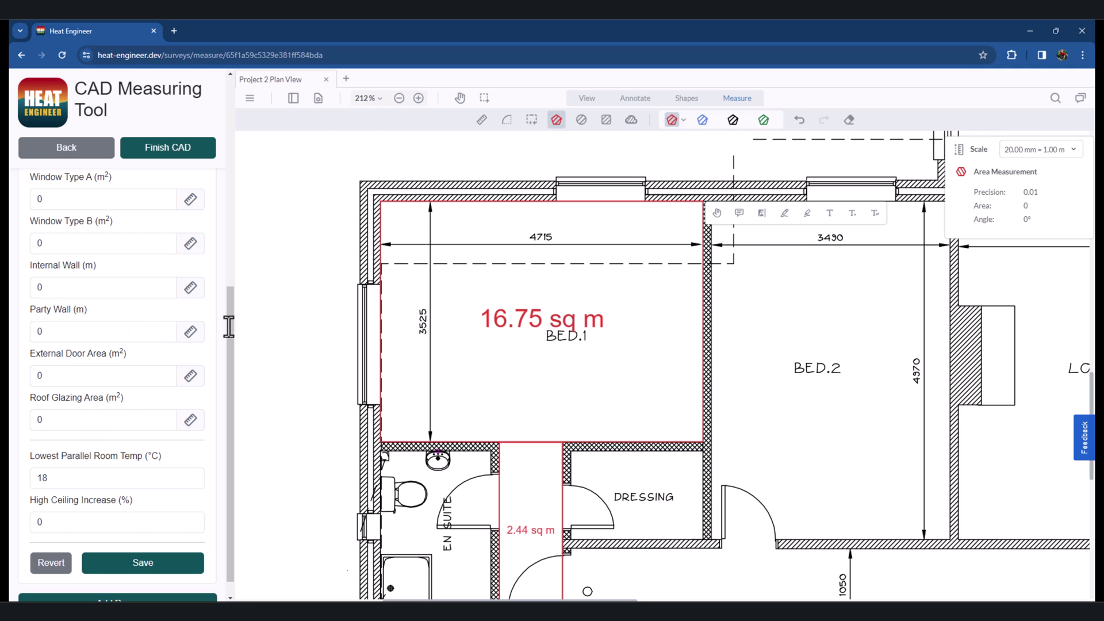
pyautogui.scroll(10, 221, 307)
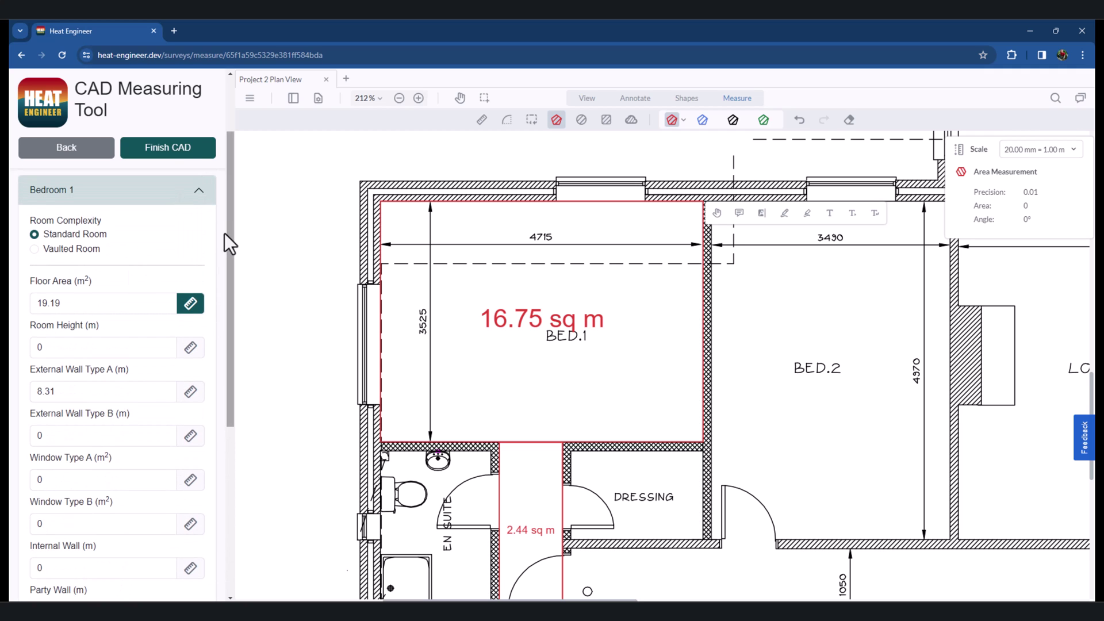
pyautogui.moveTo(234, 236); pyautogui.dragTo(229, 178)
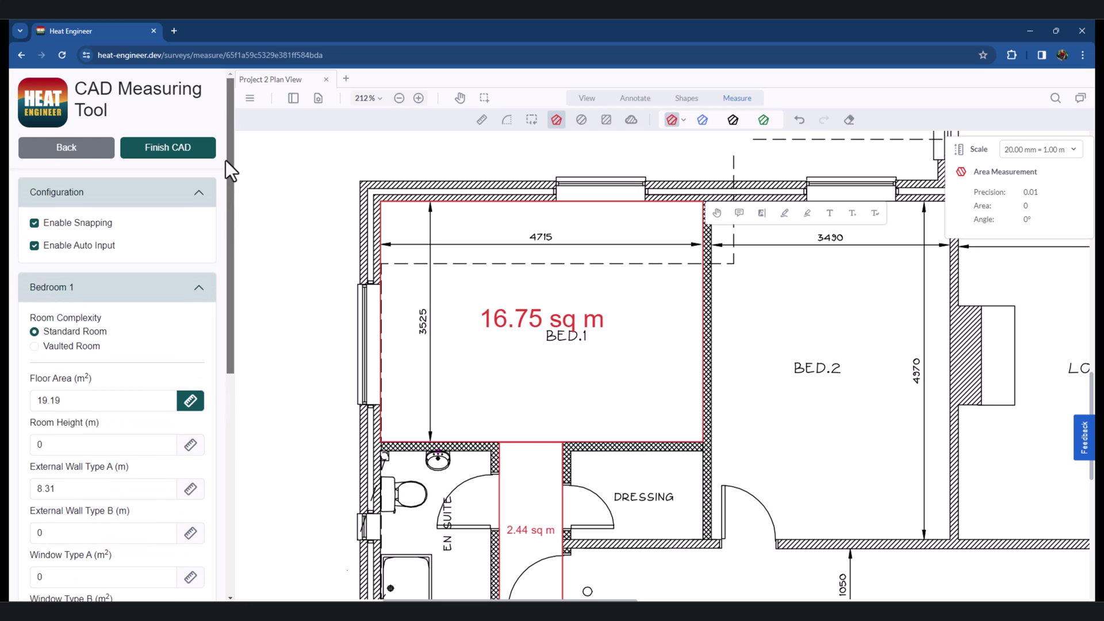
pyautogui.click(51, 444)
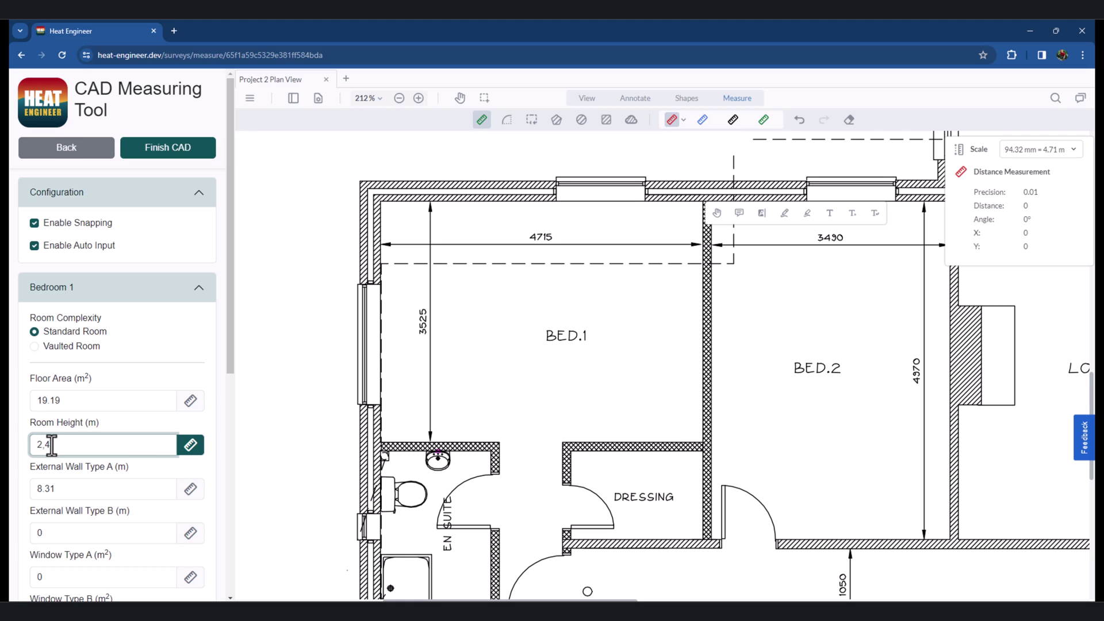
pyautogui.click(154, 337)
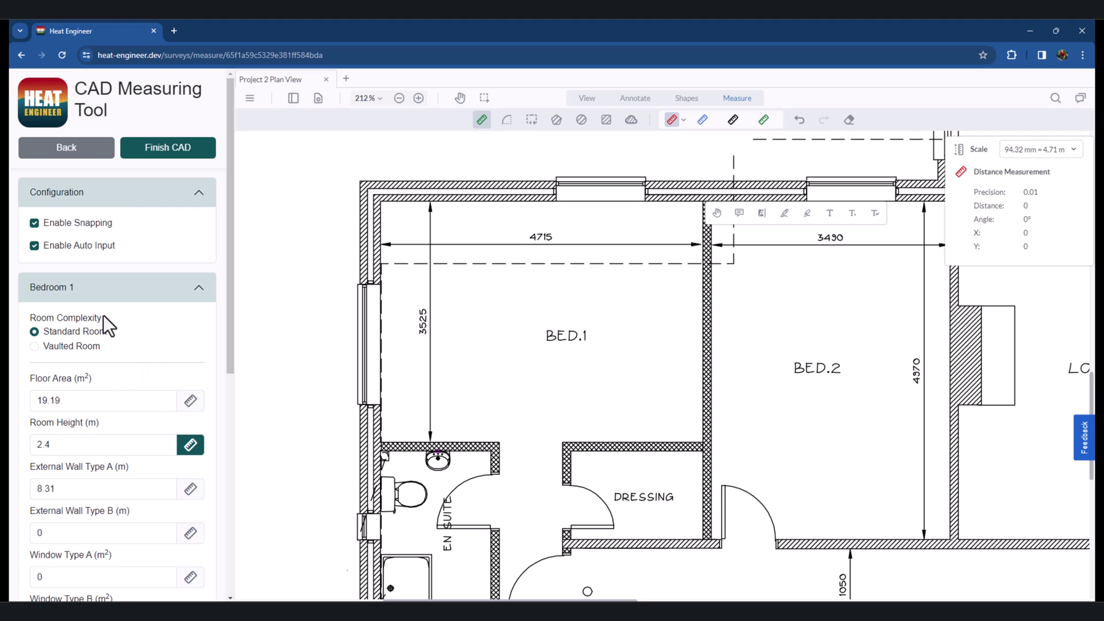
pyautogui.scroll(-1, 106, 333)
pyautogui.scroll(-1, 140, 295)
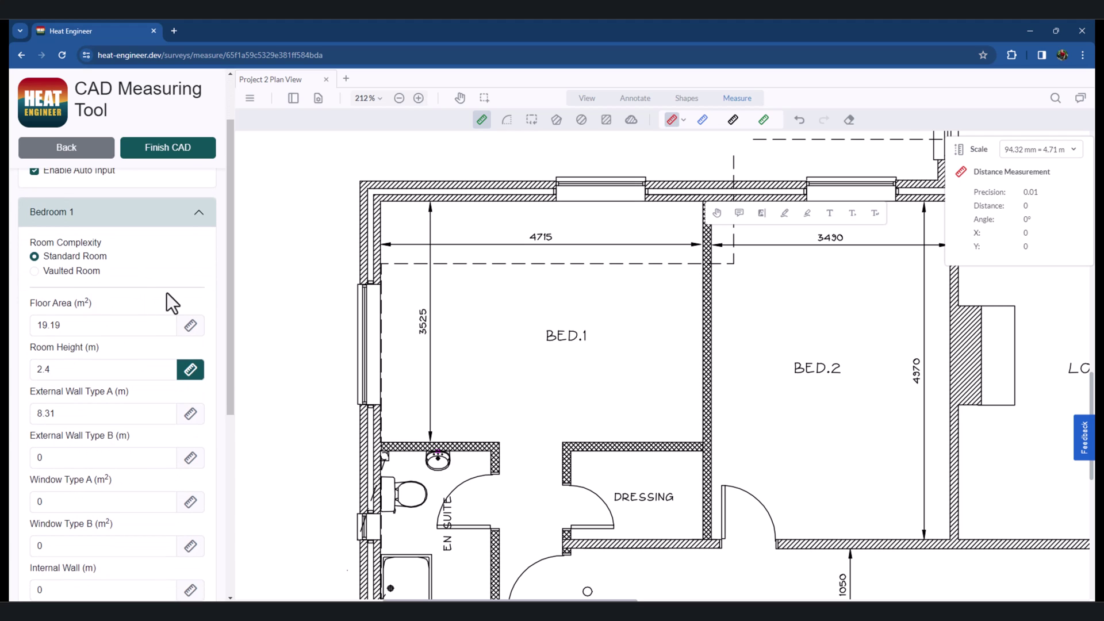
pyautogui.scroll(1, 166, 292)
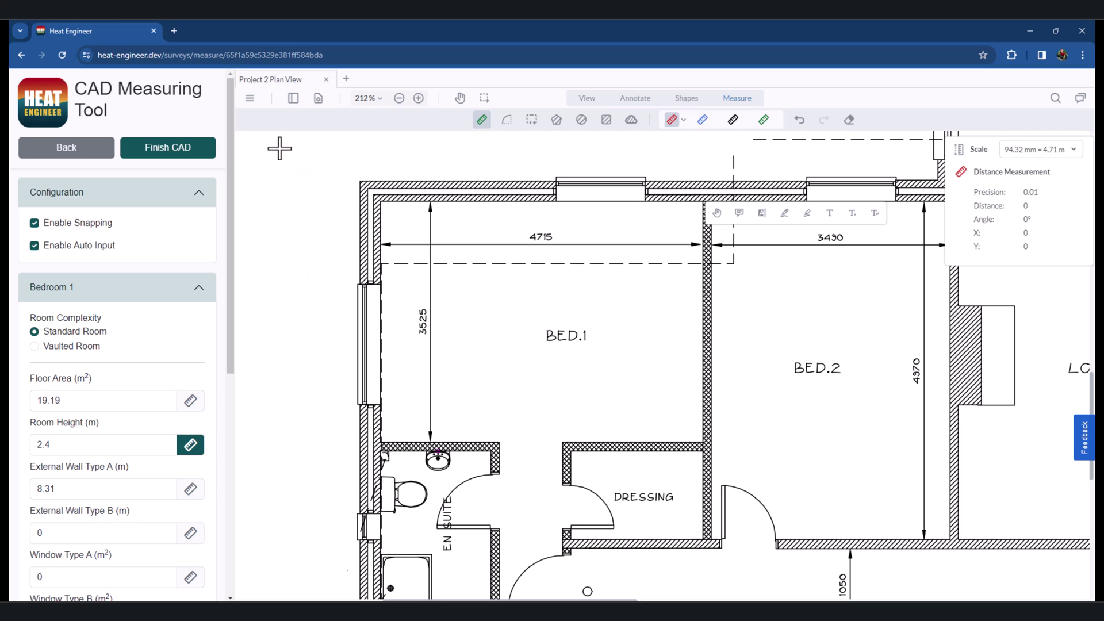
# Look through Settings, toggling dark mode and keeping English as the interface language
pyautogui.click(251, 103)
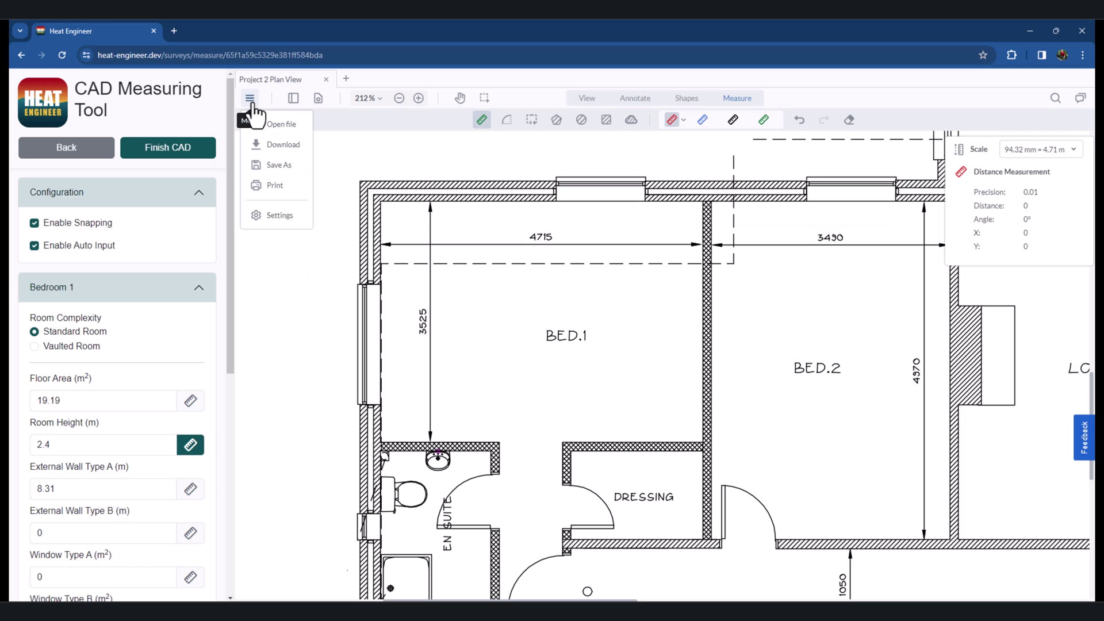
pyautogui.click(280, 215)
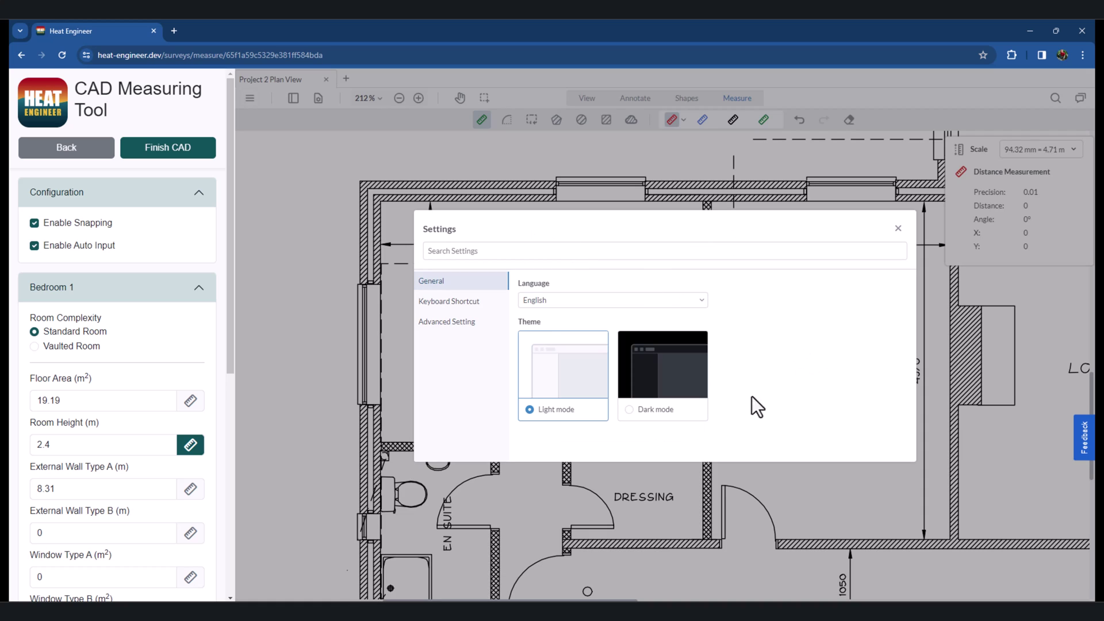
pyautogui.click(634, 415)
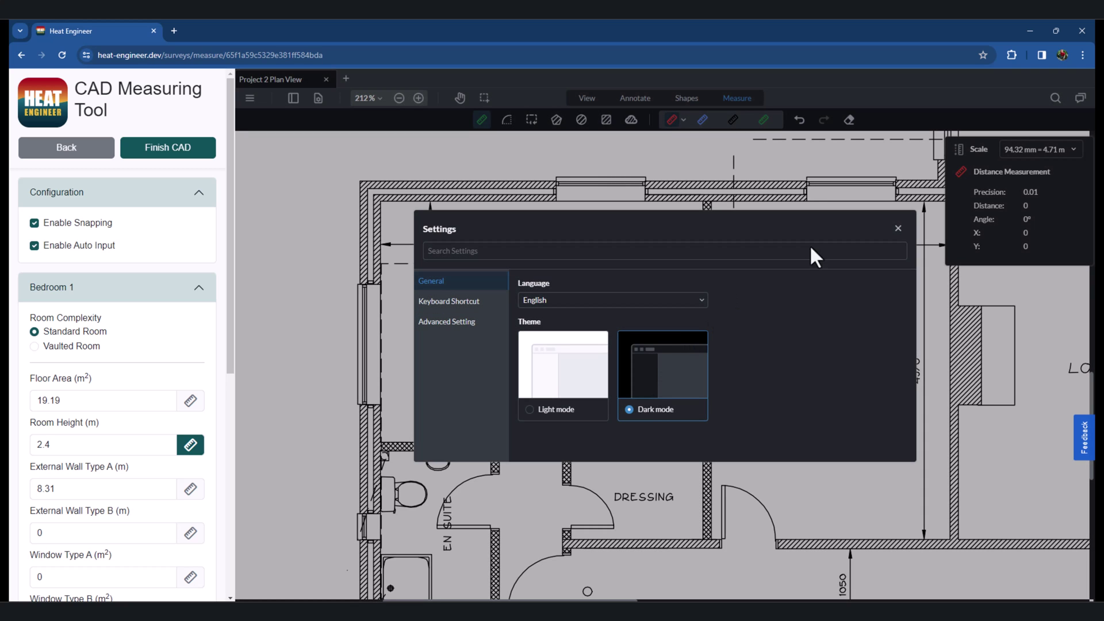
pyautogui.click(637, 301)
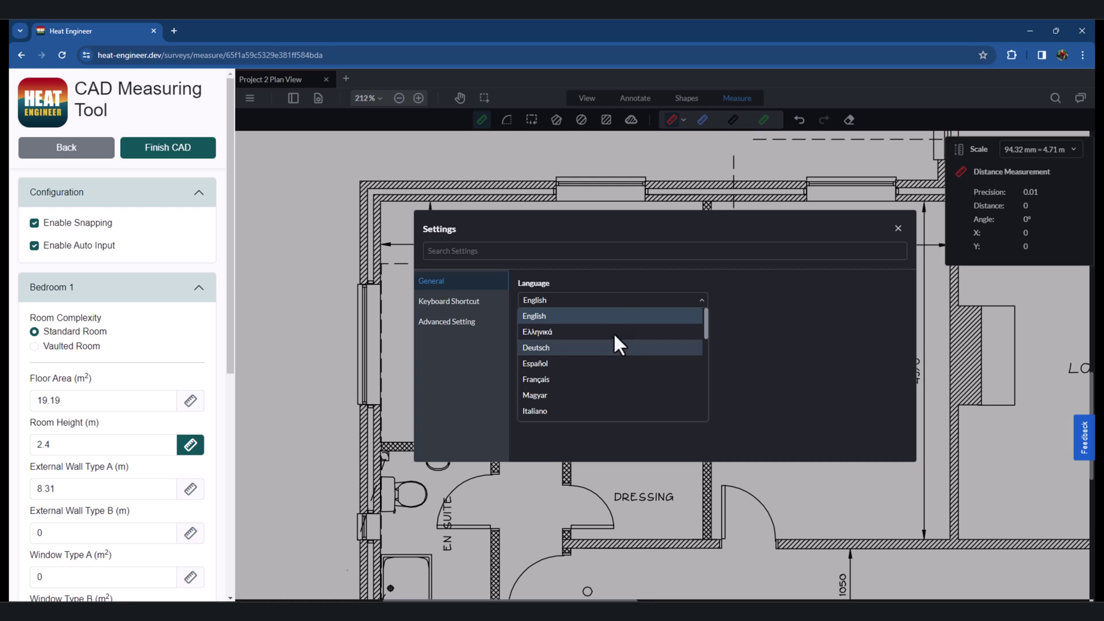
pyautogui.press('Down')
pyautogui.press('Down')
pyautogui.press('Down')
pyautogui.click(672, 273)
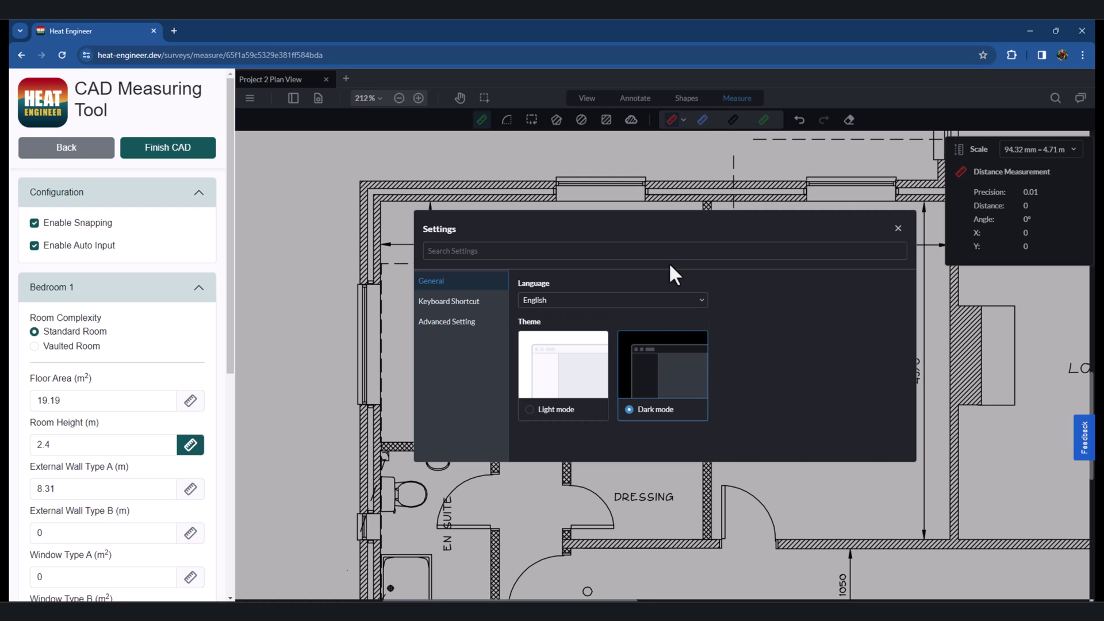
pyautogui.click(896, 229)
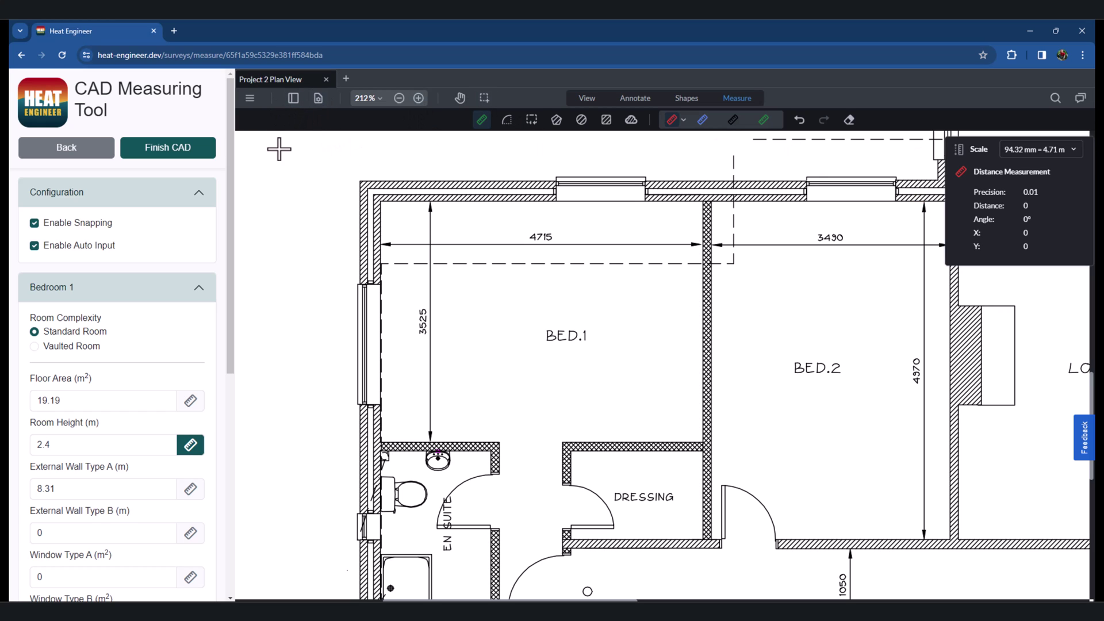
# Reopen Settings and set the viewer theme to Light mode
pyautogui.click(251, 100)
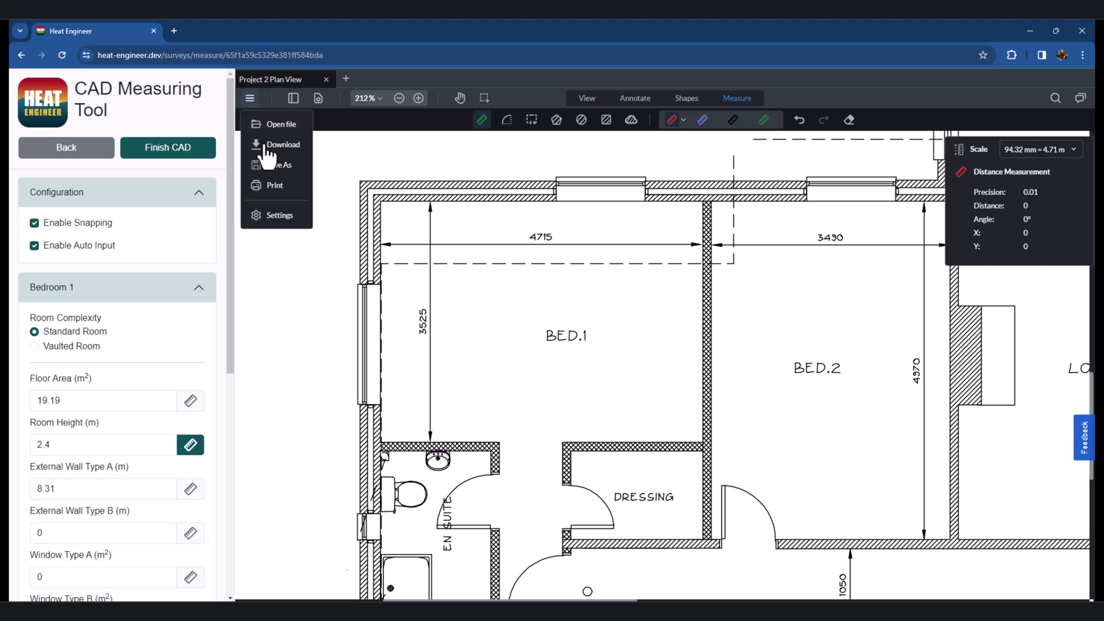
pyautogui.click(277, 215)
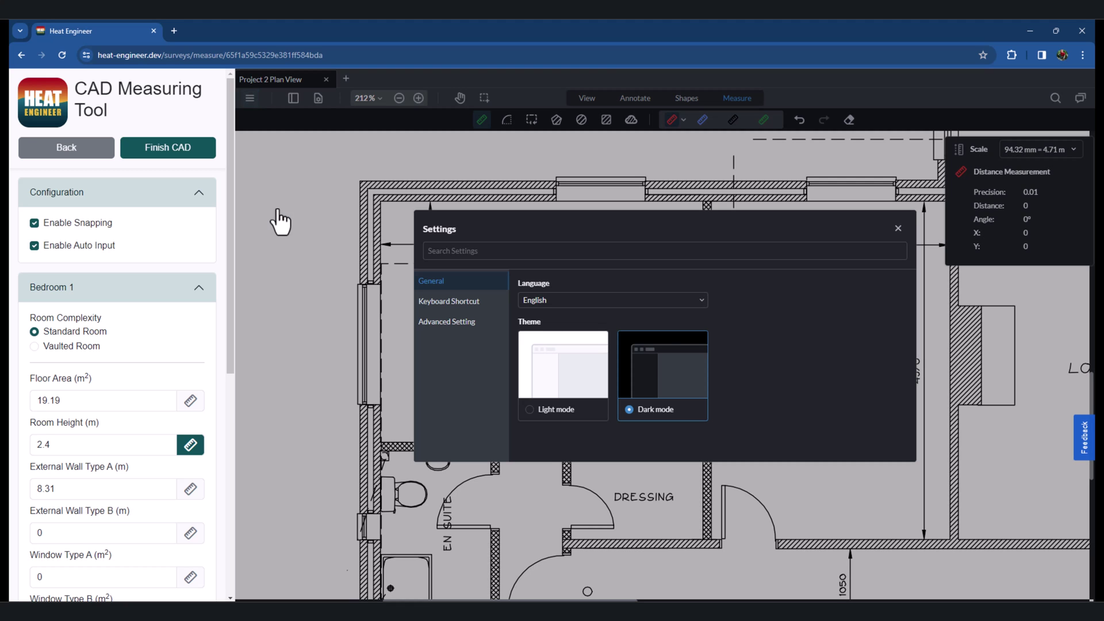
pyautogui.click(566, 410)
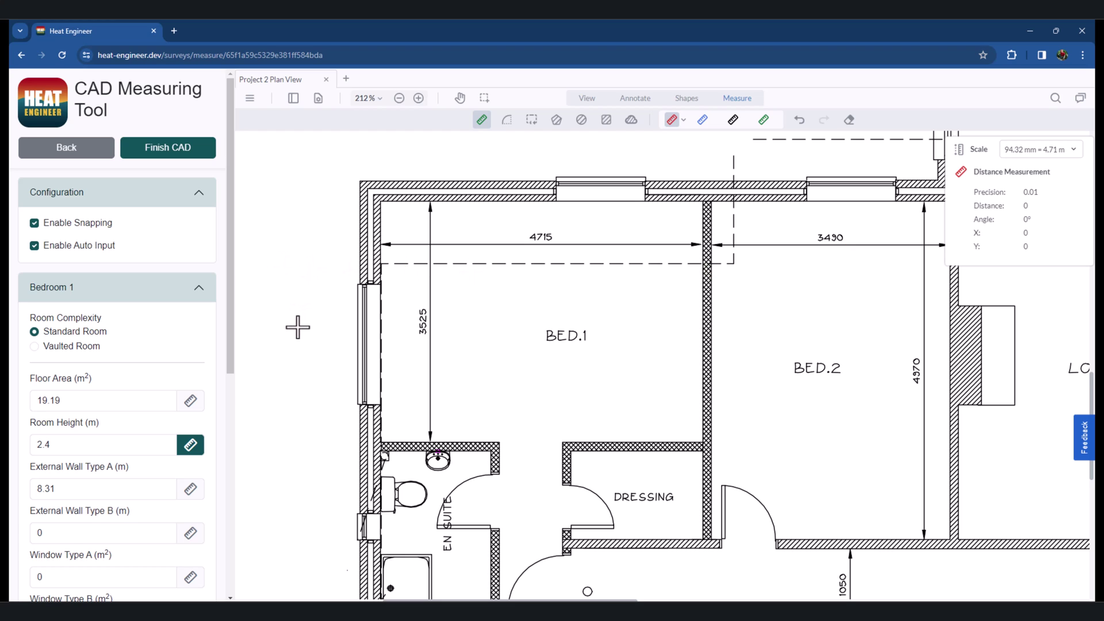
# Save the Bedroom 1 measurements from the bottom of its form
pyautogui.click(201, 292)
pyautogui.click(201, 292)
pyautogui.scroll(-6, 171, 414)
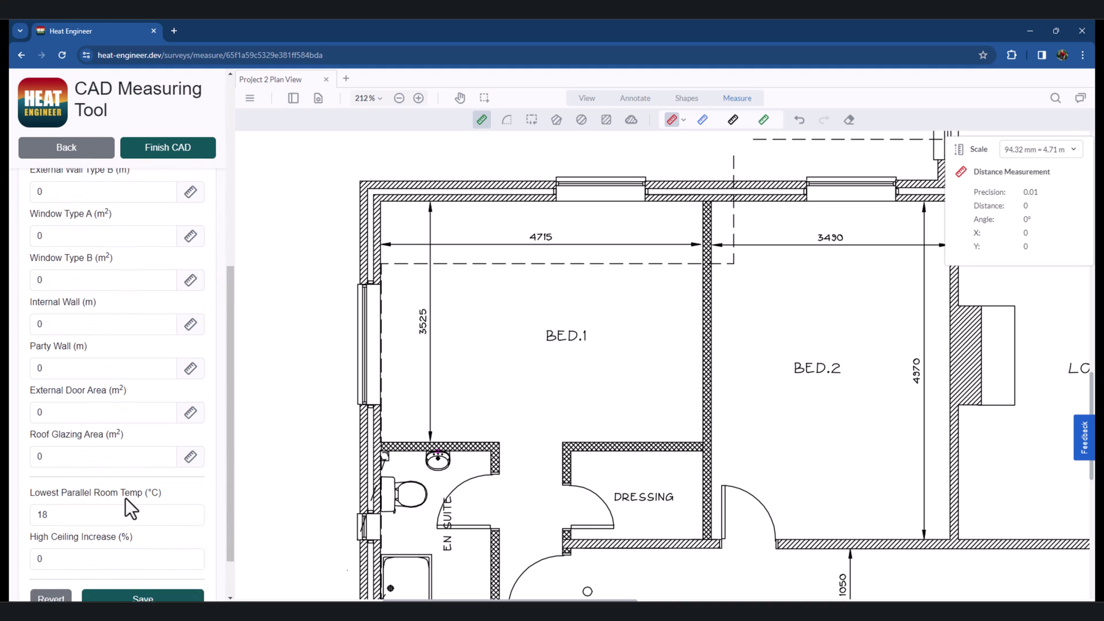
pyautogui.scroll(-1, 125, 499)
pyautogui.click(138, 542)
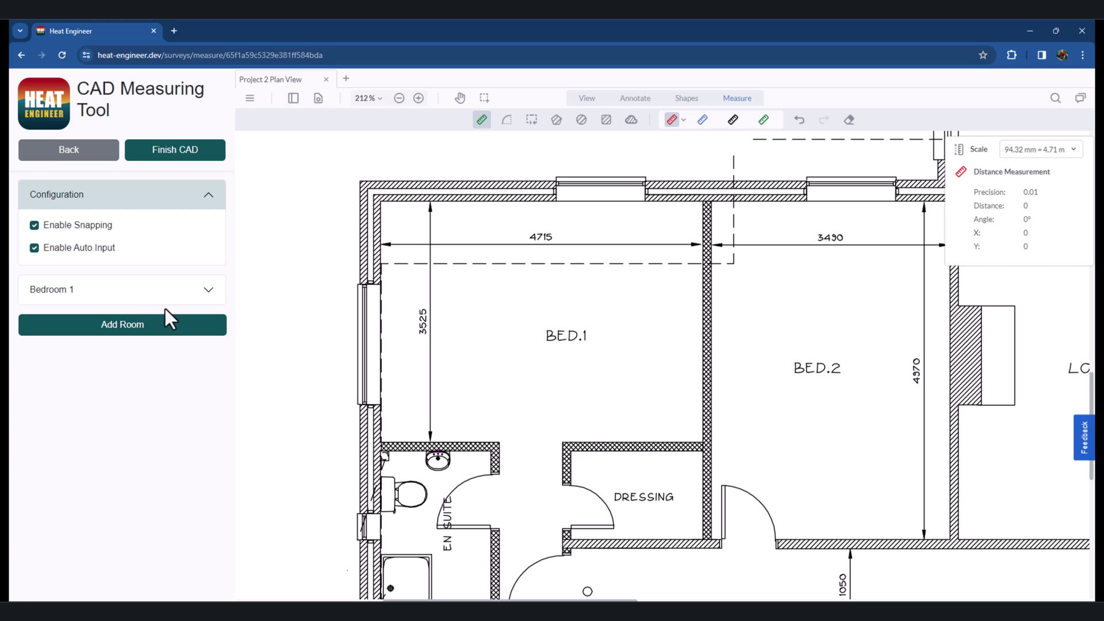
# Zoom the floor plan in on the EN SUITE area
pyautogui.click(153, 337)
pyautogui.keyDown('ctrl'); pyautogui.scroll(-2, 489, 384); pyautogui.keyUp('ctrl')
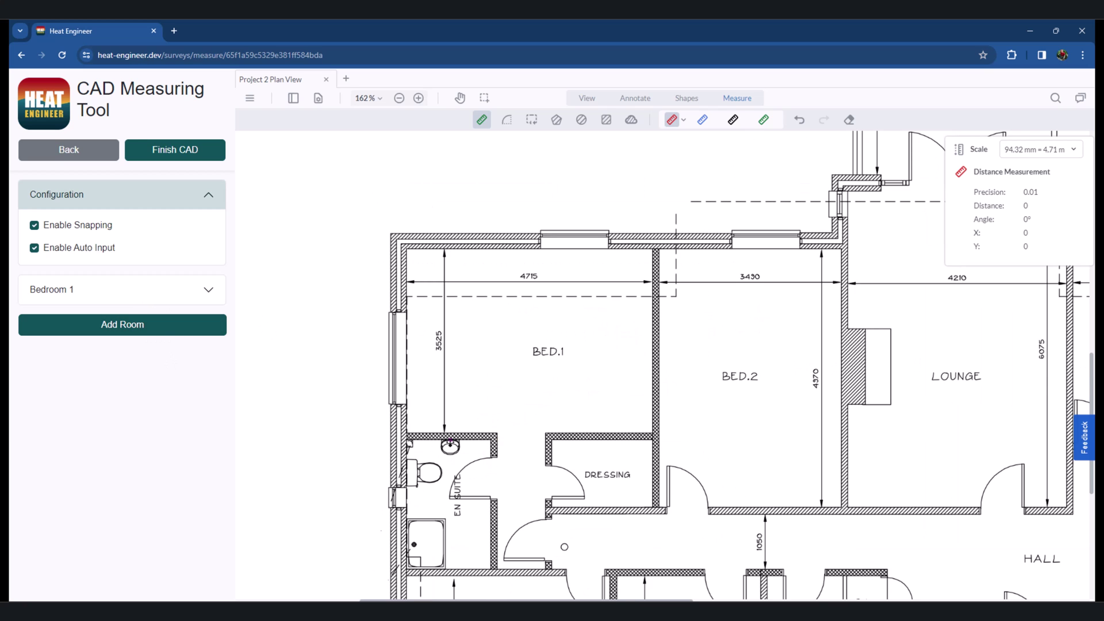
pyautogui.keyDown('ctrl'); pyautogui.scroll(-1, 489, 557); pyautogui.keyUp('ctrl')
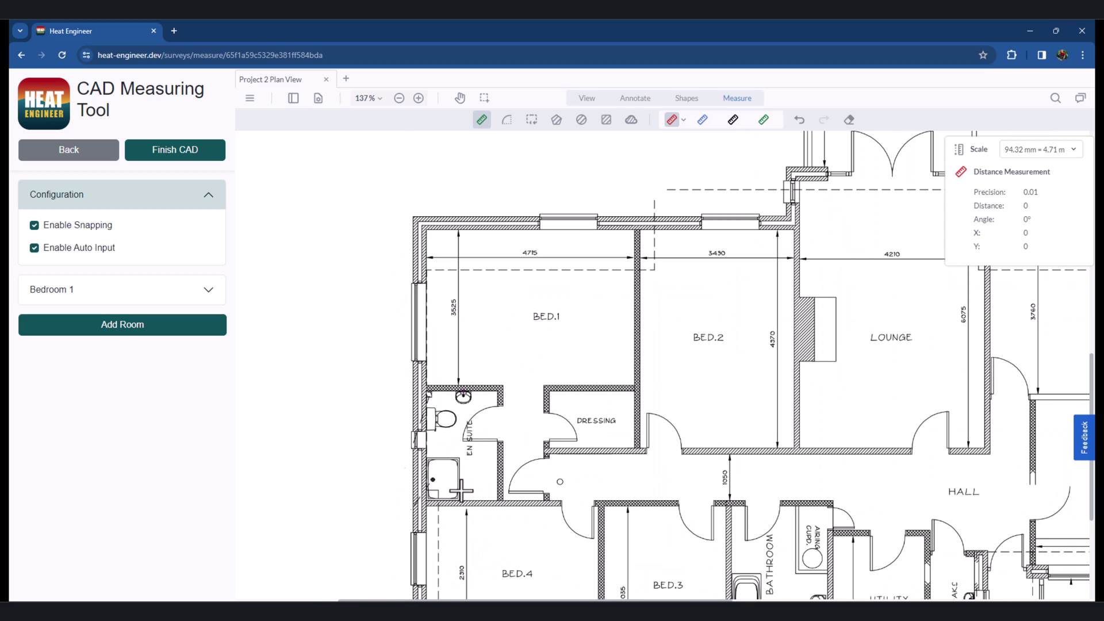
pyautogui.keyDown('ctrl'); pyautogui.scroll(3, 461, 469); pyautogui.keyUp('ctrl')
pyautogui.keyDown('ctrl'); pyautogui.scroll(2, 461, 469); pyautogui.keyUp('ctrl')
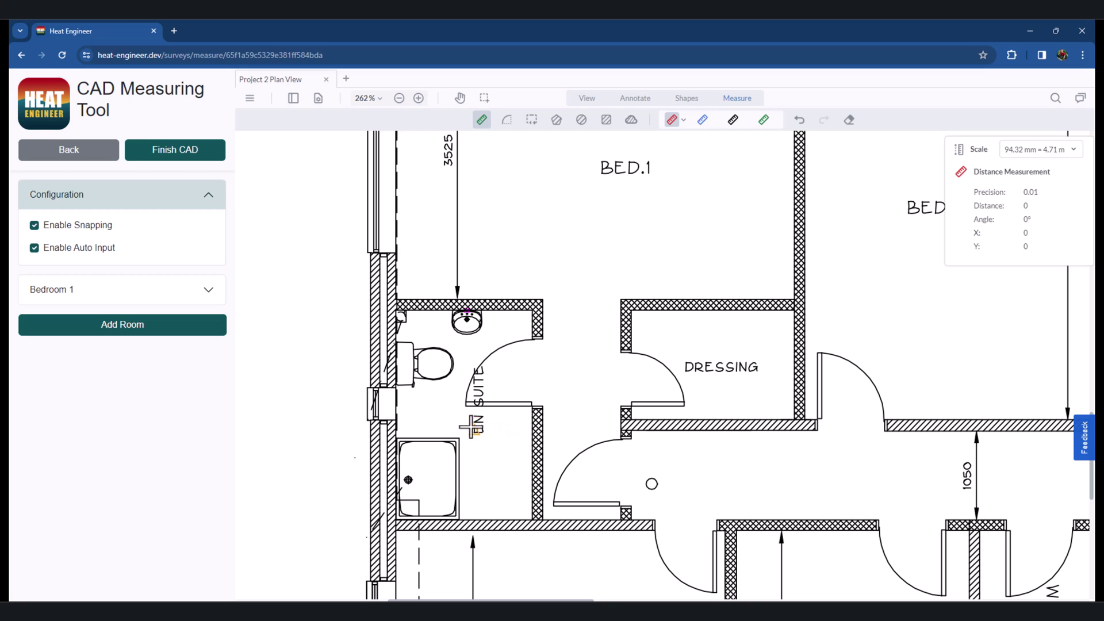
# Add a new room named En Suite, chosen from the Room Name list
pyautogui.click(94, 329)
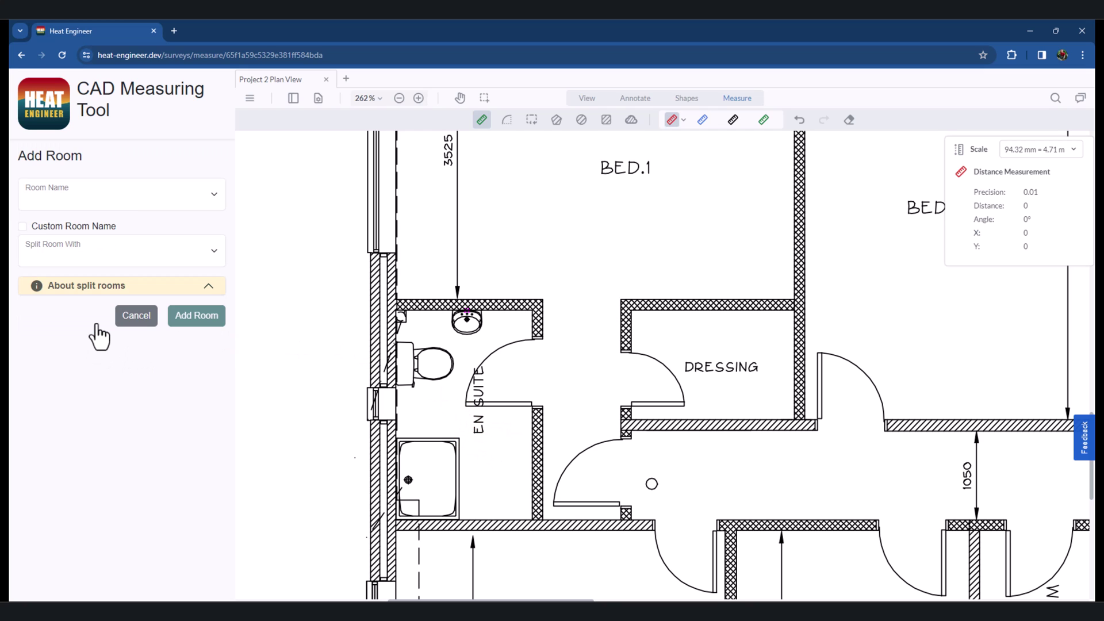
pyautogui.click(133, 200)
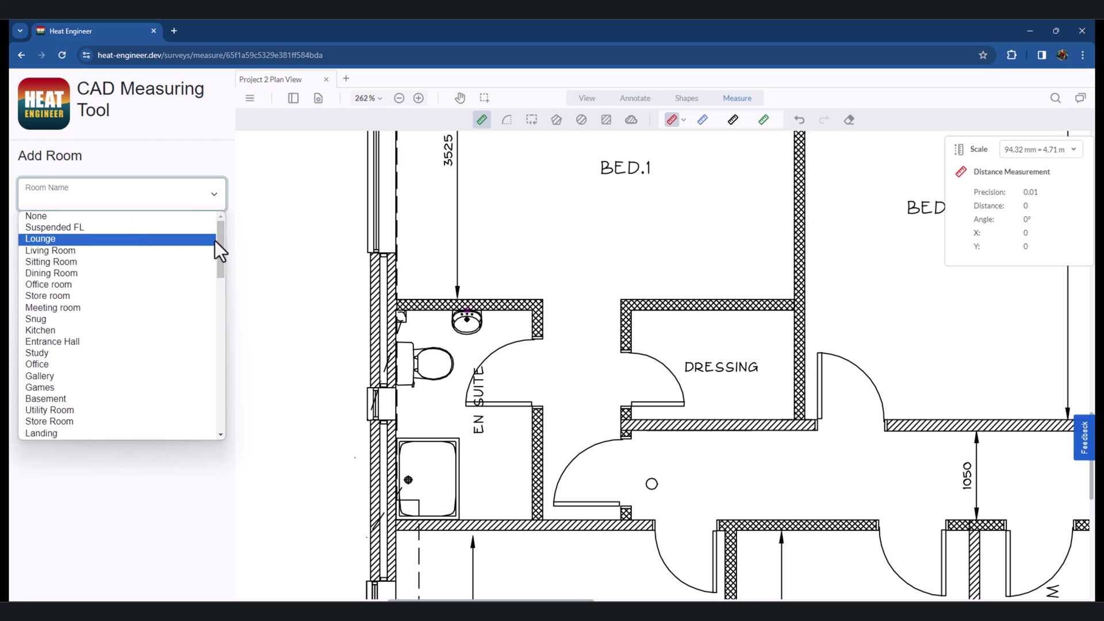
pyautogui.moveTo(219, 241); pyautogui.dragTo(219, 344)
pyautogui.click(112, 365)
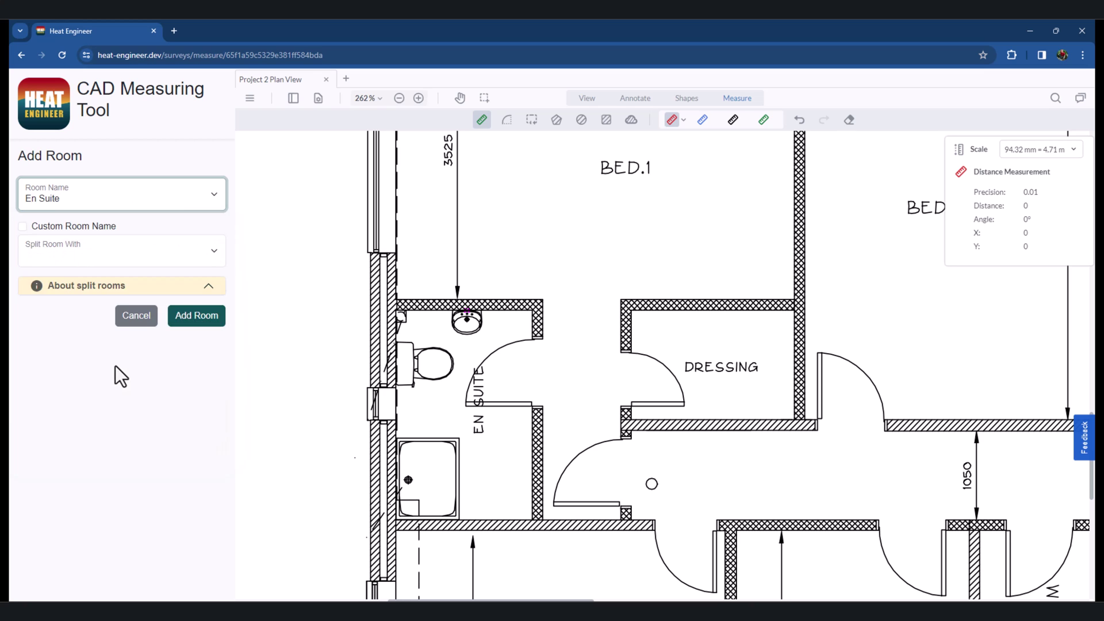
pyautogui.click(198, 316)
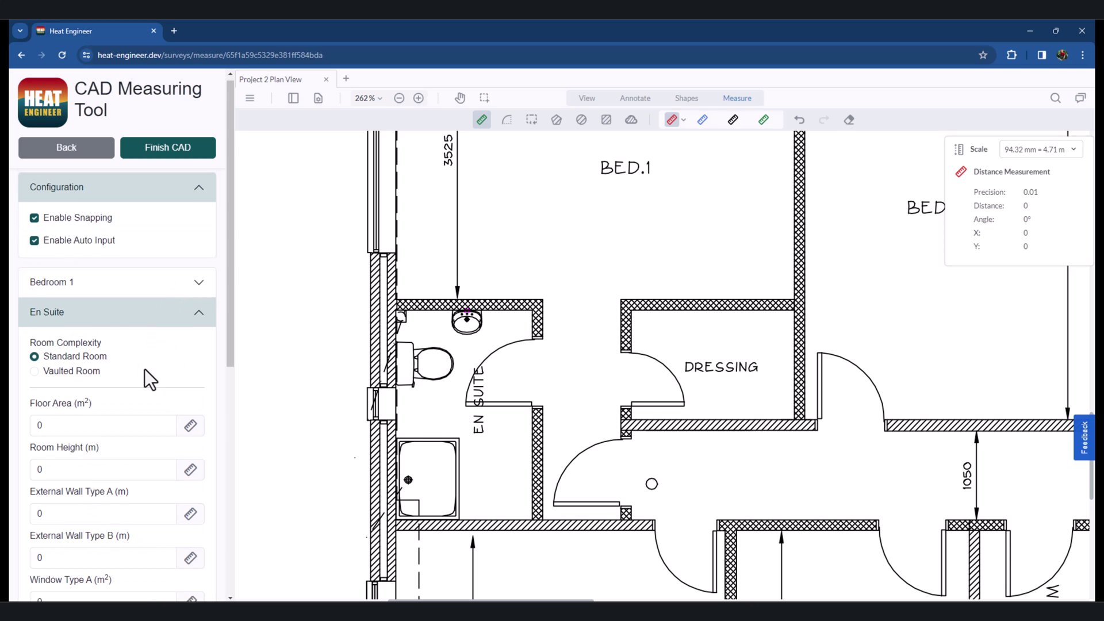
# Drag a rectangle over the en suite at the 94.32 mm = 4.71 m scale, giving 3.94 m² floor area
pyautogui.scroll(-2, 150, 368)
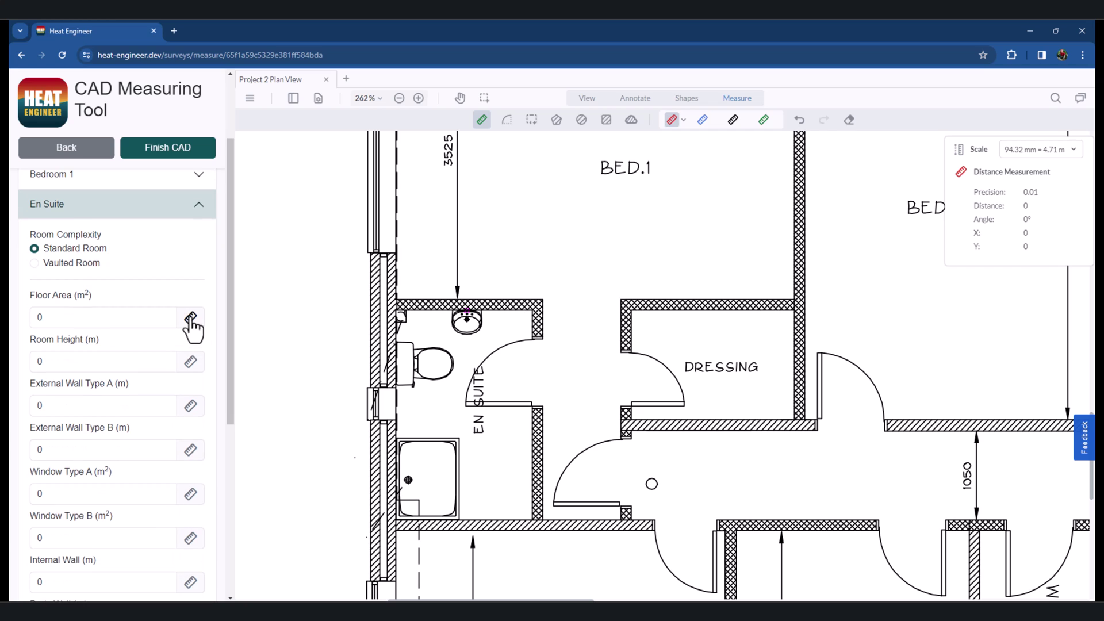
pyautogui.click(190, 317)
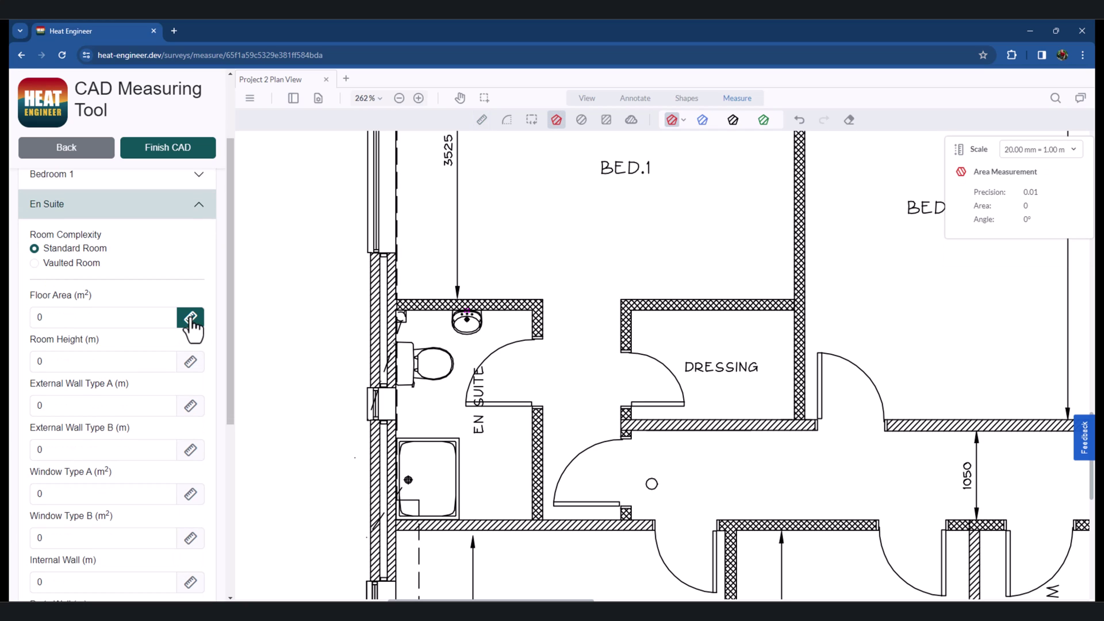
pyautogui.click(1035, 150)
pyautogui.click(1021, 172)
pyautogui.click(606, 120)
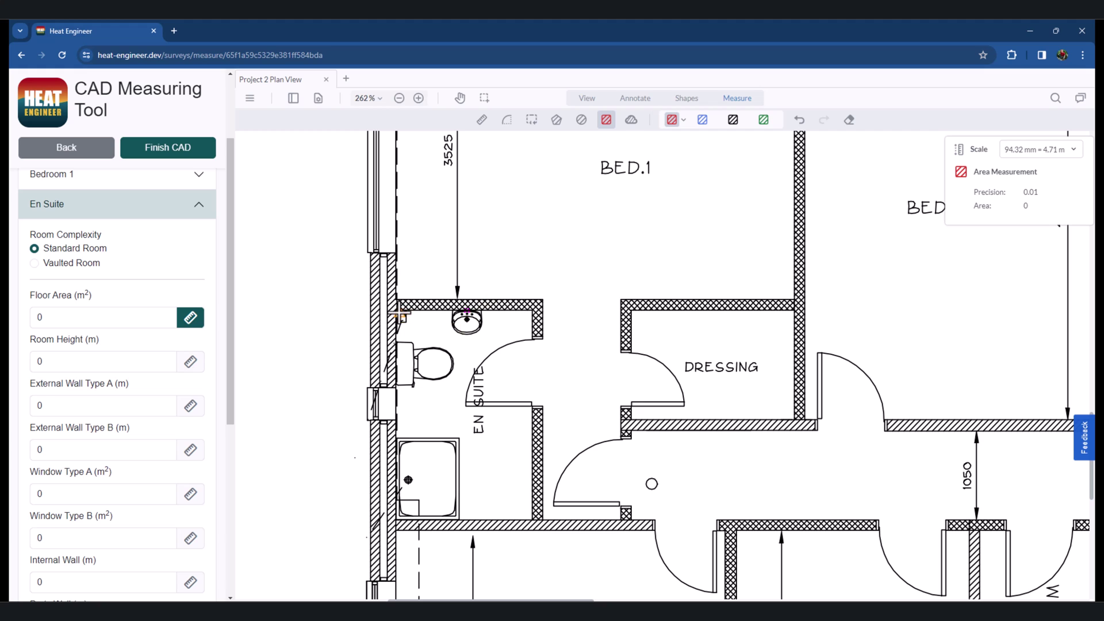
pyautogui.moveTo(401, 316); pyautogui.dragTo(534, 521)
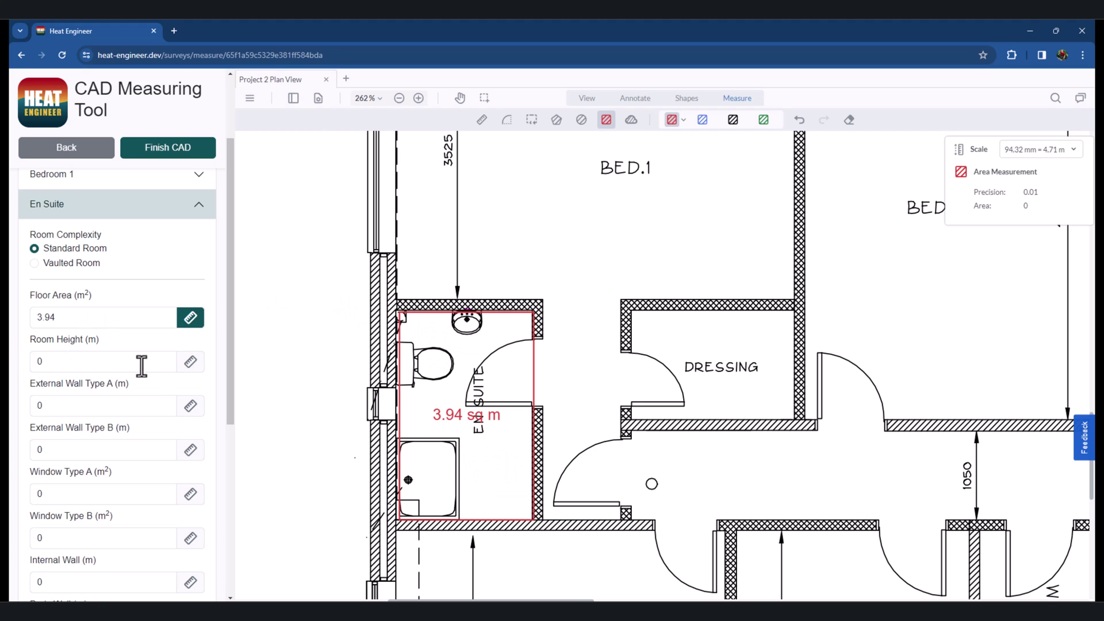
pyautogui.click(194, 409)
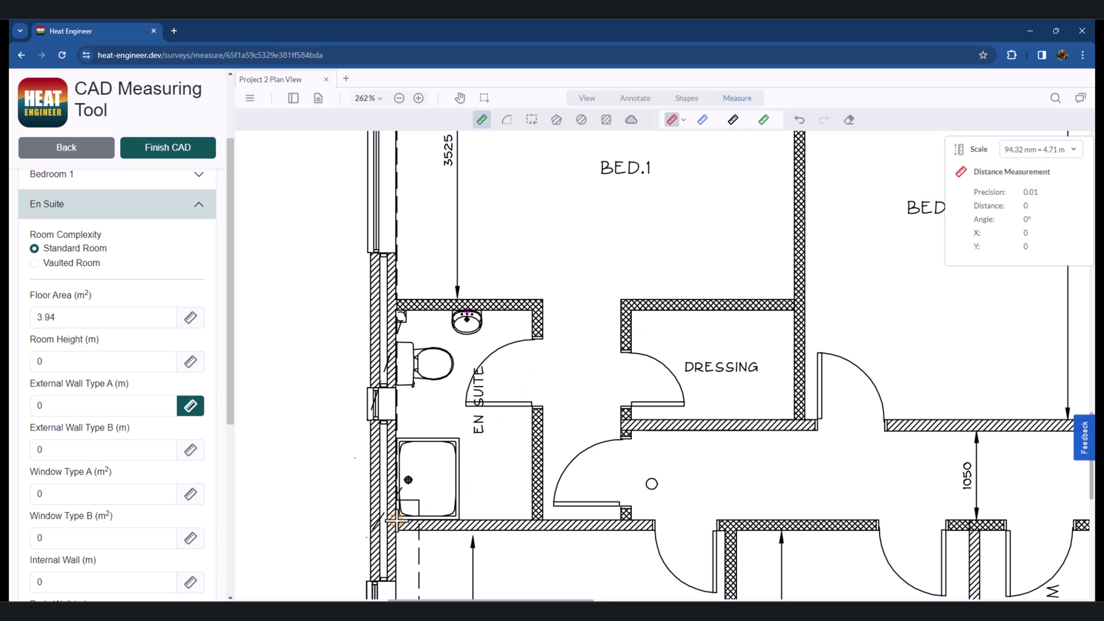
# Measure the en suite's left outer wall as 2.49 m for External Wall Type A
pyautogui.moveTo(394, 521); pyautogui.dragTo(396, 311)
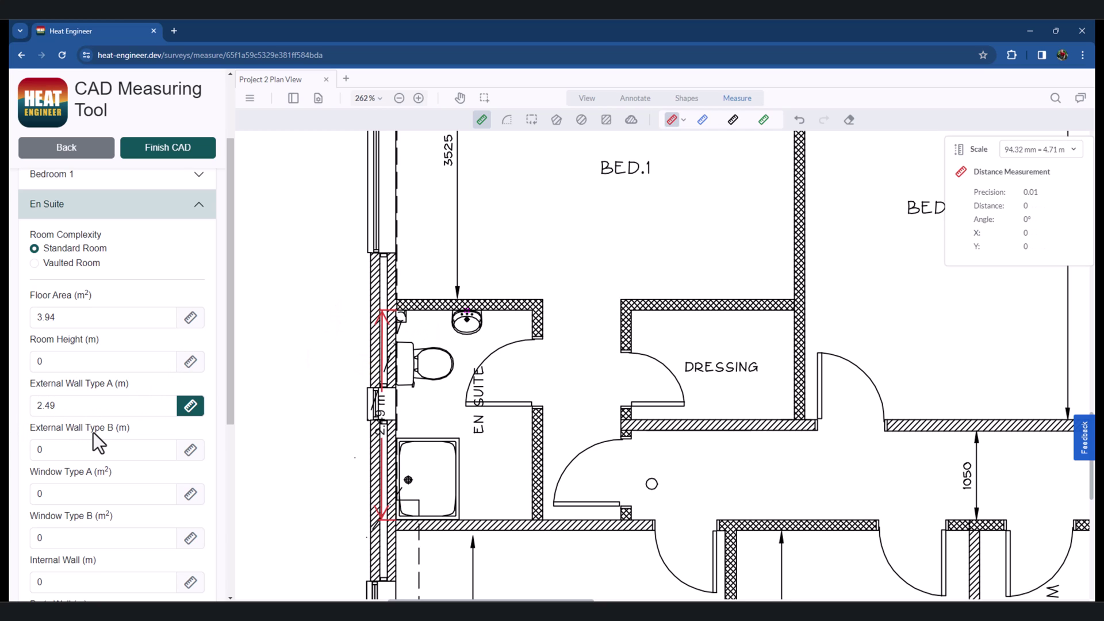
pyautogui.scroll(-2, 98, 443)
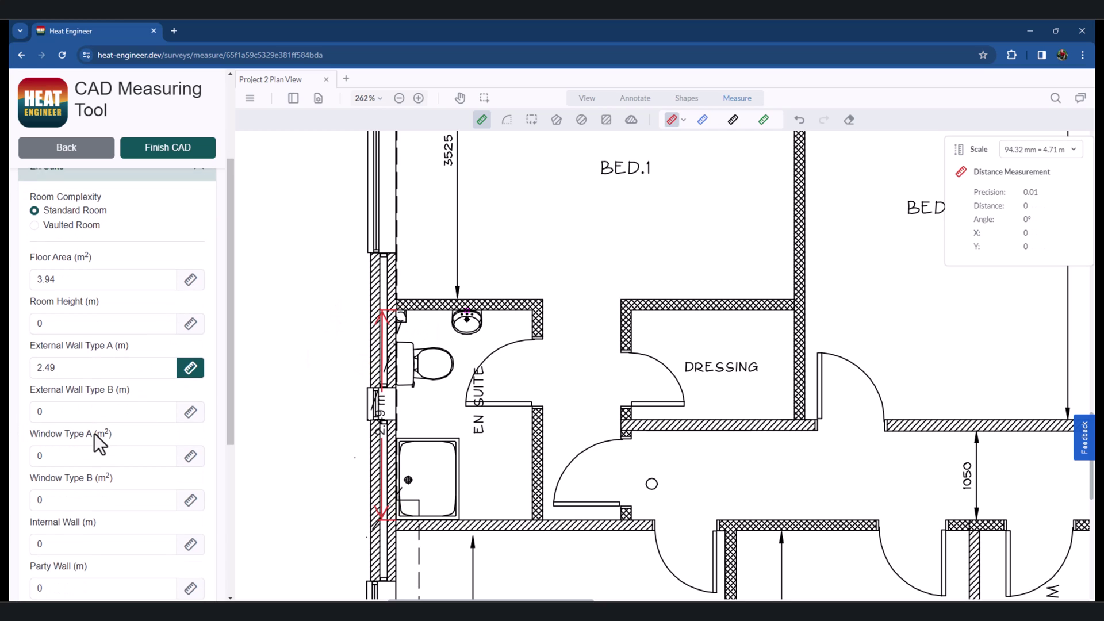
pyautogui.click(190, 506)
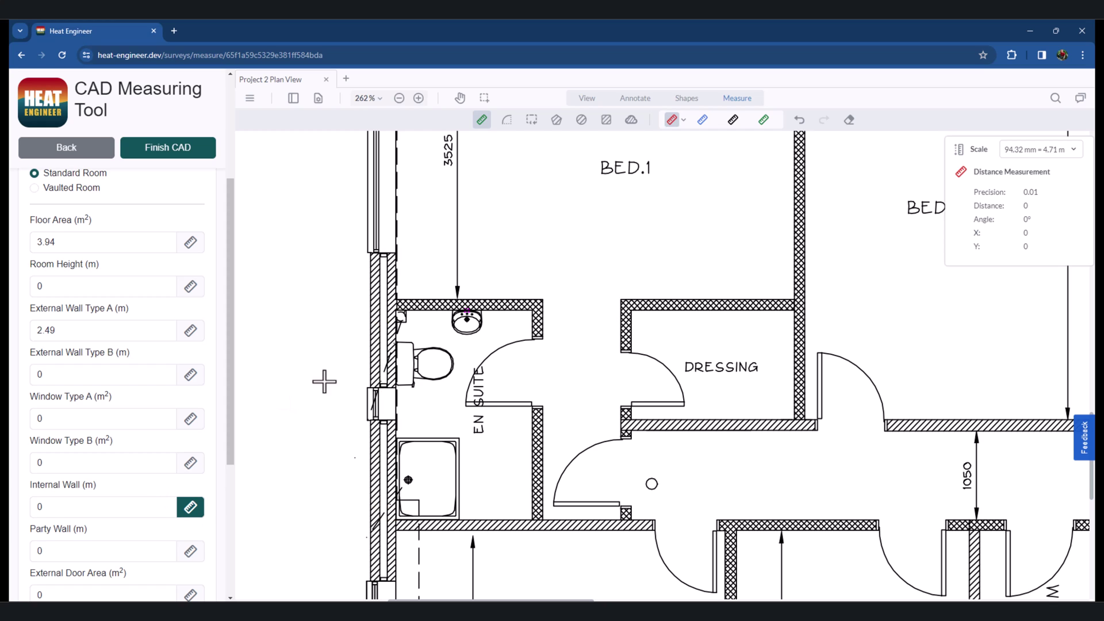
# Trace the en suite's four corners with the Perimeter tool to record 5.7 m of internal wall
pyautogui.click(531, 121)
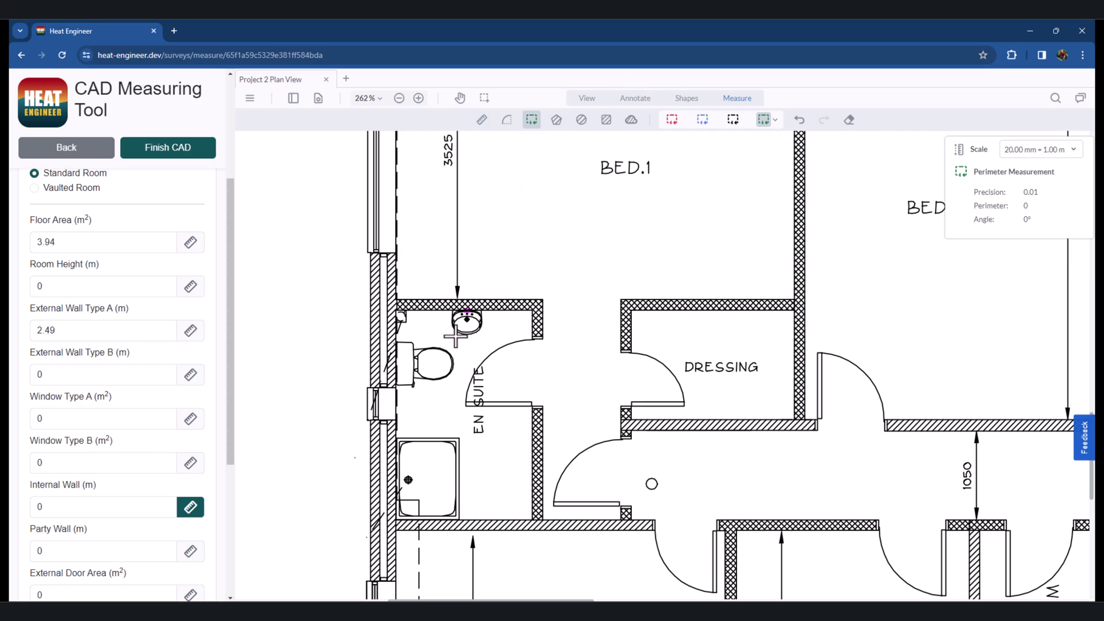
pyautogui.click(399, 314)
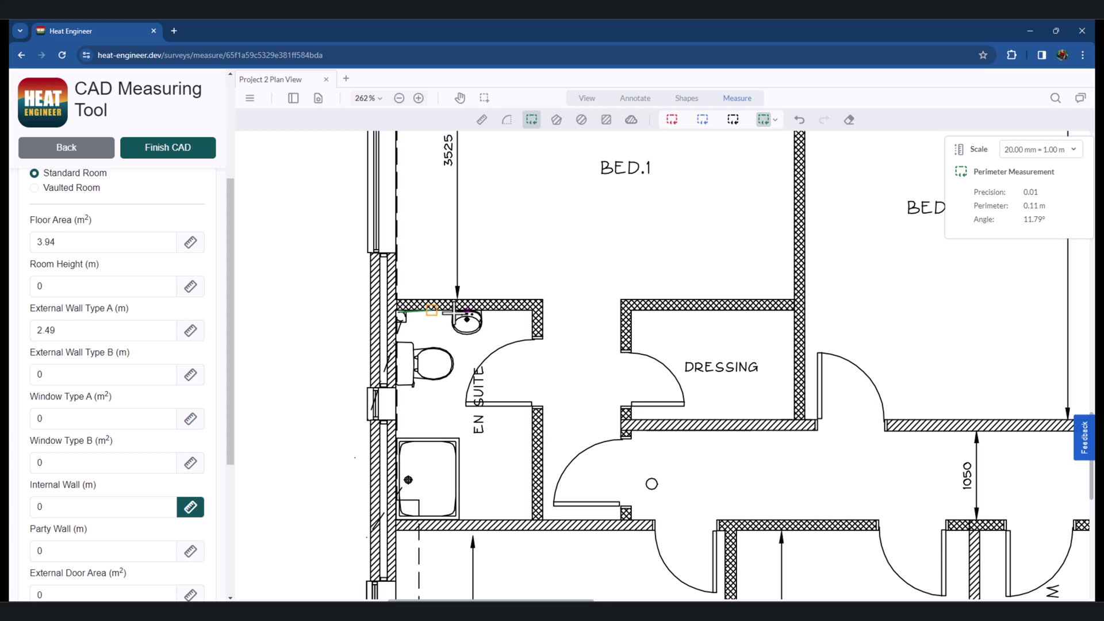
pyautogui.click(533, 311)
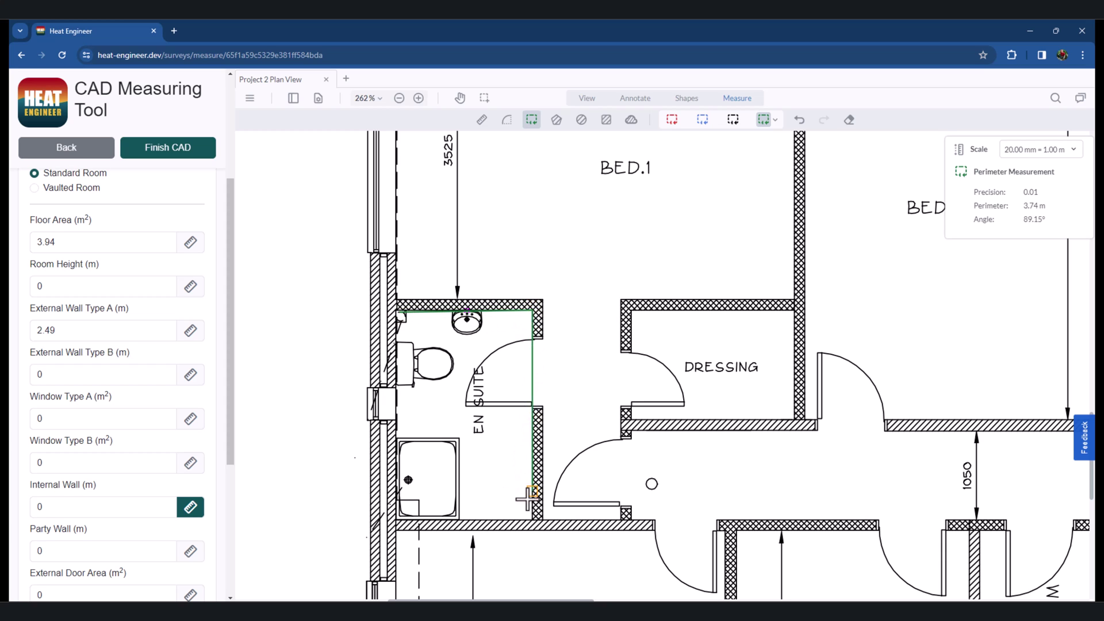
pyautogui.click(532, 519)
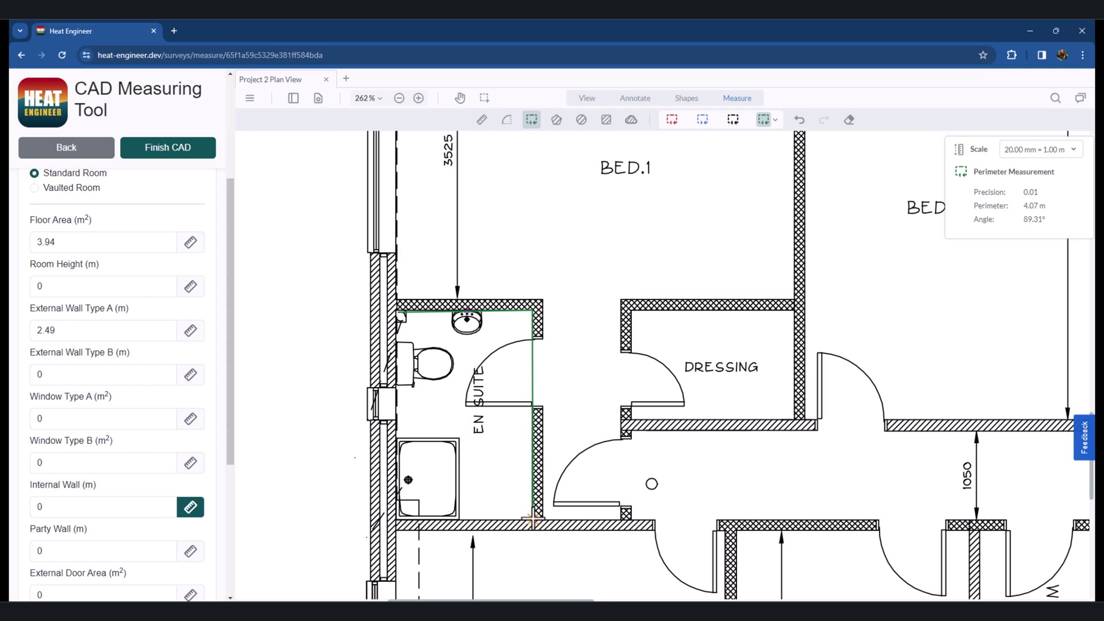
pyautogui.click(393, 519)
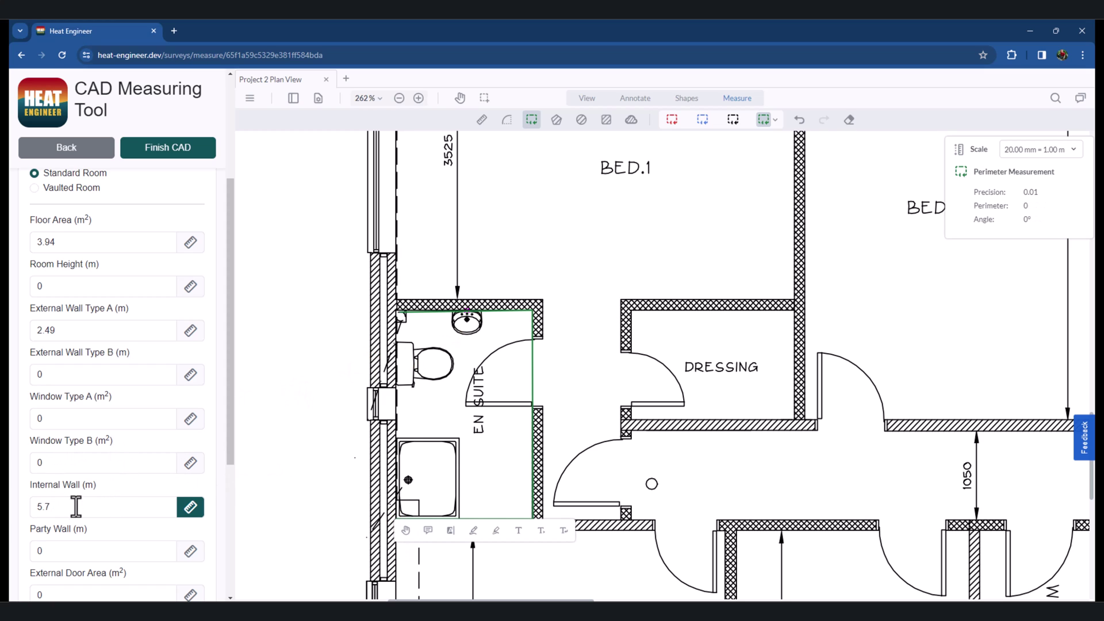
# Save the En Suite measurements
pyautogui.scroll(-1, 362, 396)
pyautogui.scroll(-5, 175, 460)
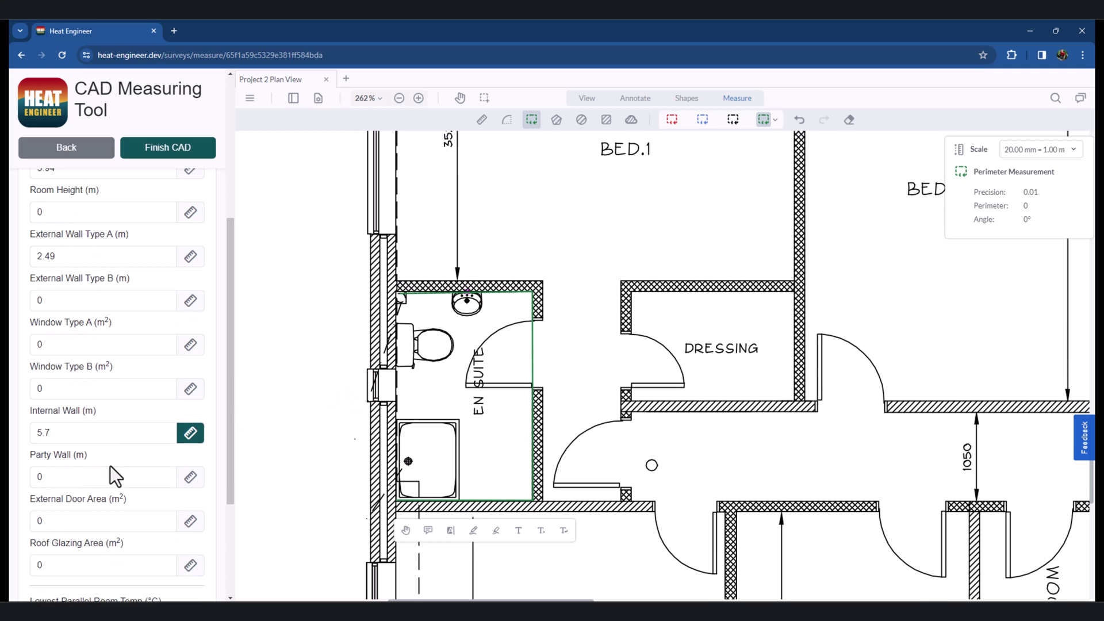
pyautogui.scroll(6, 113, 465)
pyautogui.scroll(-8, 129, 458)
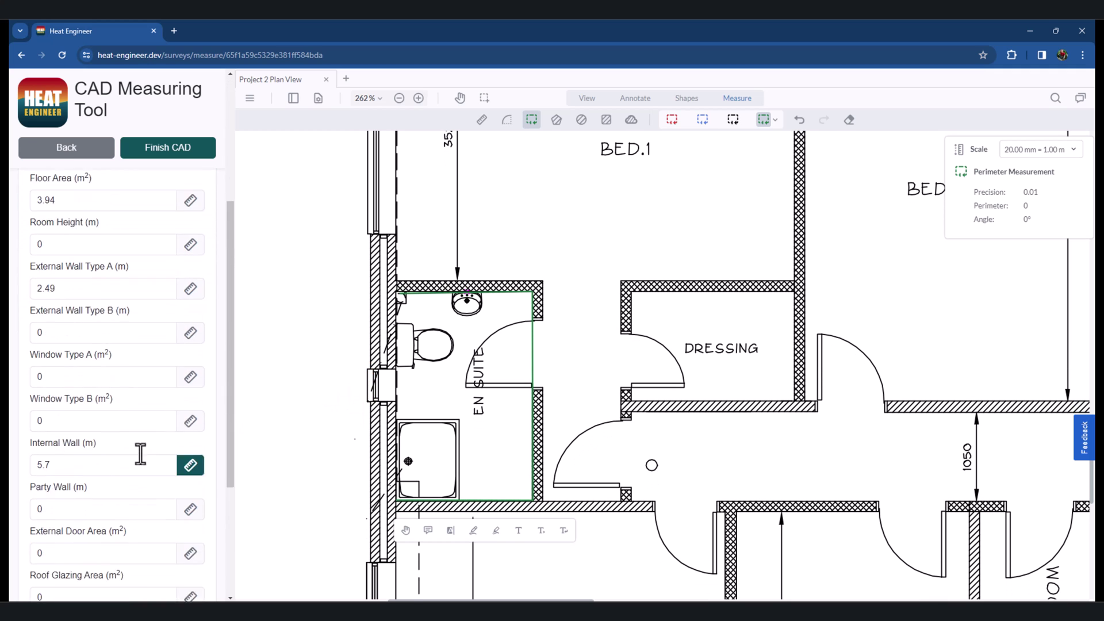
pyautogui.click(163, 543)
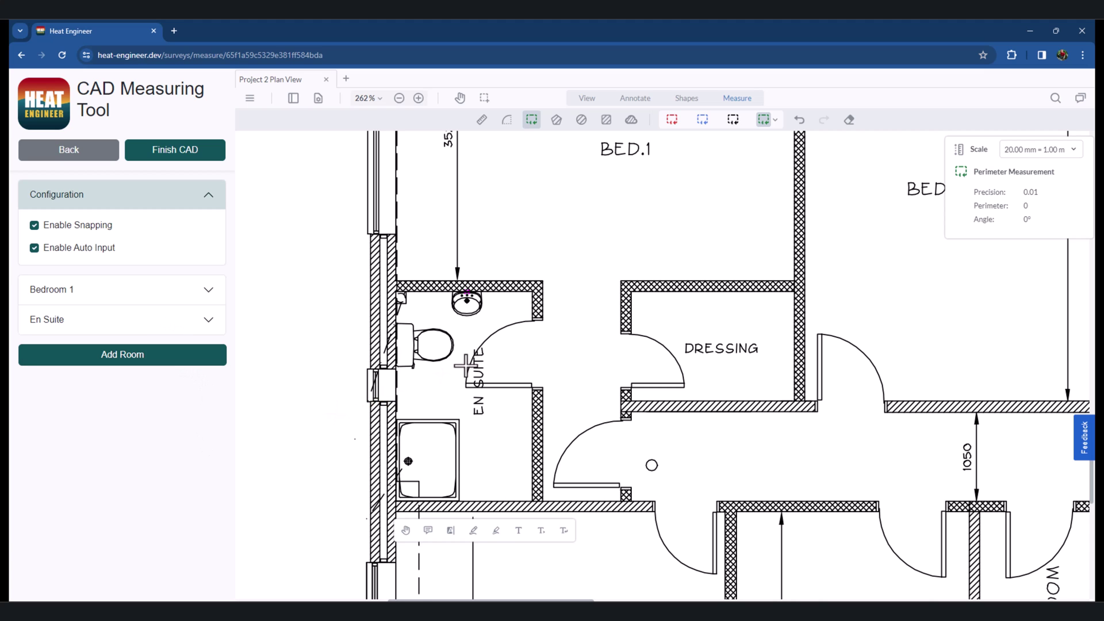
# Zoom out to the whole plan, then zoom in to about 212% around BED.2
pyautogui.scroll(-5, 466, 379)
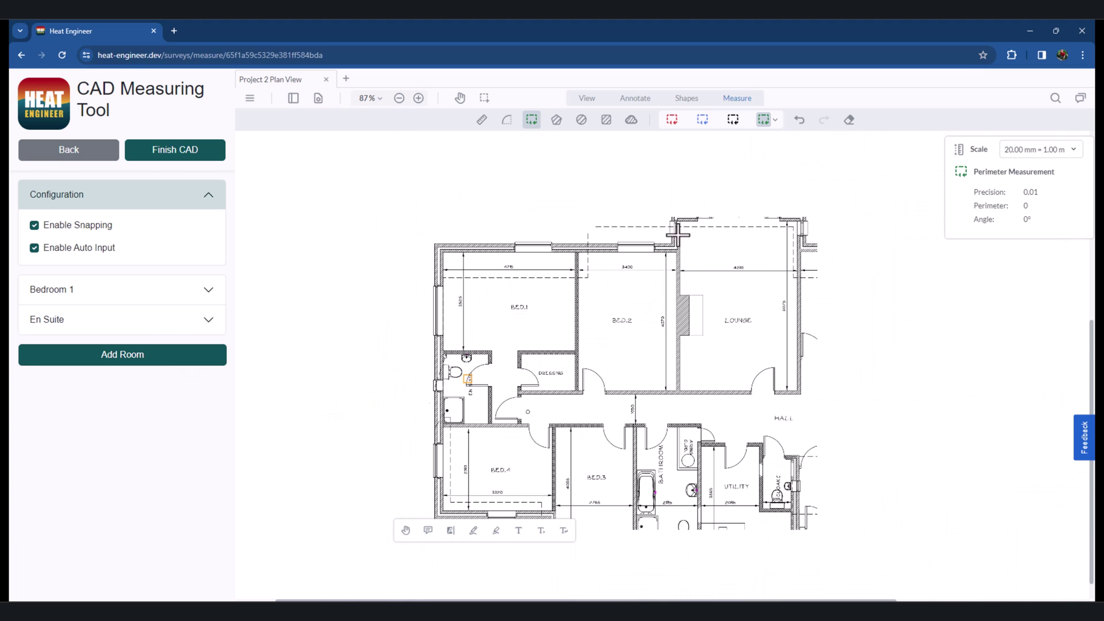
pyautogui.scroll(3, 658, 278)
pyautogui.scroll(4, 674, 272)
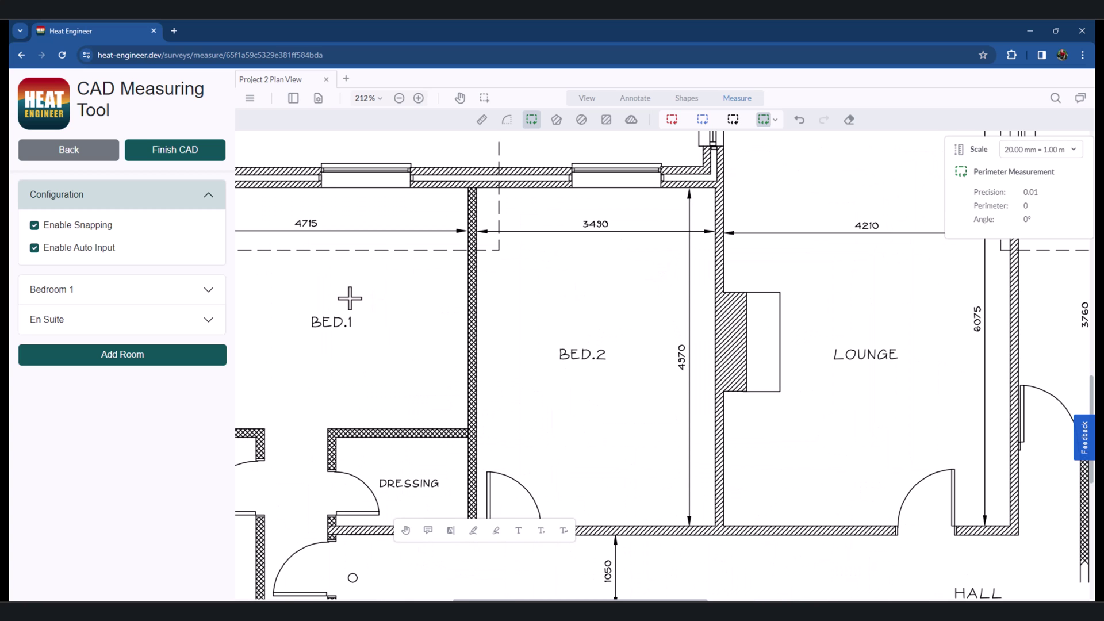
# Add a new room named Bedroom 2 to the survey
pyautogui.click(132, 361)
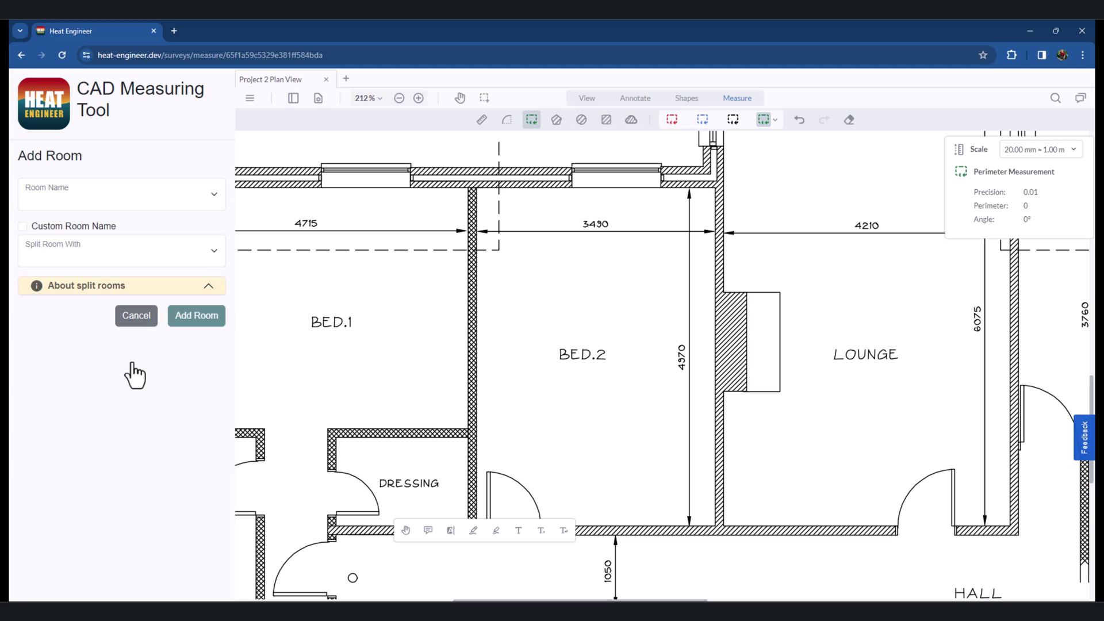
pyautogui.click(71, 206)
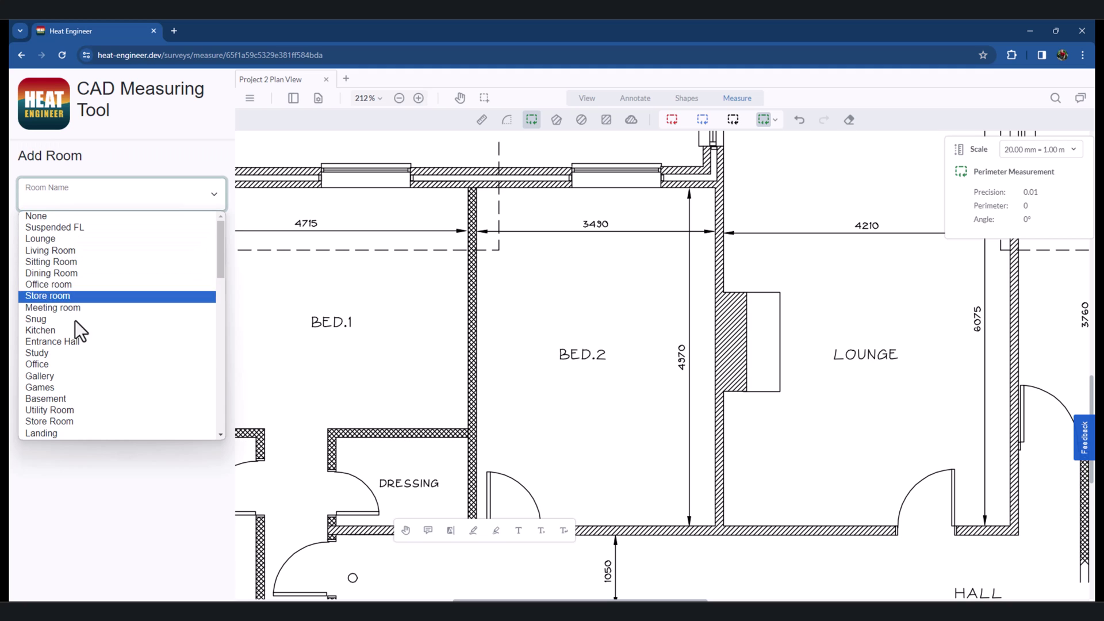
pyautogui.scroll(-6, 85, 356)
pyautogui.click(84, 302)
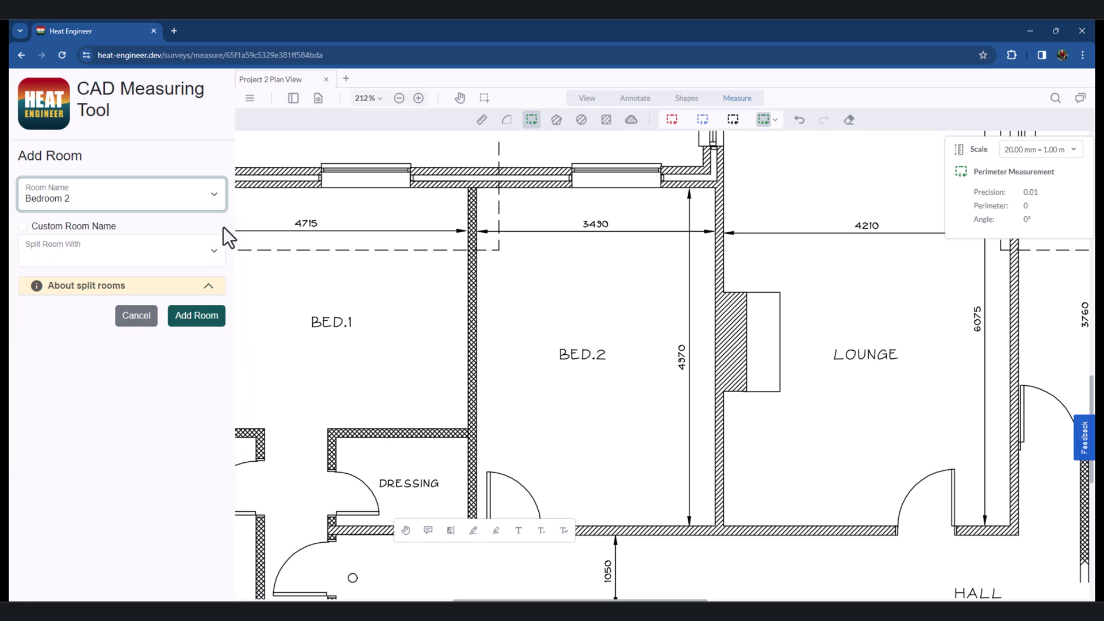
pyautogui.click(207, 318)
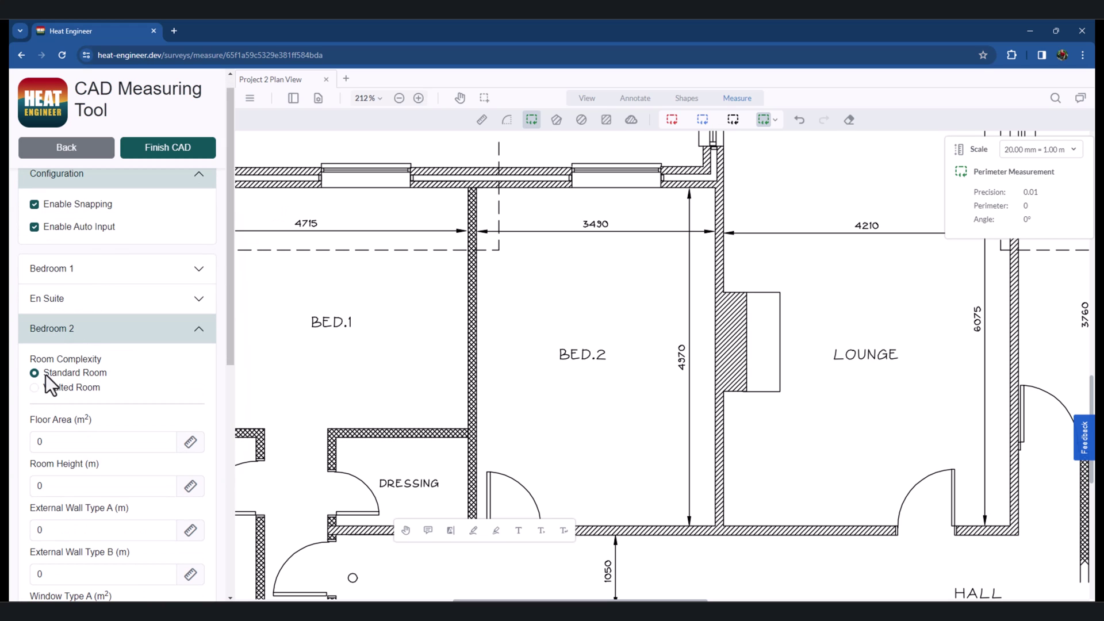
# Mark Bedroom 2 as a Vaulted Room with vaulted room Type 1
pyautogui.scroll(-1, 46, 375)
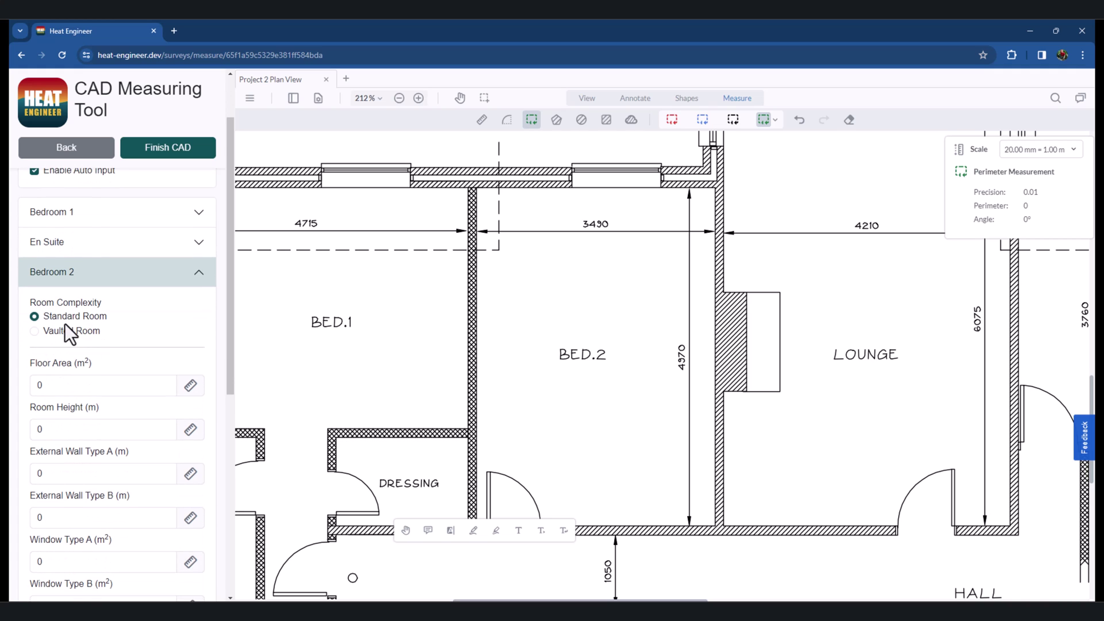
pyautogui.scroll(-1, 65, 323)
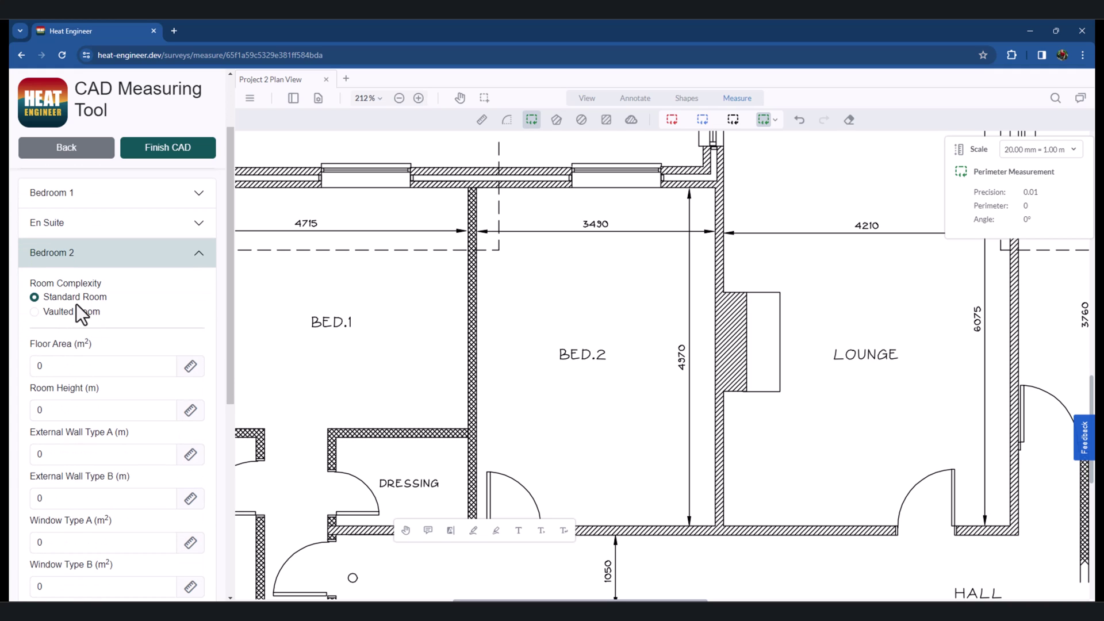
pyautogui.click(33, 311)
pyautogui.scroll(-2, 78, 319)
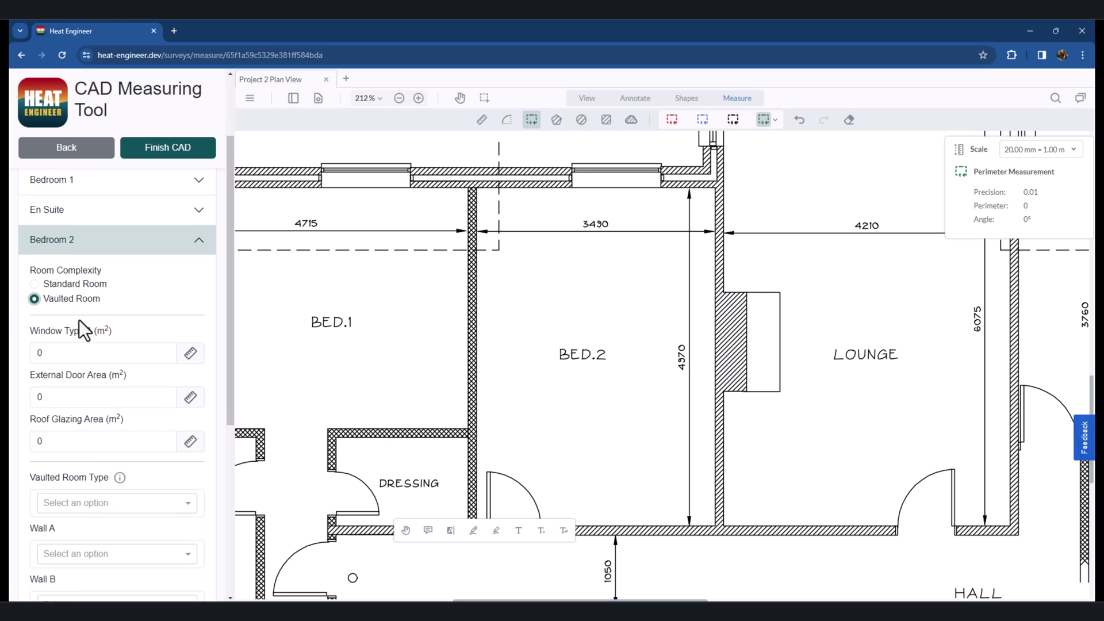
pyautogui.scroll(-3, 83, 303)
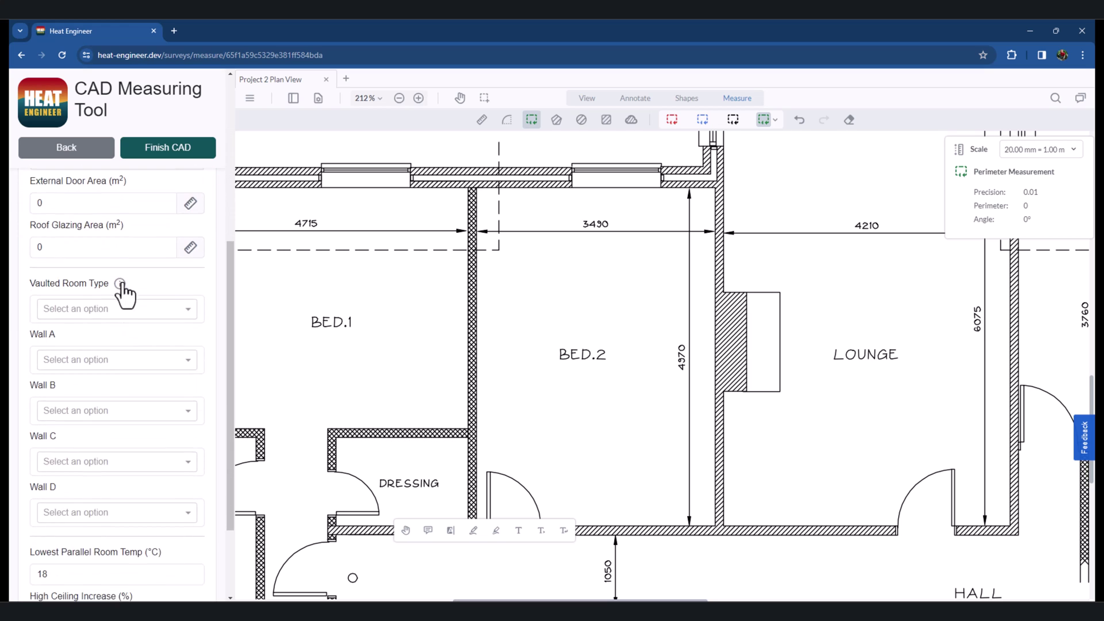
pyautogui.click(107, 309)
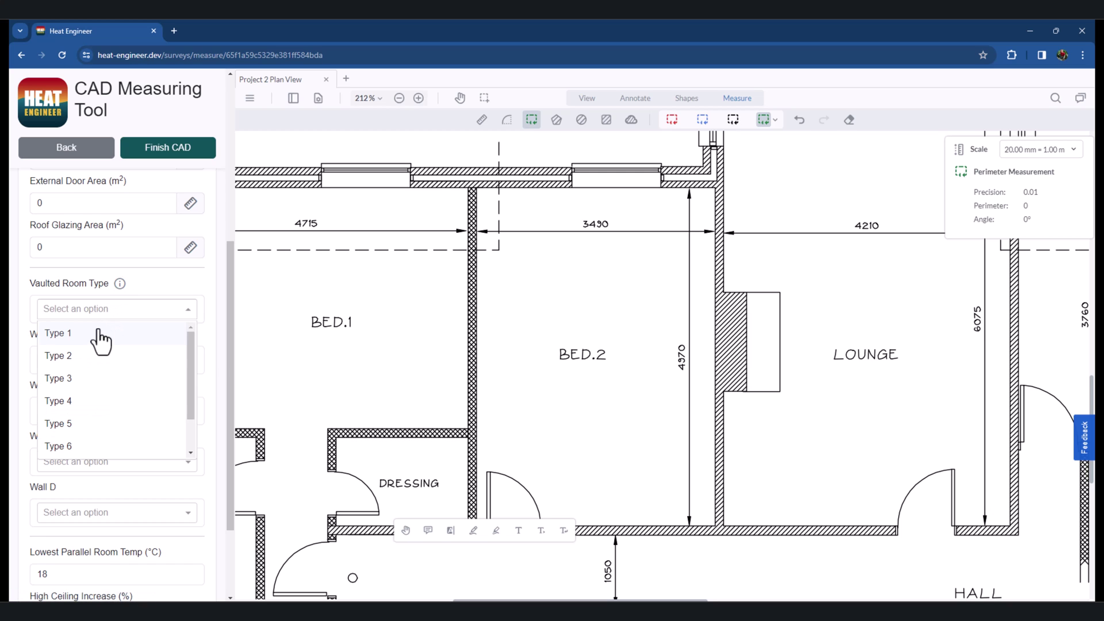
pyautogui.click(98, 332)
pyautogui.scroll(-5, 106, 351)
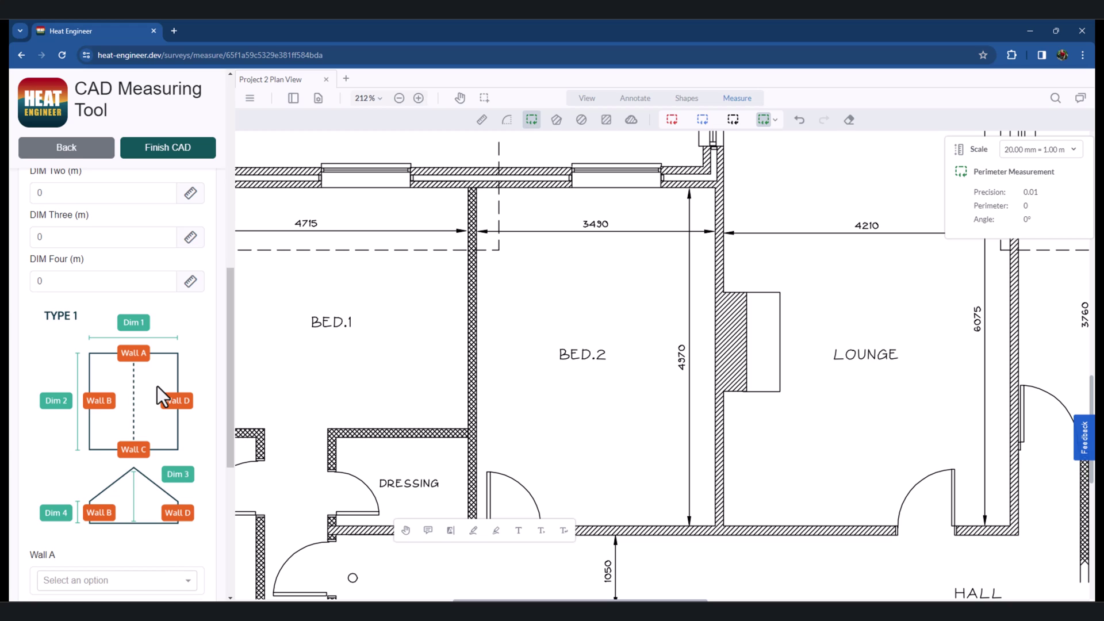
pyautogui.scroll(1, 156, 362)
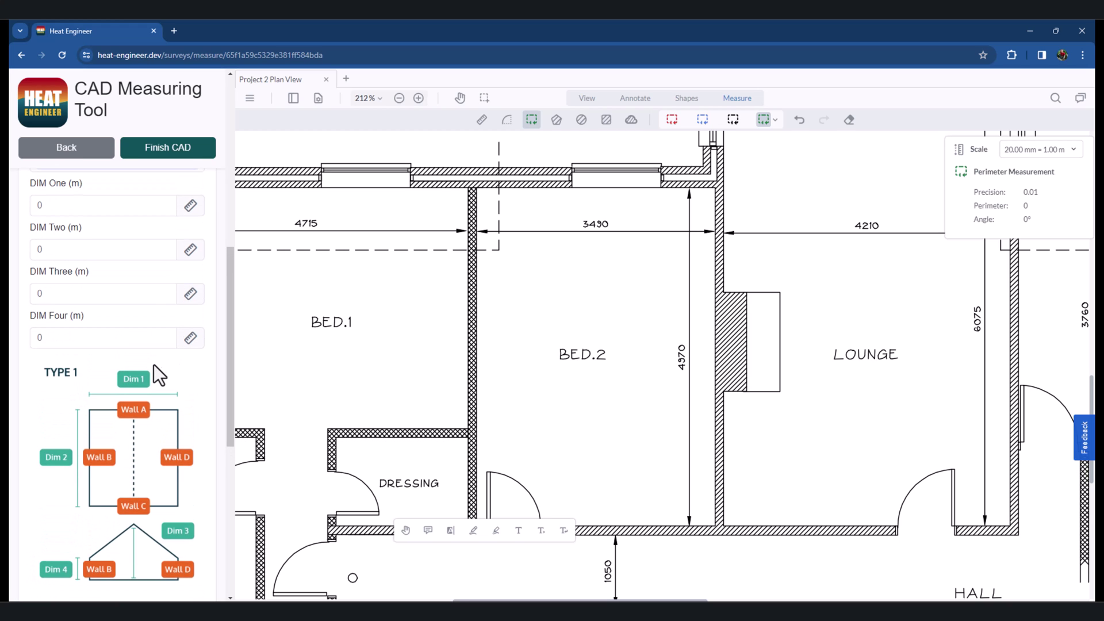
pyautogui.scroll(1, 141, 350)
pyautogui.scroll(-1, 126, 460)
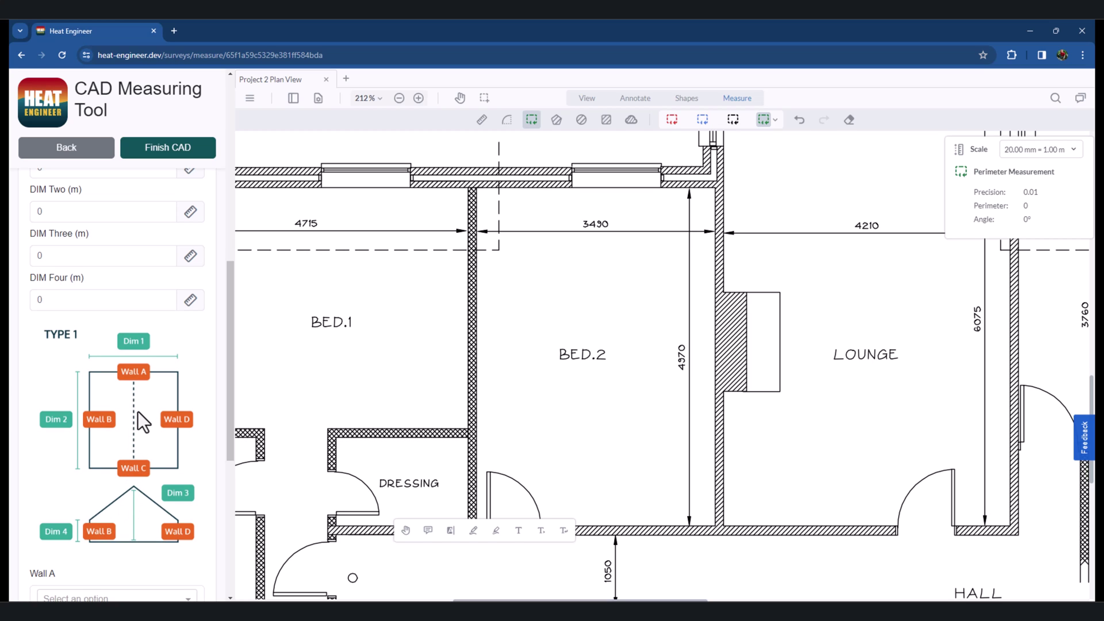
pyautogui.scroll(-3, 137, 412)
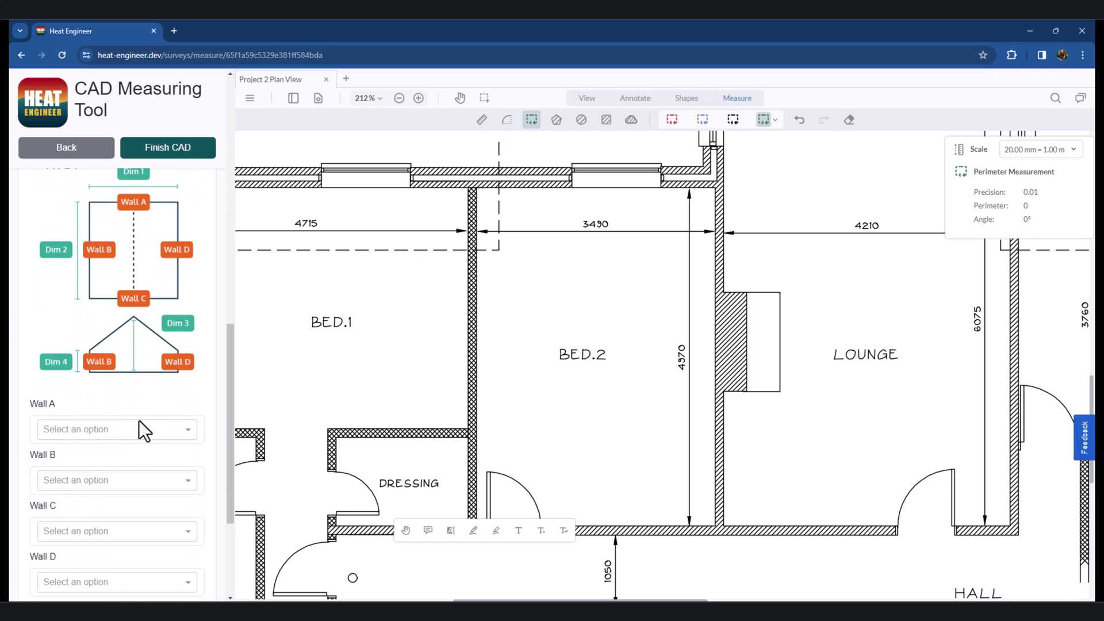
pyautogui.scroll(9, 139, 421)
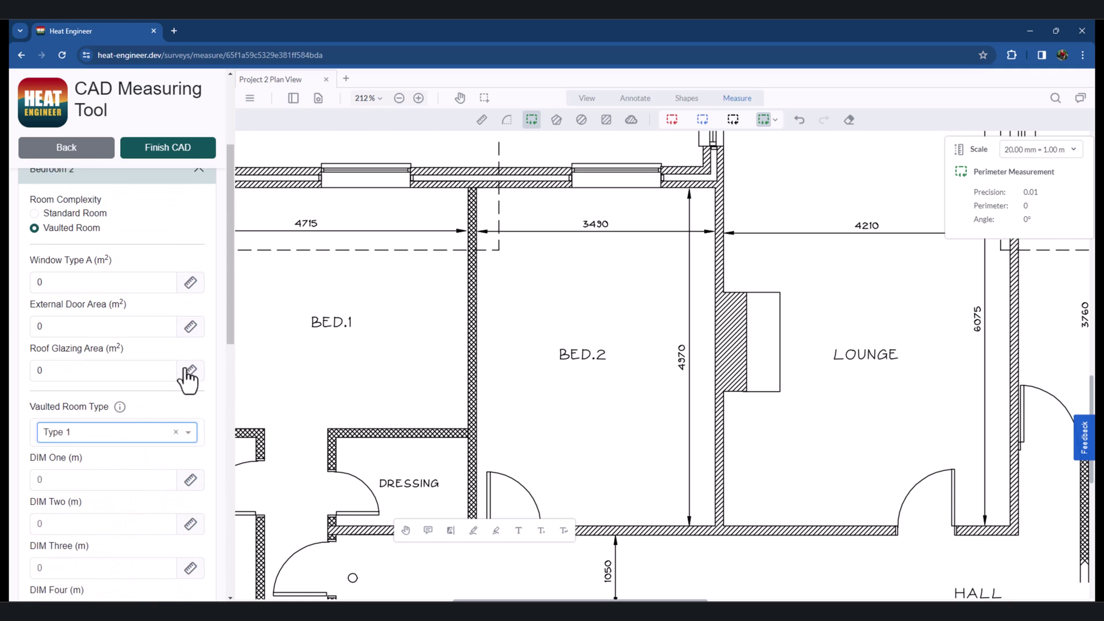
pyautogui.scroll(-4, 120, 454)
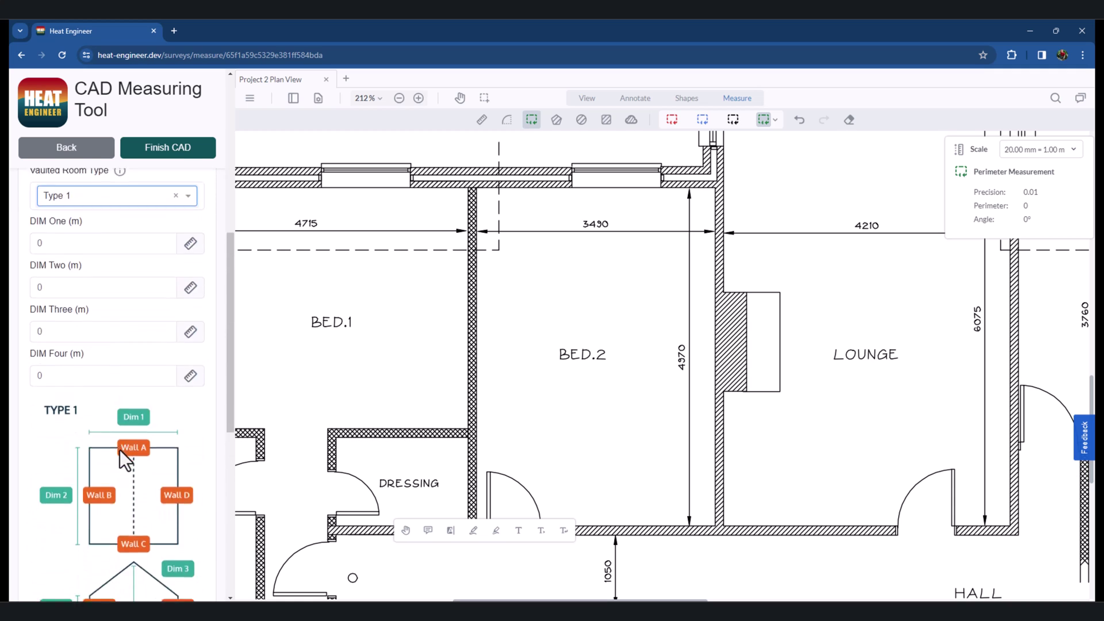
pyautogui.scroll(-1, 120, 449)
pyautogui.scroll(-1, 119, 460)
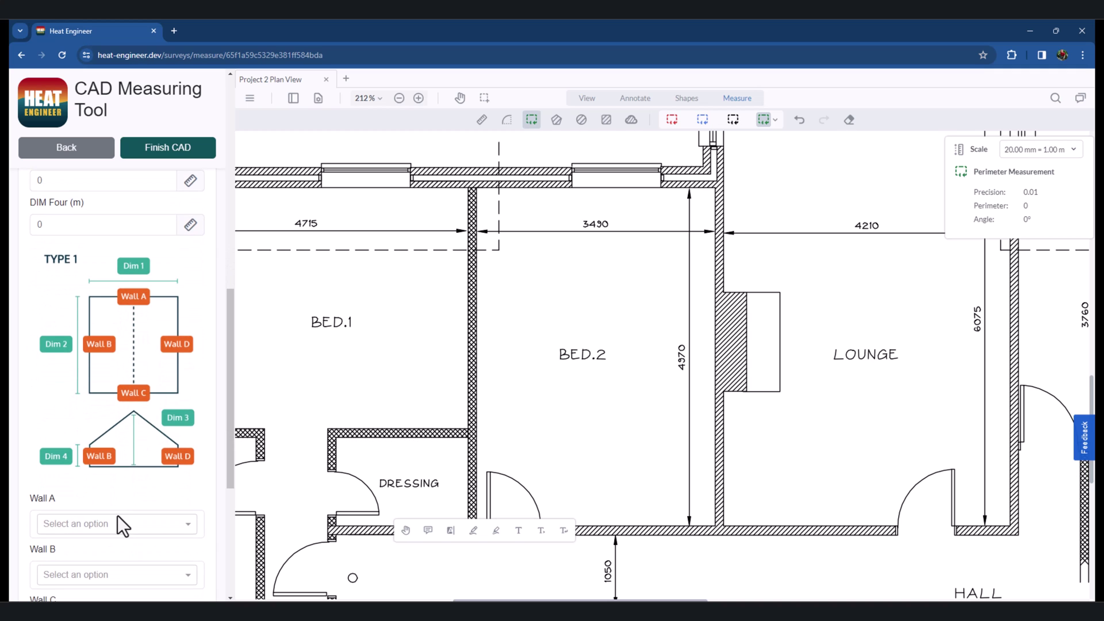
pyautogui.scroll(8, 117, 515)
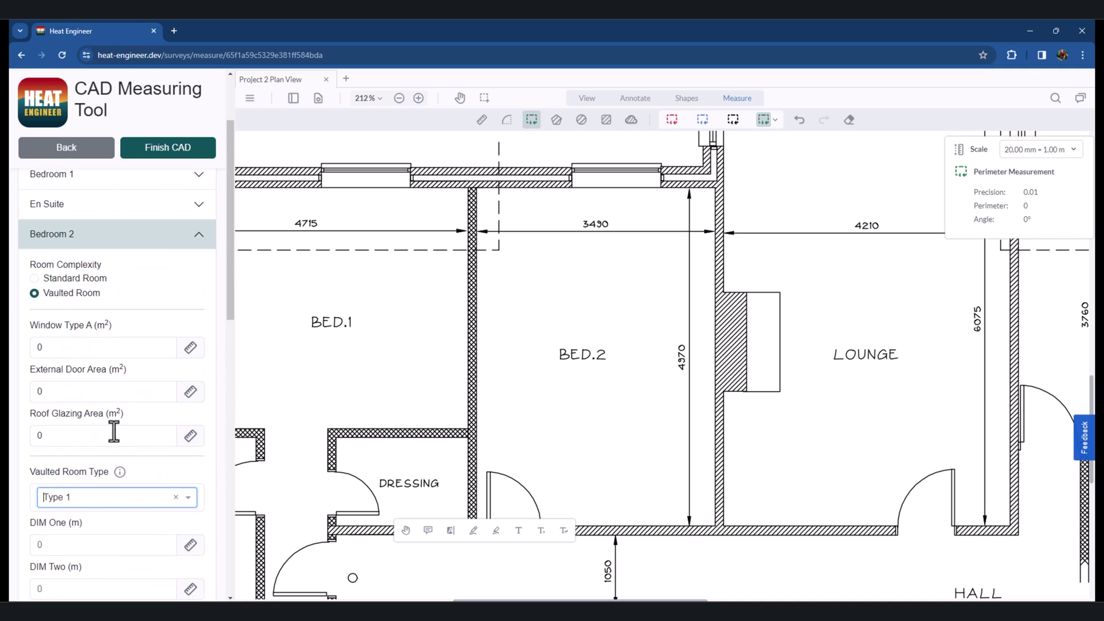
pyautogui.scroll(2, 109, 434)
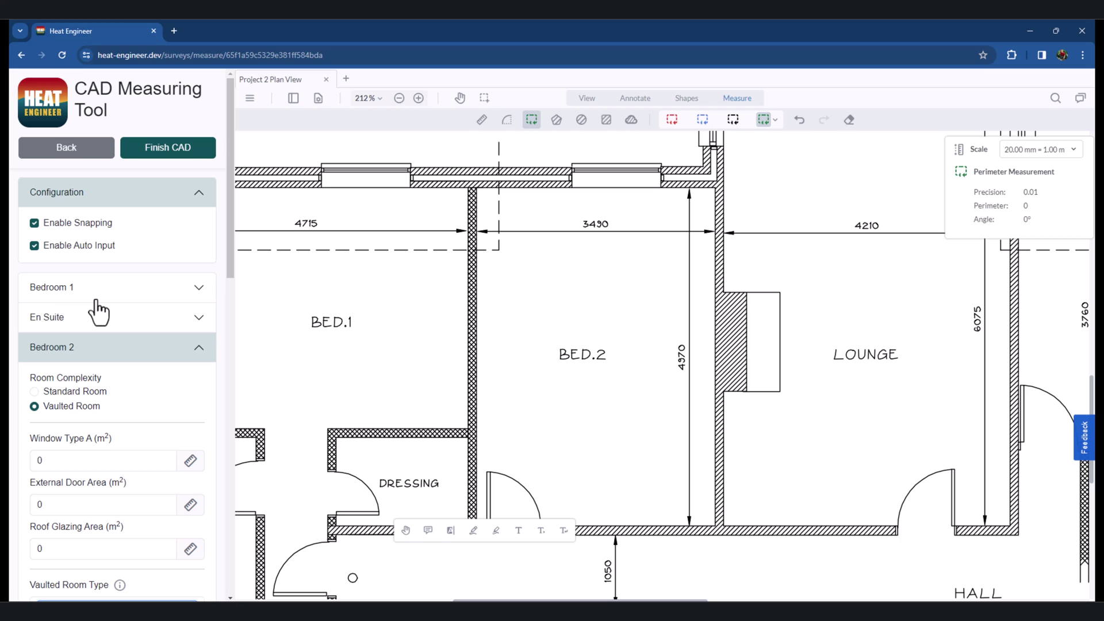
# Collapse the Bedroom 2 panel and finish CAD to return to Room Features
pyautogui.click(195, 348)
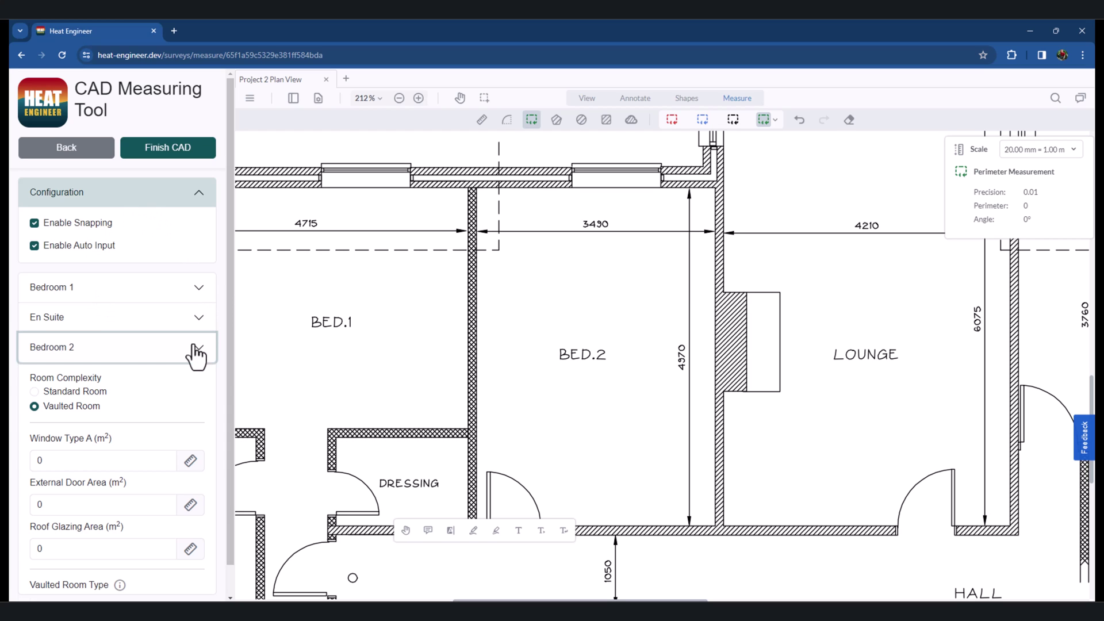
pyautogui.click(157, 151)
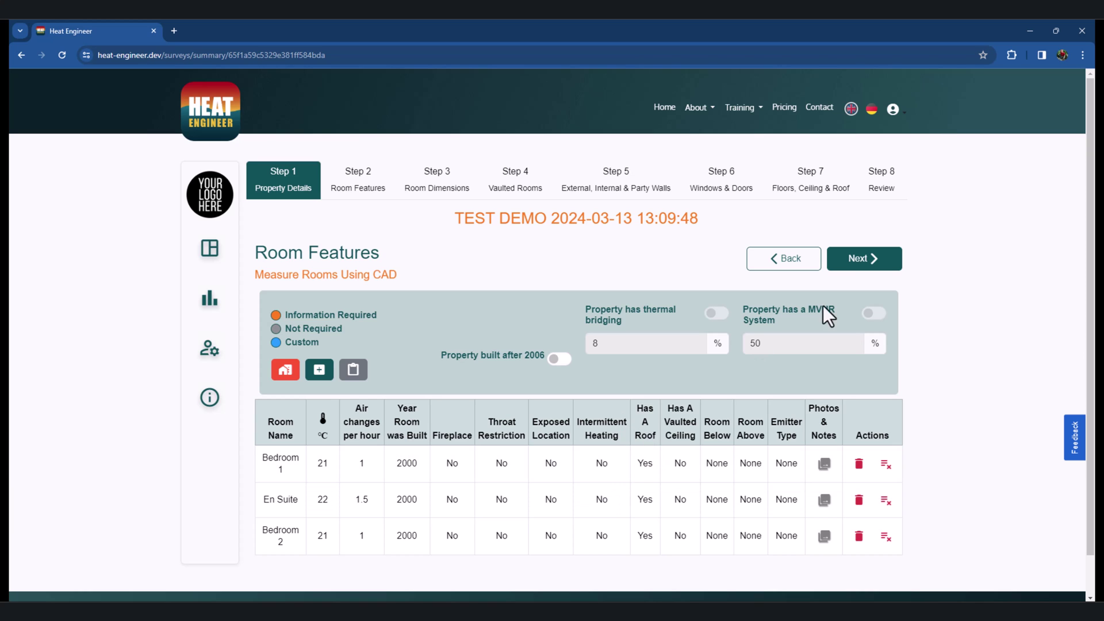
# Advance to Step 3 Room Dimensions and review Bedroom 1's 19.19 m² floor area
pyautogui.click(868, 260)
pyautogui.scroll(-2, 953, 362)
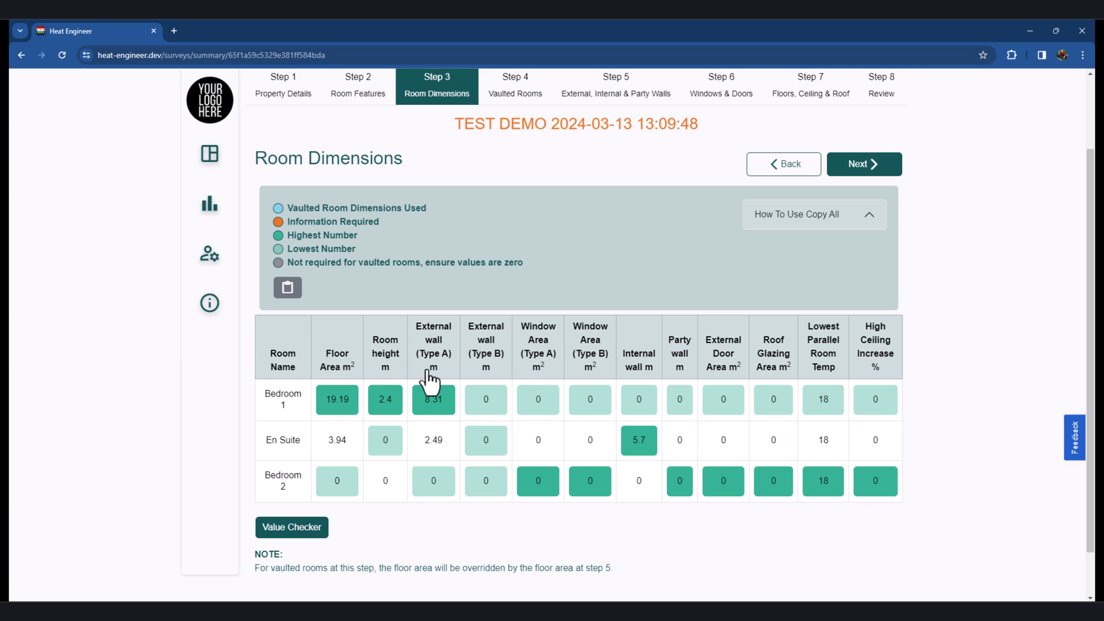
pyautogui.scroll(2, 460, 331)
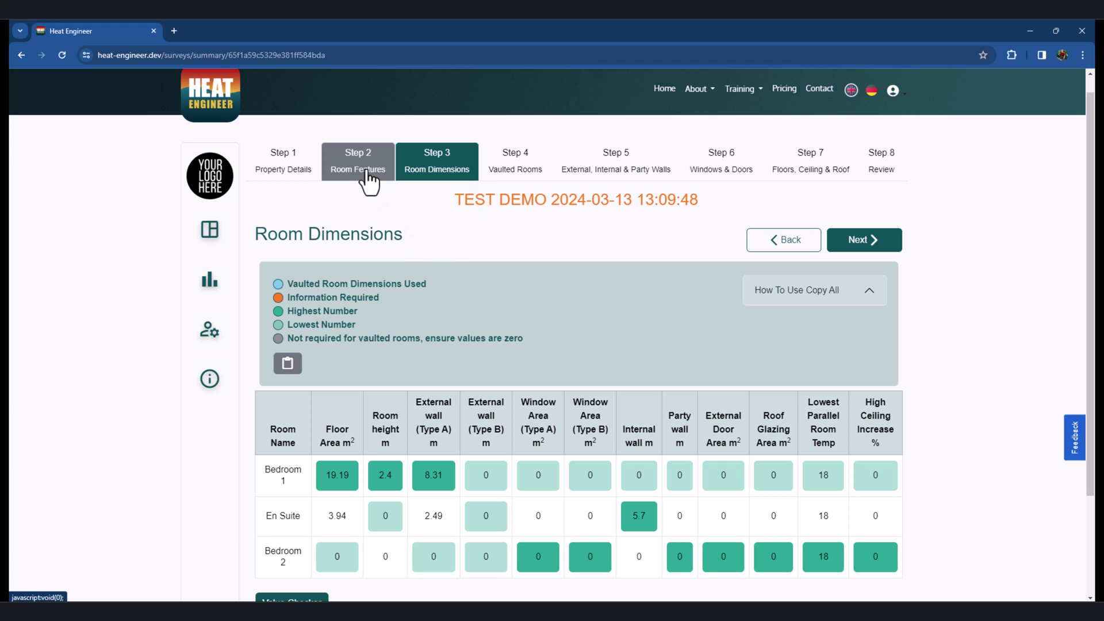
# Return to Room Features, reopen the CAD measuring tool, then exit it to the survey
pyautogui.click(366, 172)
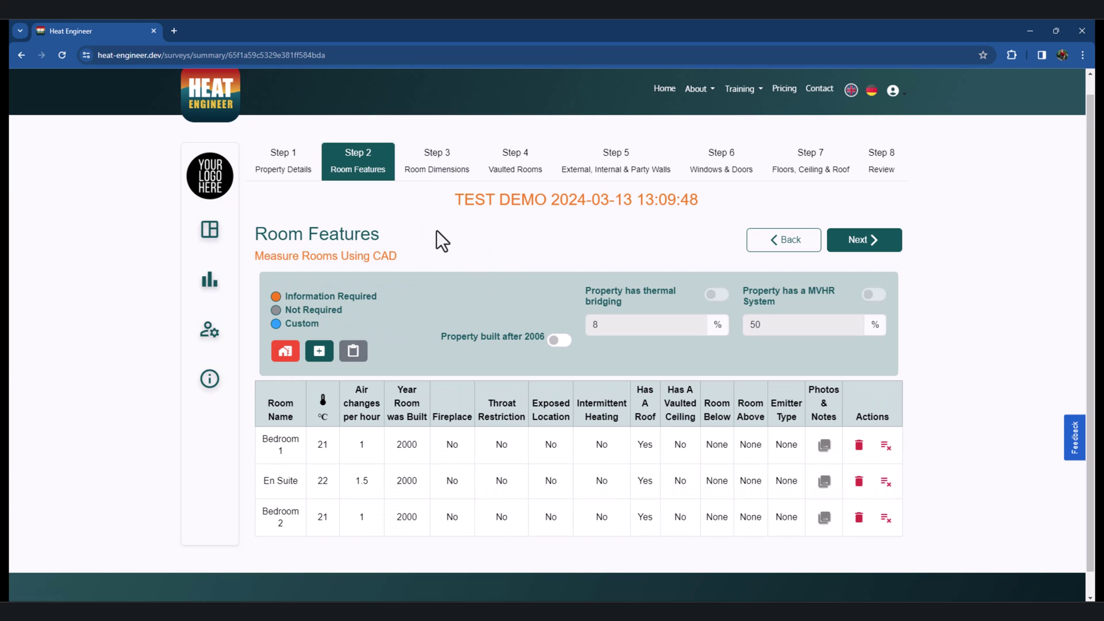
pyautogui.click(286, 352)
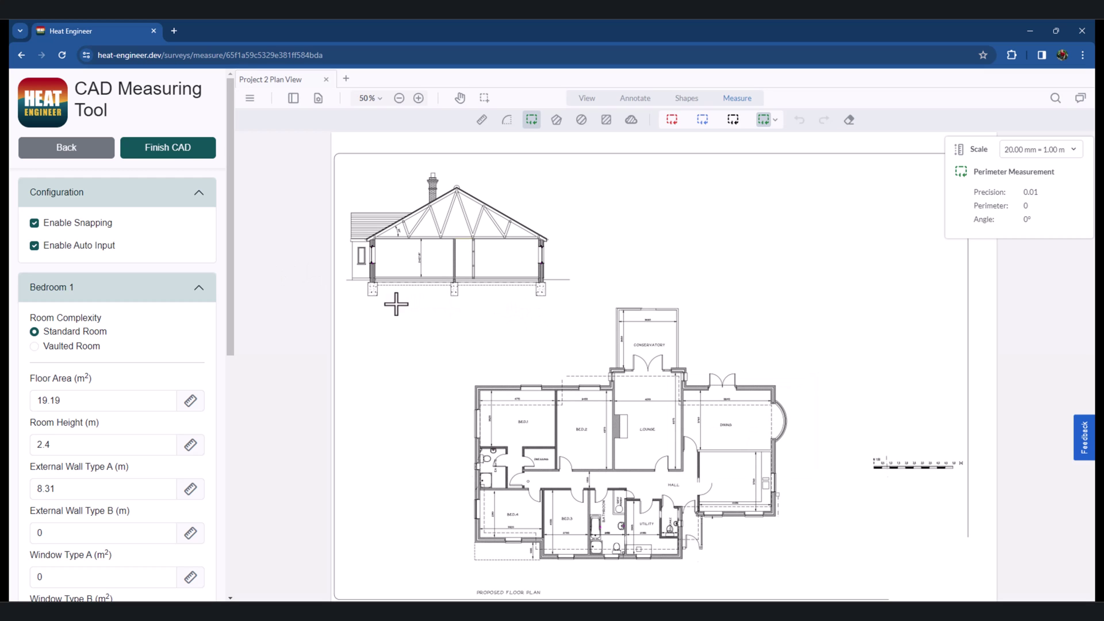
pyautogui.click(164, 151)
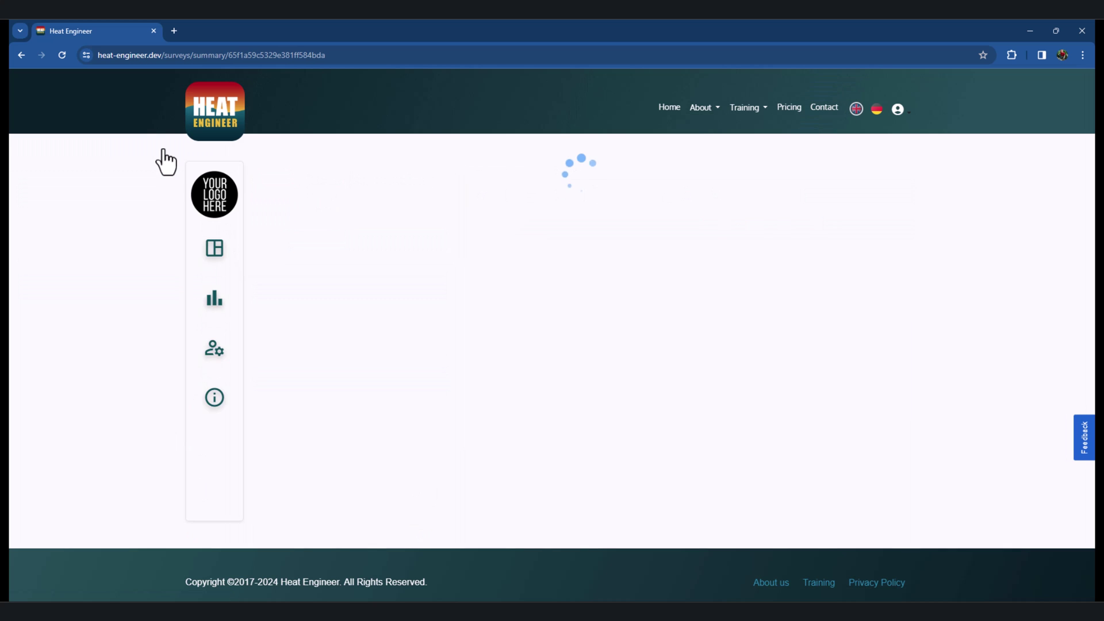